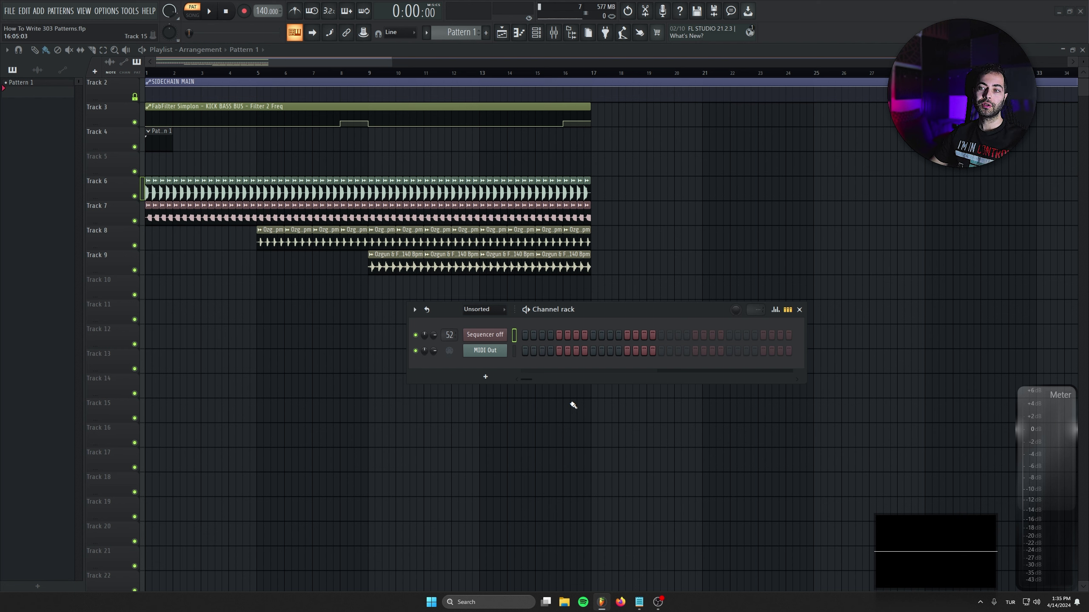
# Open the existing Sequencer off instrument and arrange its window and the channel rack within the workspace.
pyautogui.click(500, 338)
pyautogui.moveTo(670, 221); pyautogui.dragTo(610, 213)
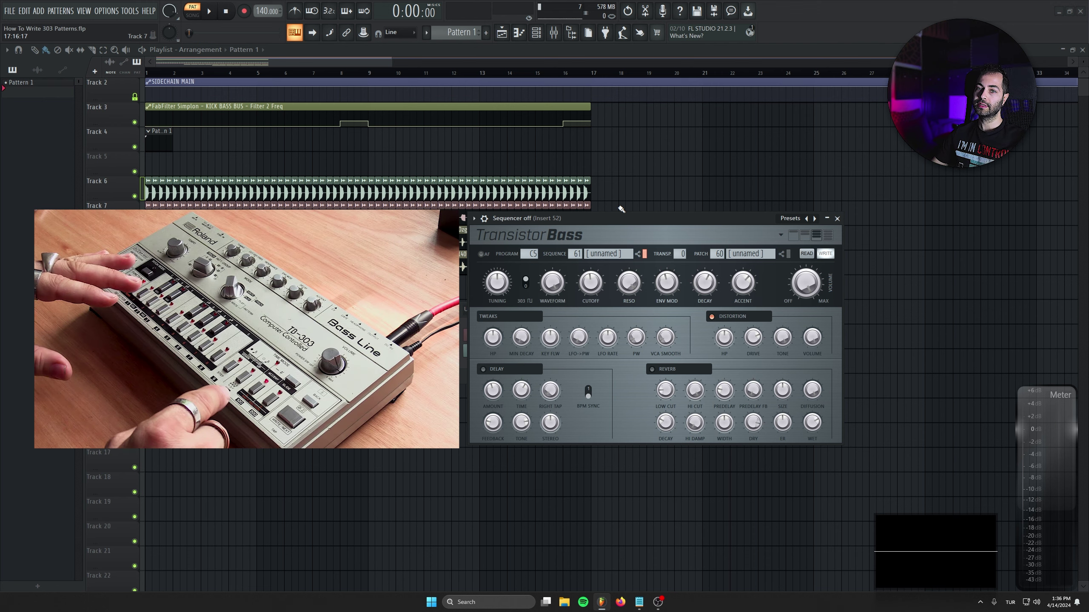
pyautogui.moveTo(616, 215)
pyautogui.mouseDown()
pyautogui.moveTo(682, 218)
pyautogui.moveTo(631, 210)
pyautogui.mouseUp()
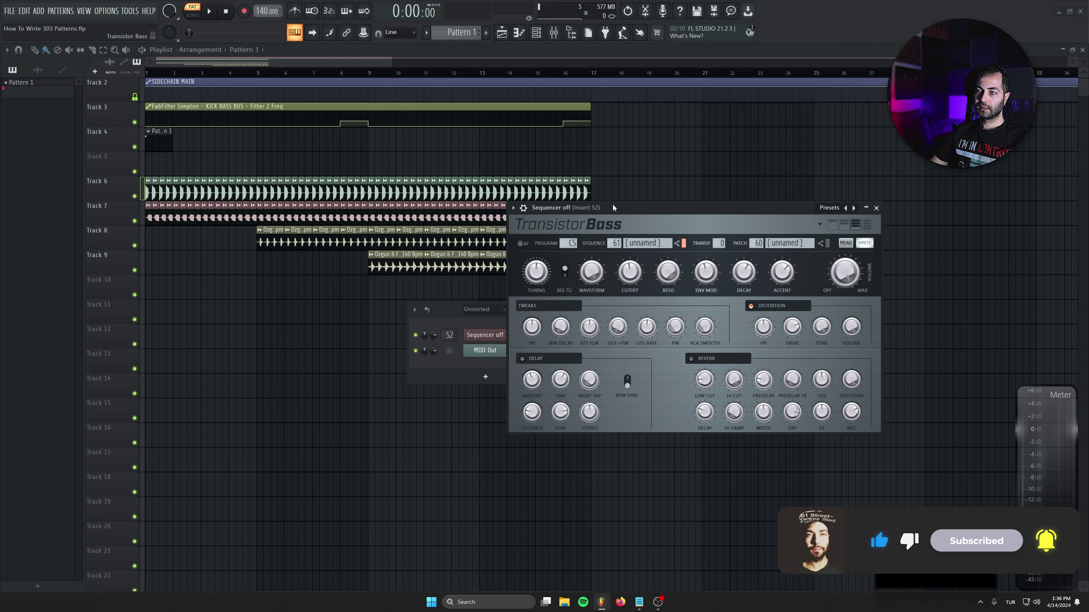
pyautogui.moveTo(613, 207); pyautogui.dragTo(638, 218)
pyautogui.moveTo(446, 310); pyautogui.dragTo(356, 338)
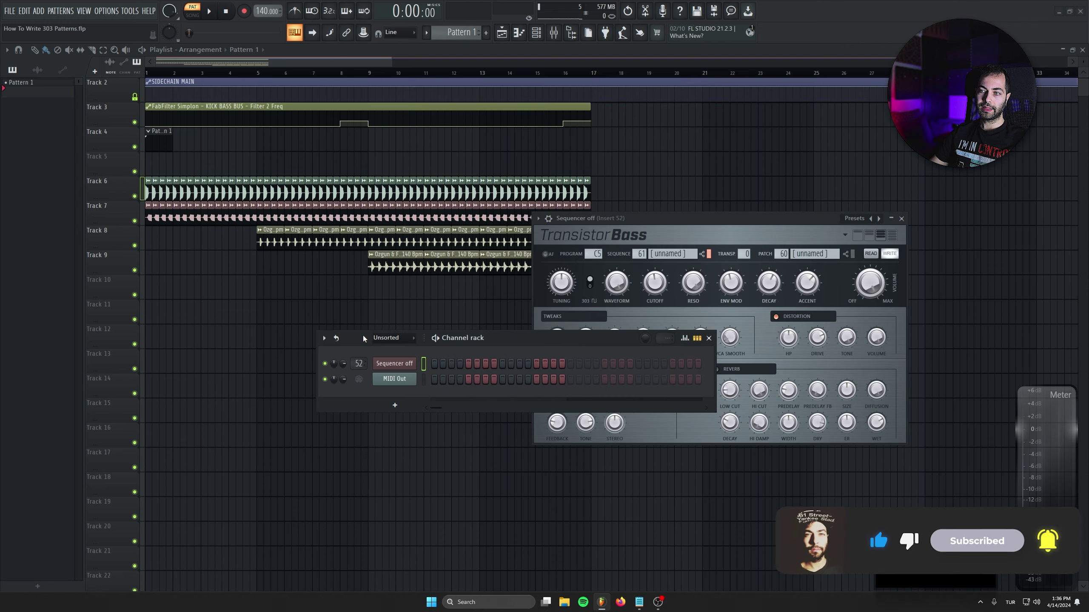
# Insert a new Transistor Bass channel, open its piano roll and close the channel rack.
pyautogui.rightClick(397, 363)
pyautogui.moveTo(441, 439)
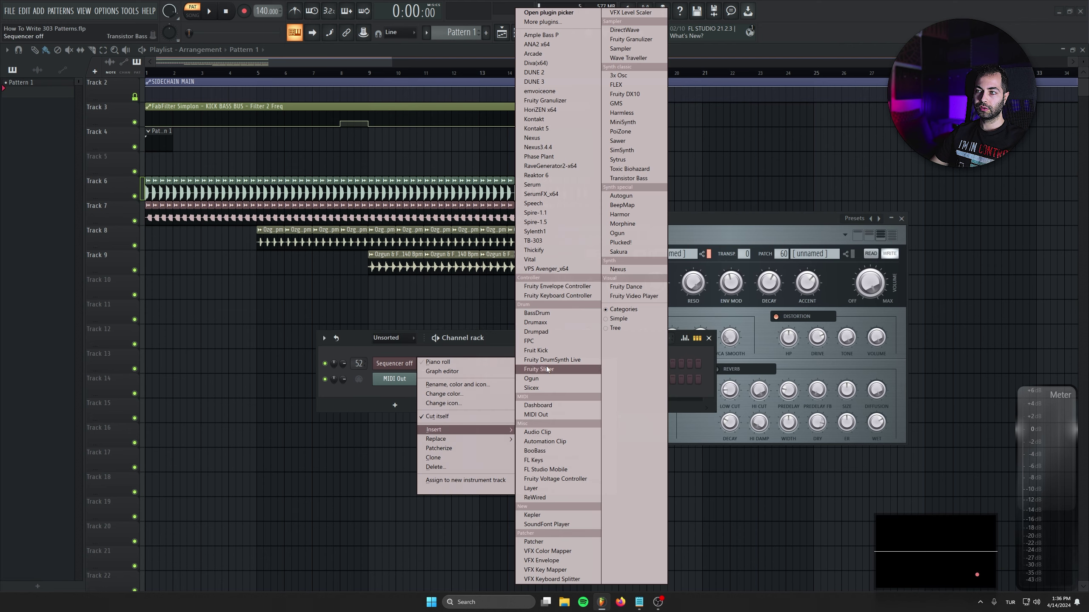
pyautogui.click(626, 179)
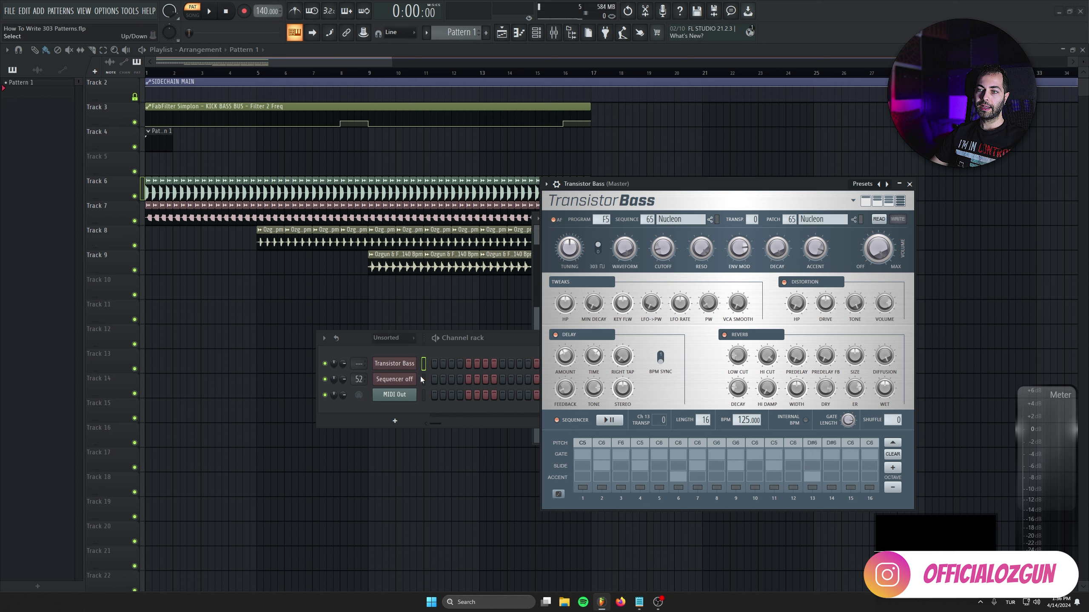
pyautogui.rightClick(407, 364)
pyautogui.click(438, 362)
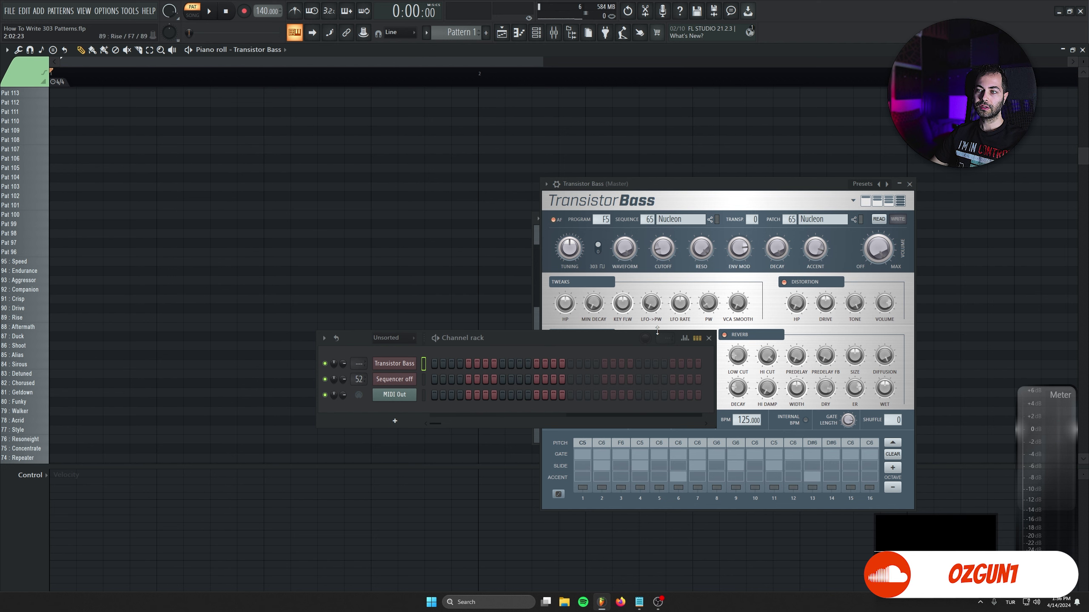
pyautogui.click(709, 338)
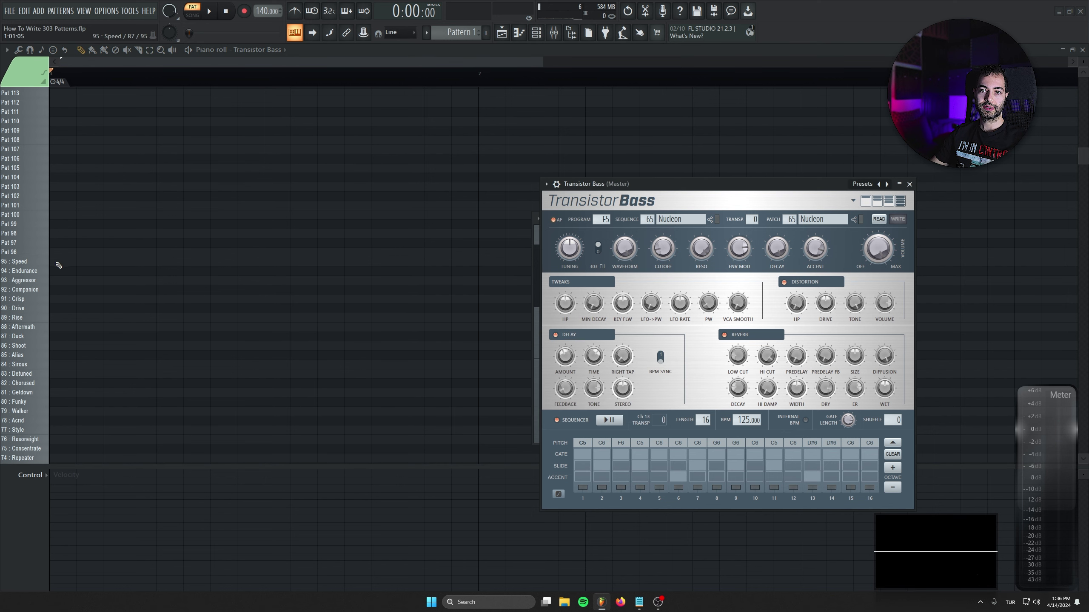
# Audition the Transistor Bass preset patterns Speed, Crisp, Duck, Sirous and Walker in the piano roll, leaving no note placed.
pyautogui.click(55, 261)
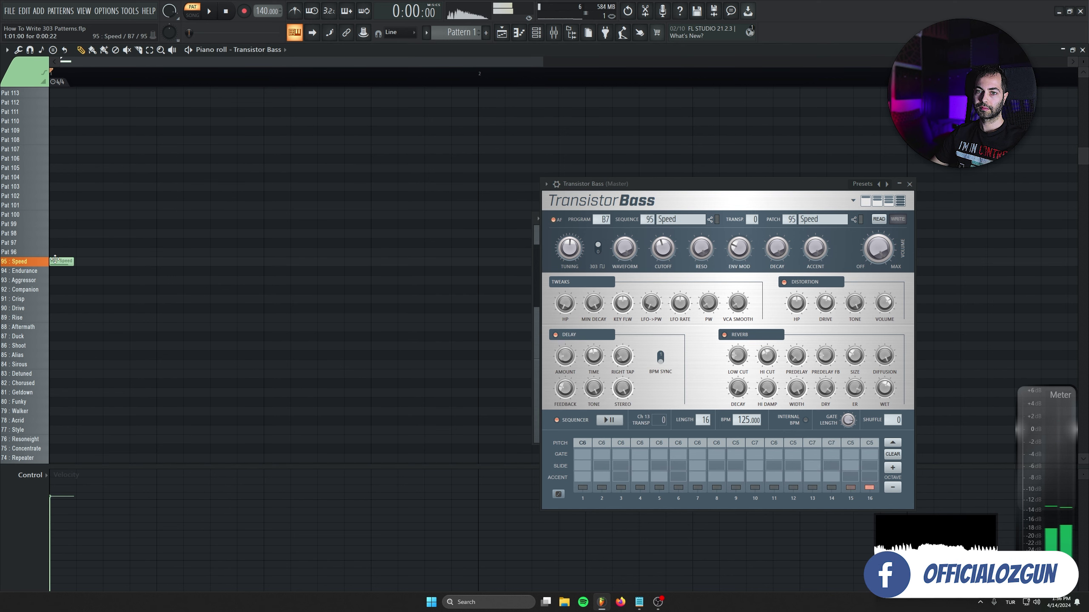
pyautogui.rightClick(54, 260)
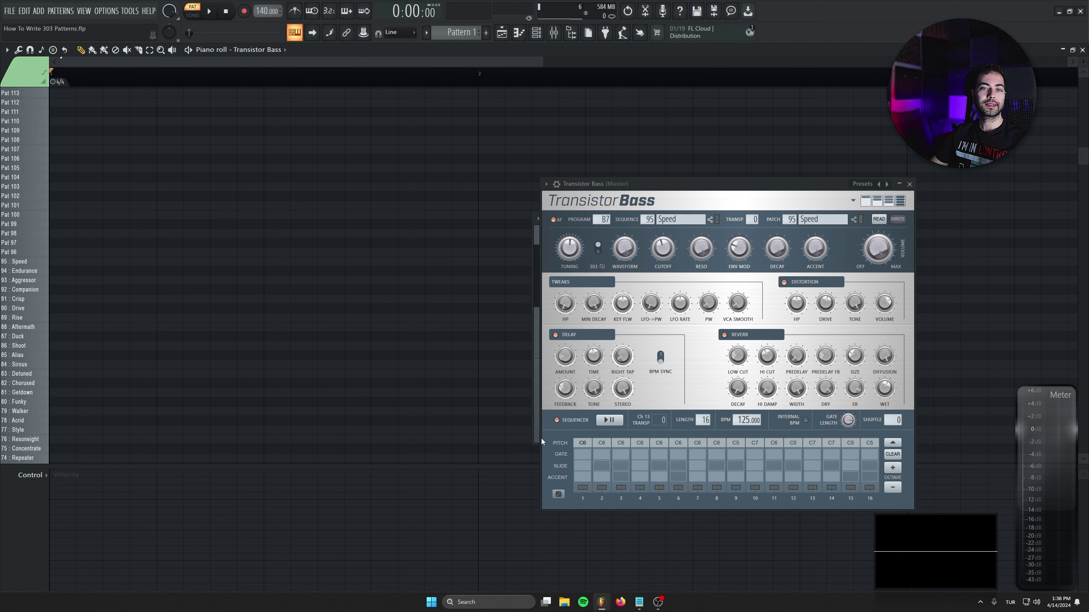
pyautogui.click(33, 300)
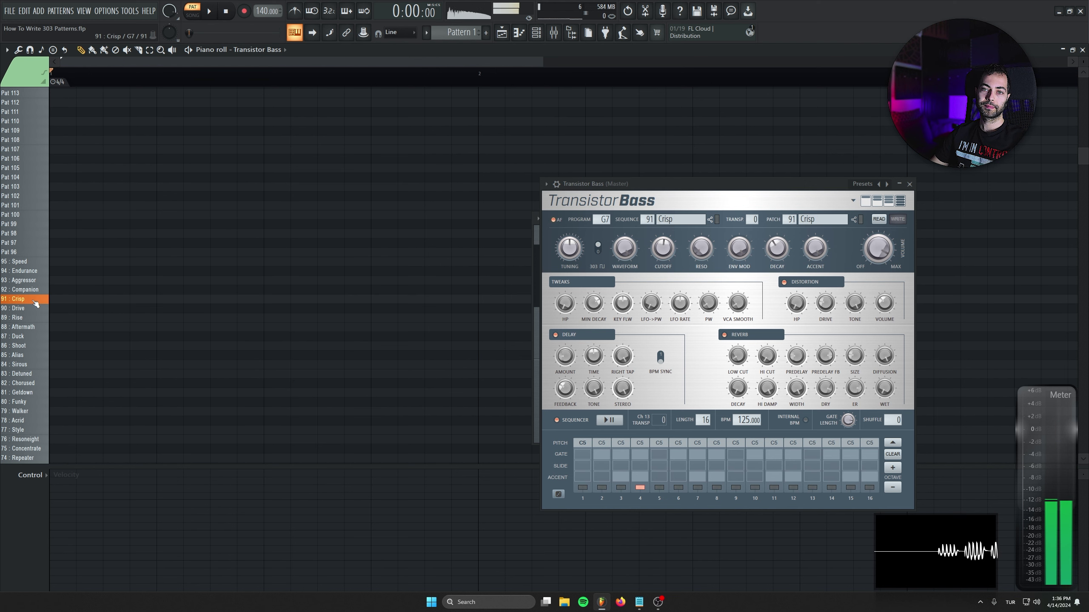
pyautogui.click(41, 338)
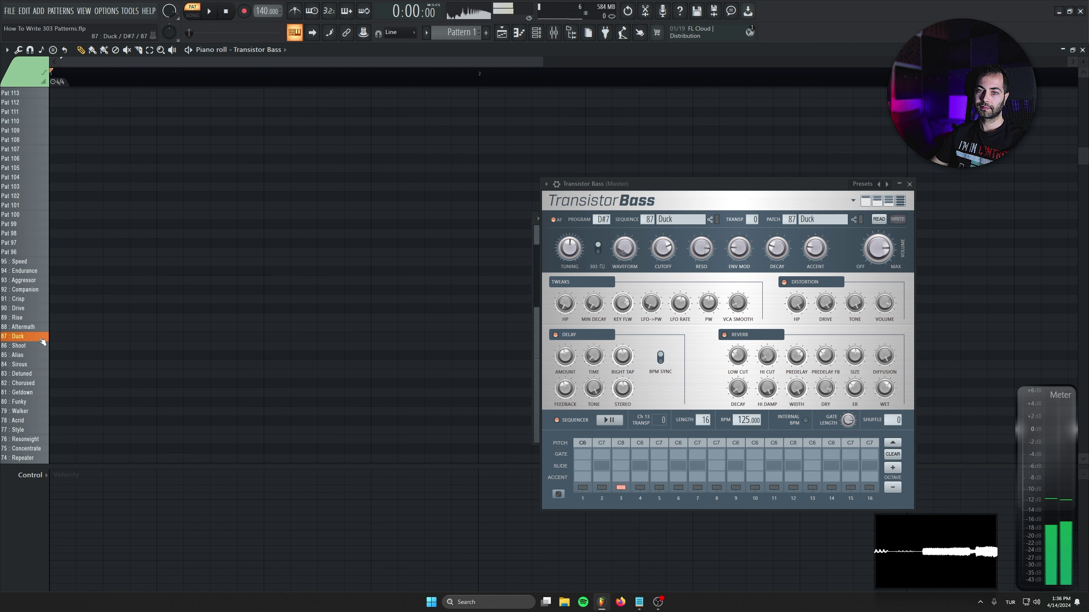
pyautogui.click(37, 365)
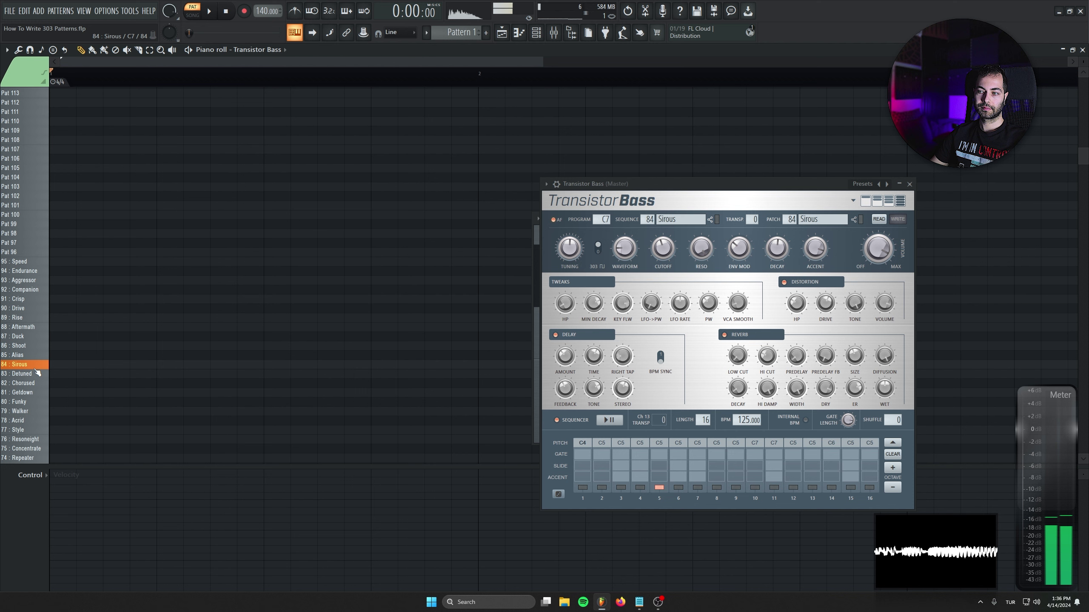
pyautogui.click(36, 412)
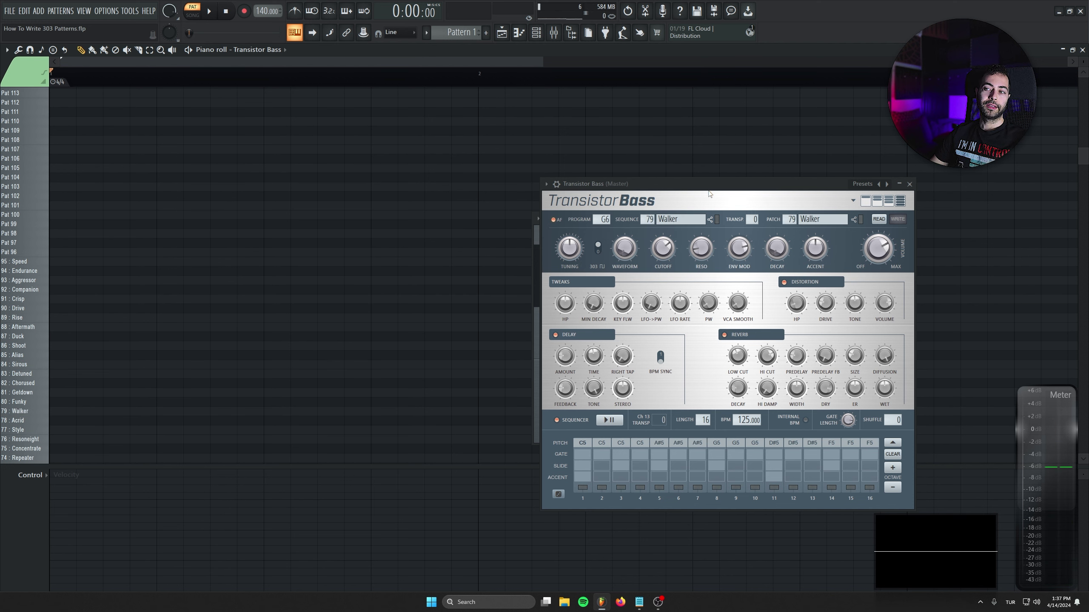
# Turn off the new Transistor Bass's built-in sequencer and load the Sequencer off preset.
pyautogui.moveTo(703, 184); pyautogui.dragTo(560, 160)
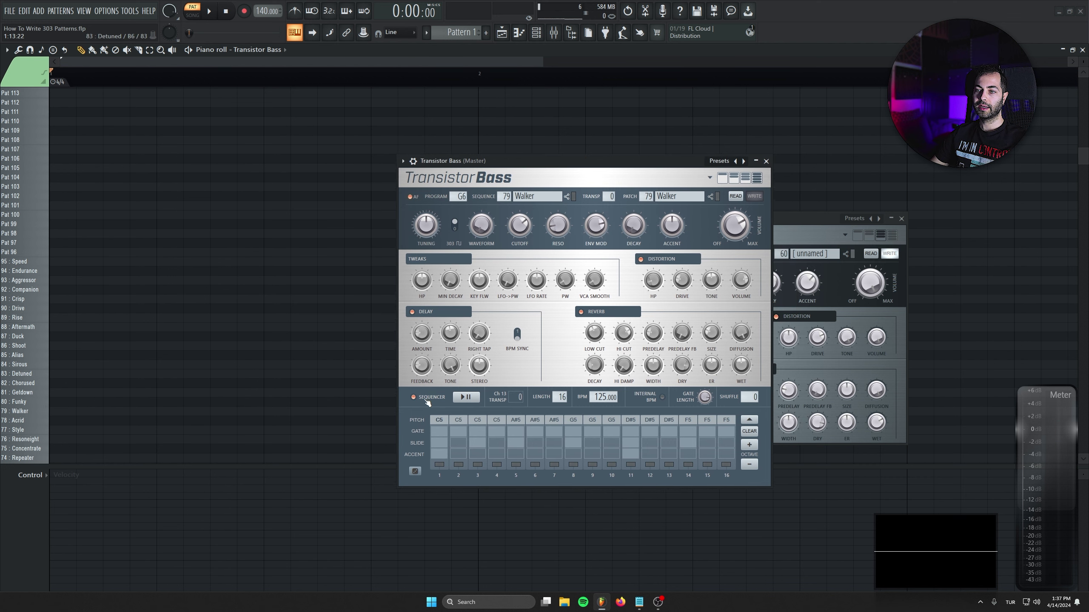
pyautogui.click(427, 399)
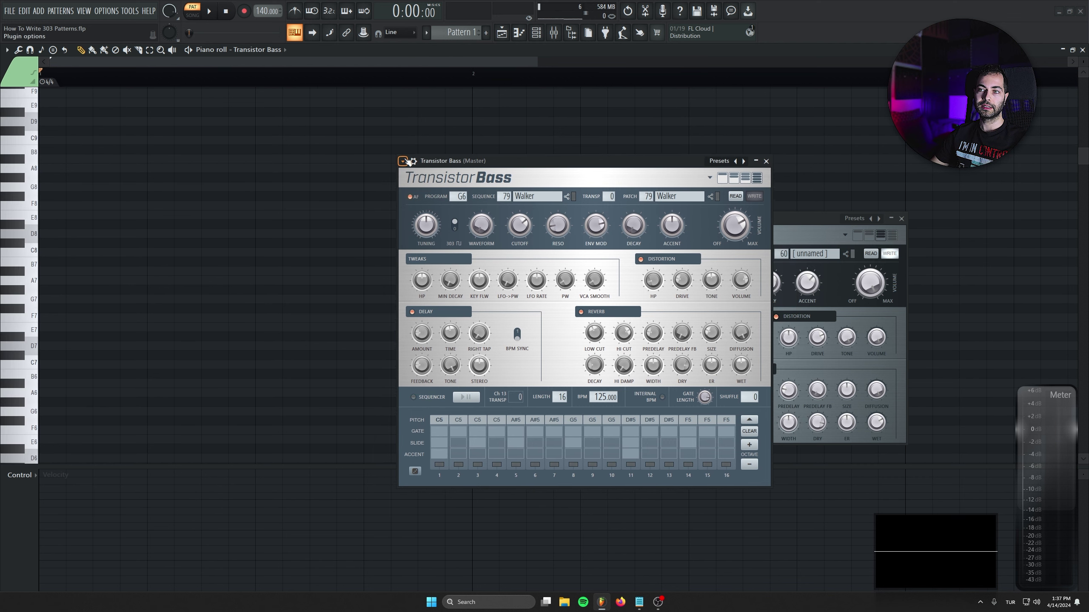
pyautogui.click(402, 161)
pyautogui.moveTo(472, 190)
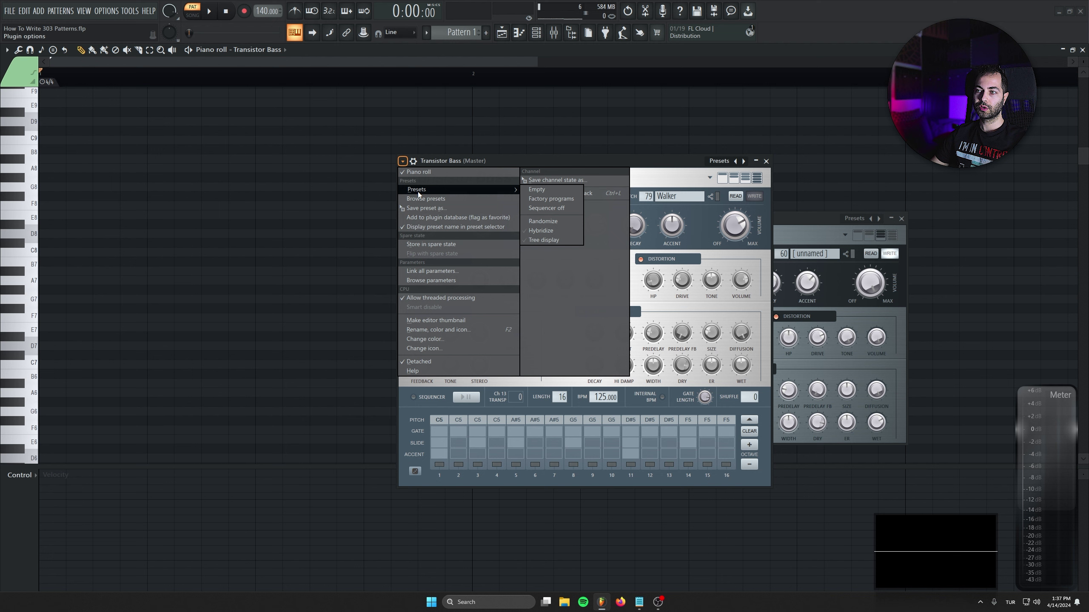
pyautogui.click(544, 208)
pyautogui.moveTo(530, 173); pyautogui.dragTo(301, 185)
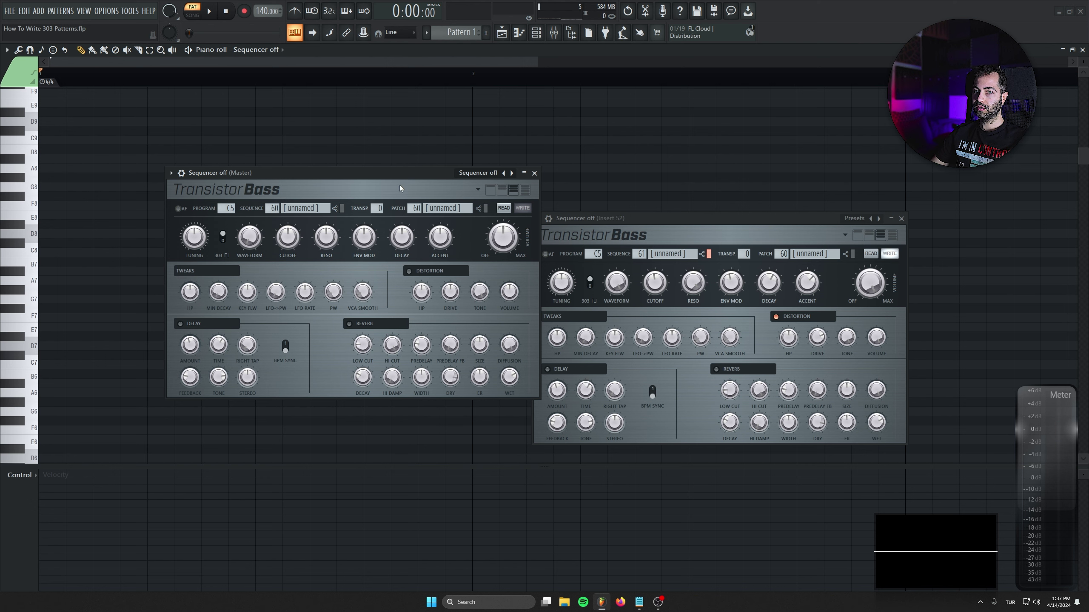
pyautogui.moveTo(396, 172); pyautogui.dragTo(512, 176)
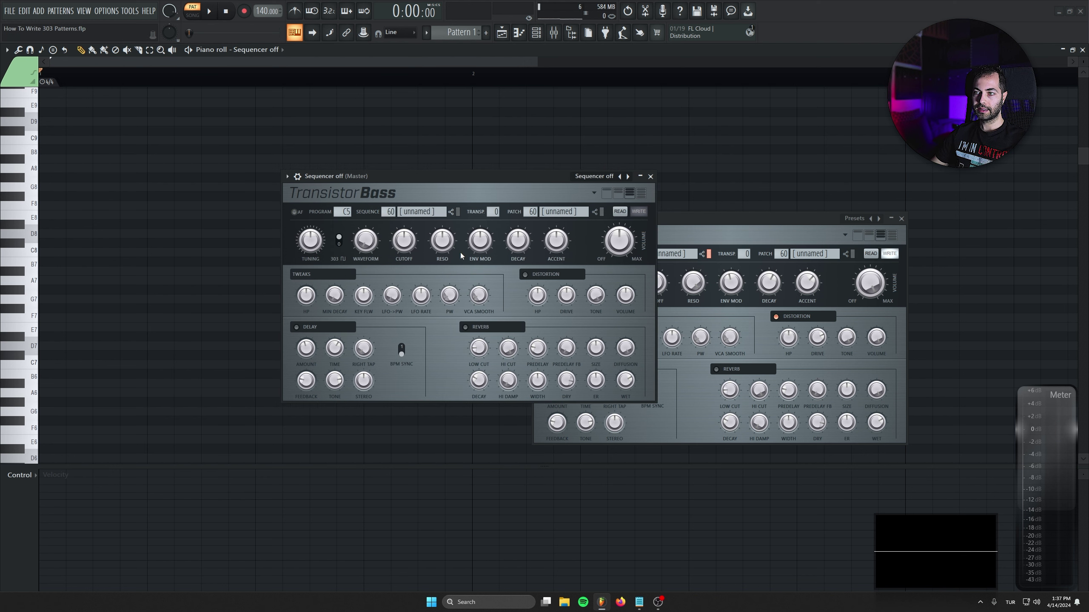
# Set the new Transistor Bass's resonance to 100% and envelope modulation to about 37%, and audition the sound.
pyautogui.click(442, 245)
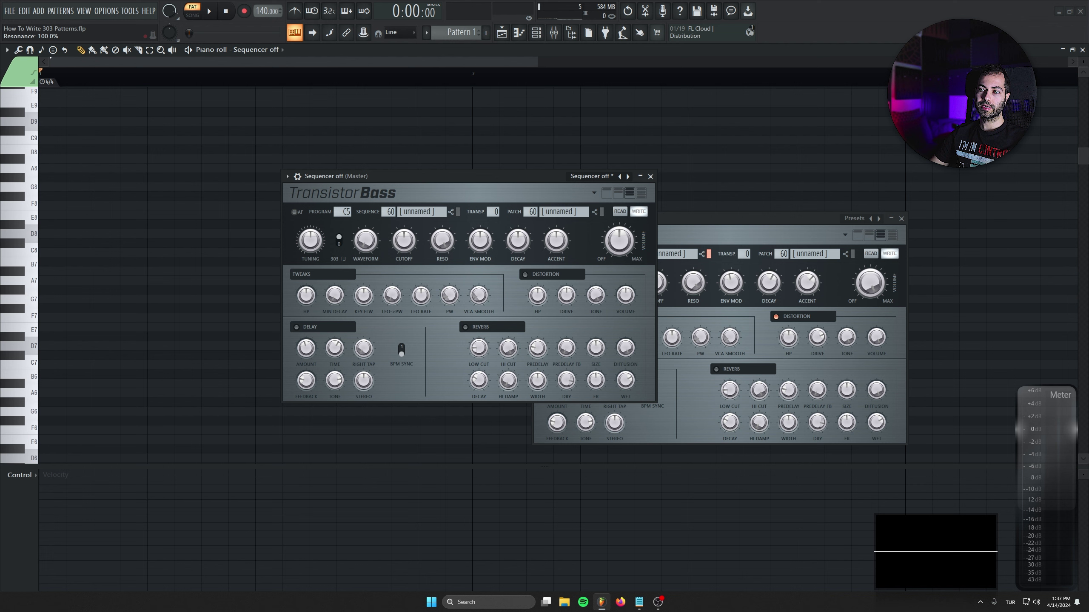
pyautogui.moveTo(480, 245); pyautogui.dragTo(480, 241)
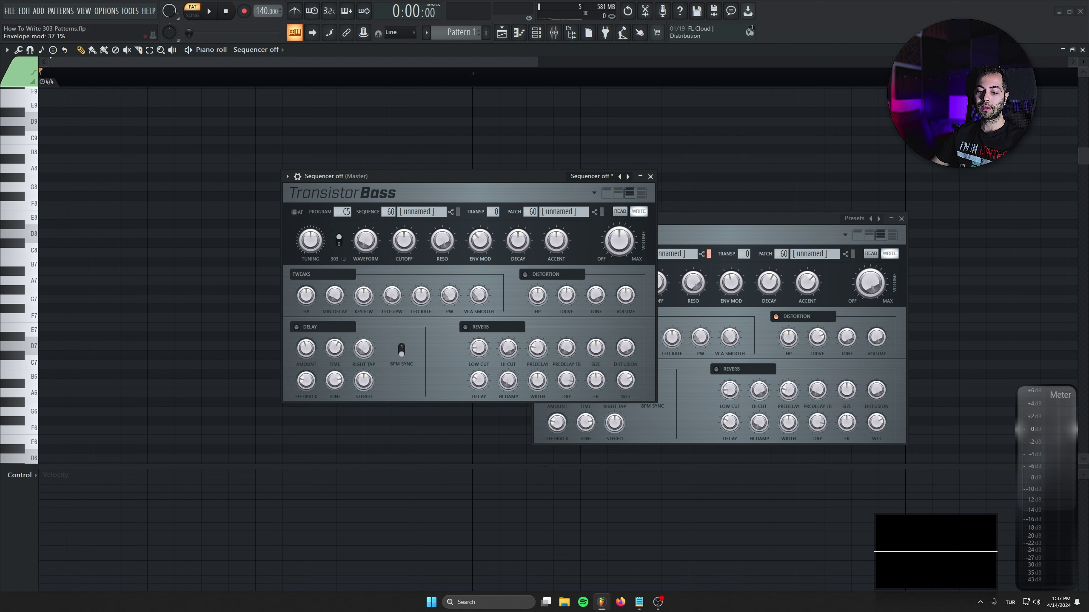
pyautogui.press('g')
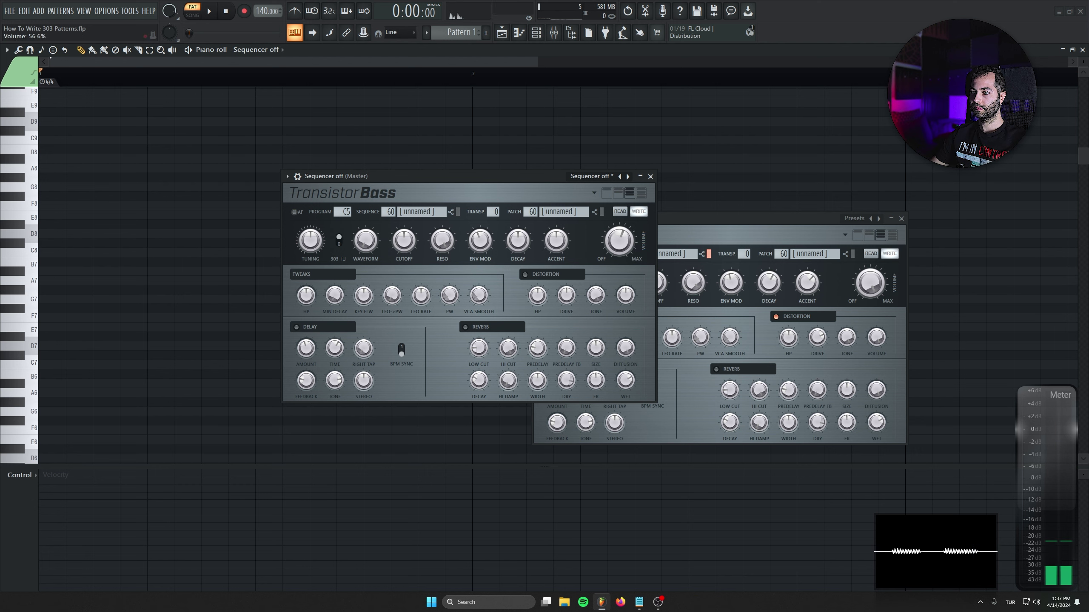
pyautogui.press('g')
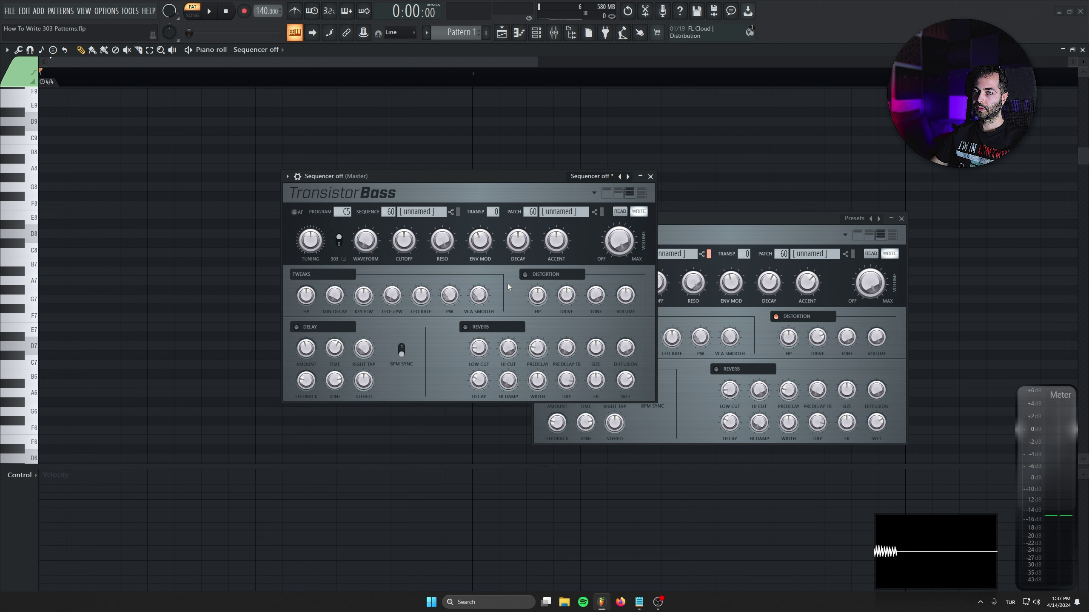
# Adjust the decay, blend the waveform to 59% pulse and 41% saw, and play notes to hear the sound.
pyautogui.moveTo(518, 240); pyautogui.dragTo(518, 232)
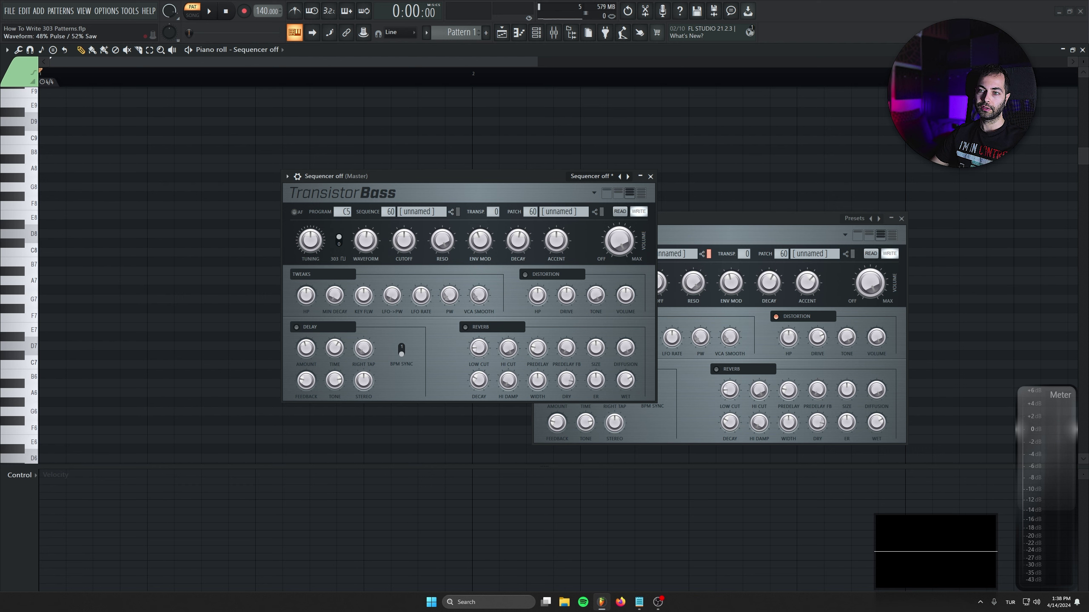
pyautogui.moveTo(365, 239); pyautogui.dragTo(365, 189)
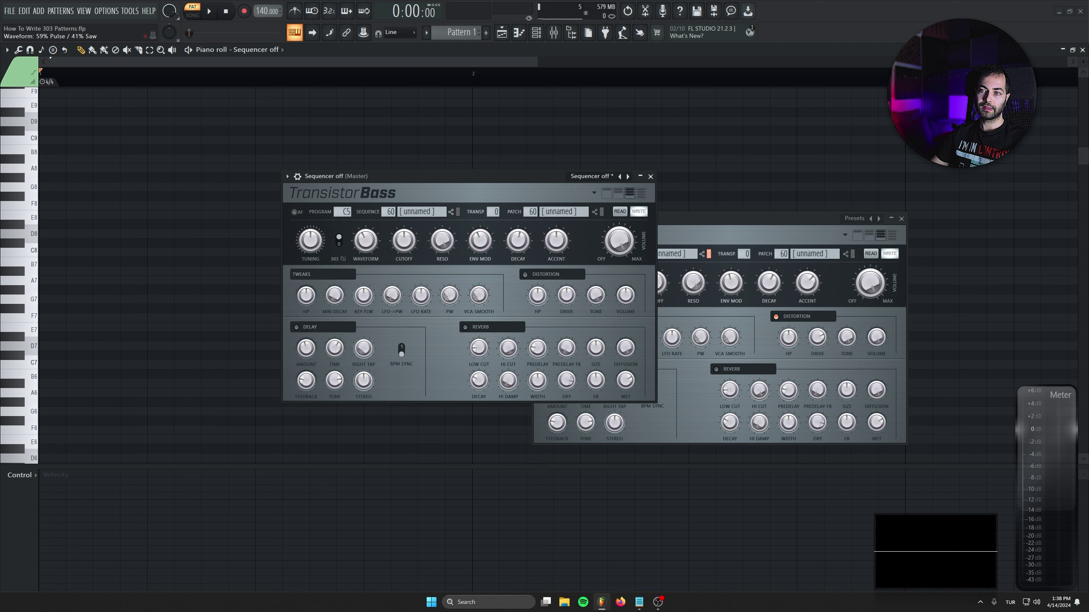
pyautogui.press('g')
pyautogui.press('g')
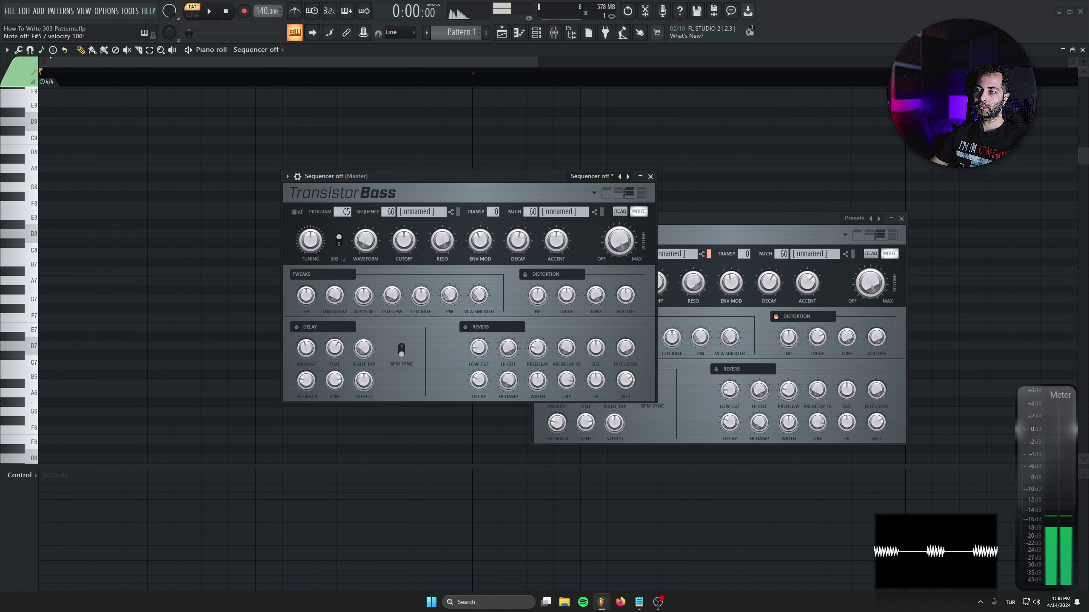
# Close the new Transistor Bass window and delete its channel from the channel rack.
pyautogui.click(640, 176)
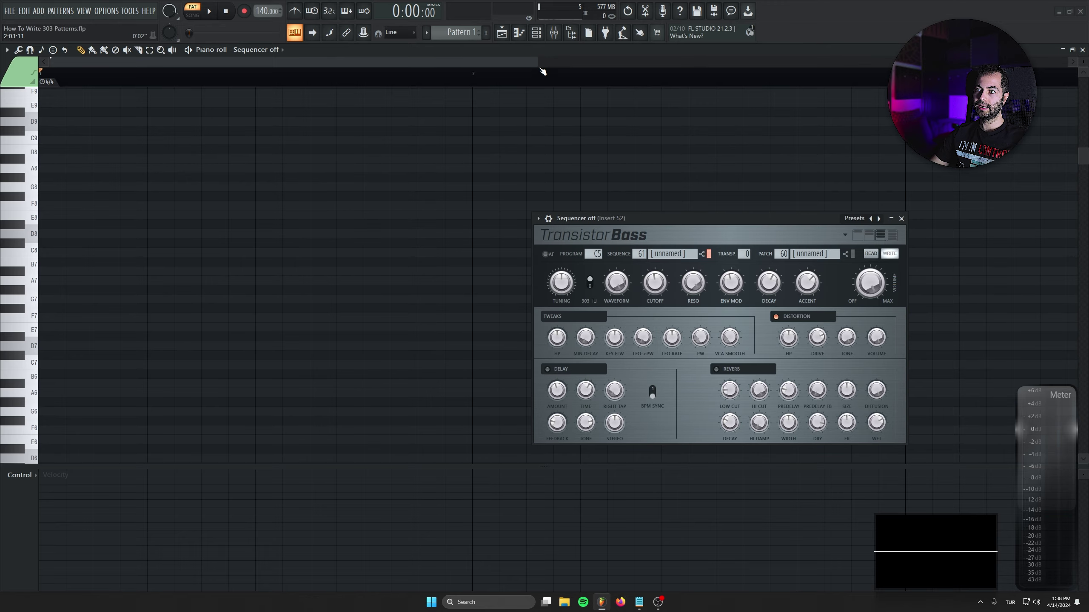
pyautogui.click(536, 32)
pyautogui.rightClick(388, 364)
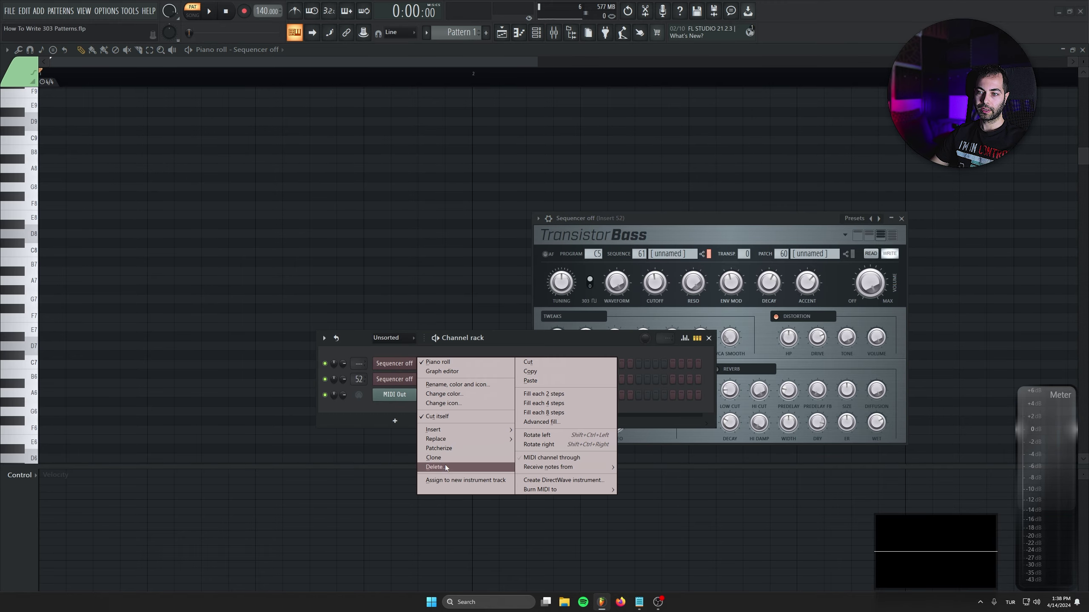
pyautogui.click(446, 468)
# Open the mixer at the remaining synth's Insert 52 track and examine its Fruity WaveShaper curve.
pyautogui.moveTo(665, 221); pyautogui.dragTo(487, 220)
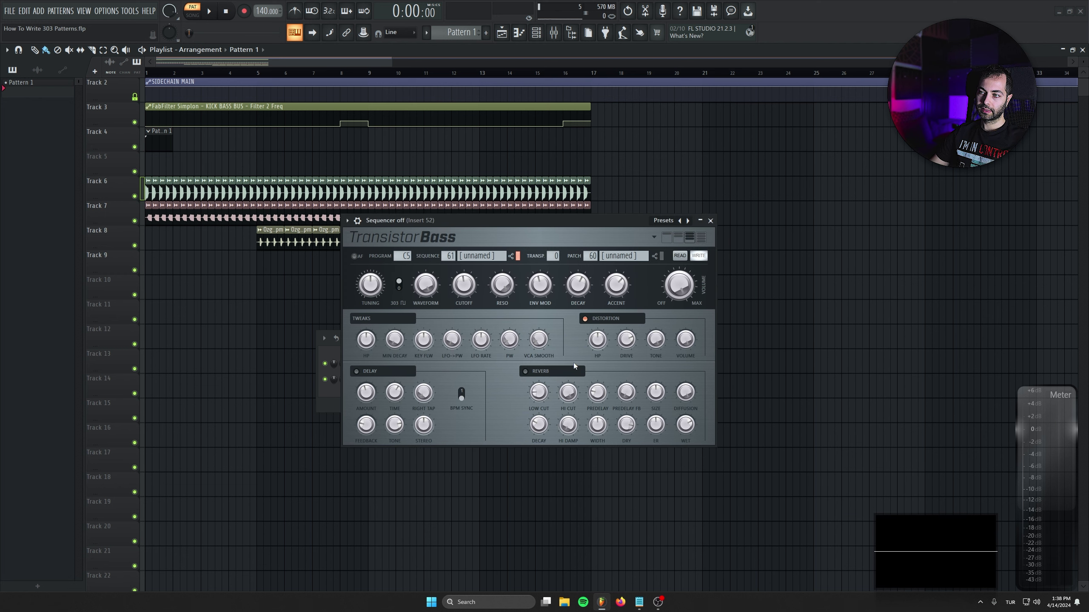
pyautogui.moveTo(512, 232); pyautogui.dragTo(626, 267)
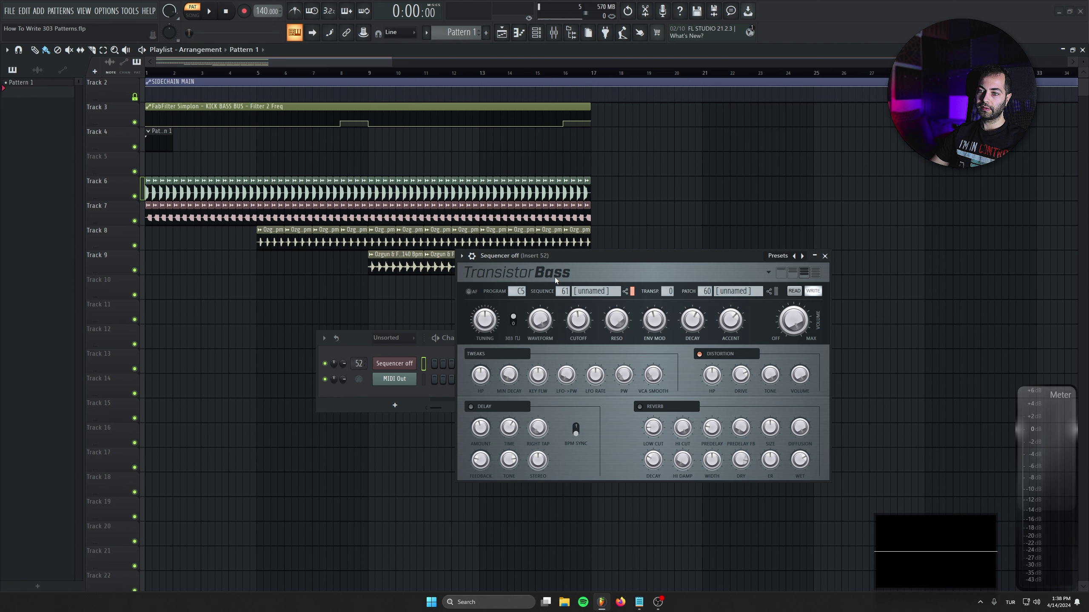
pyautogui.doubleClick(356, 361)
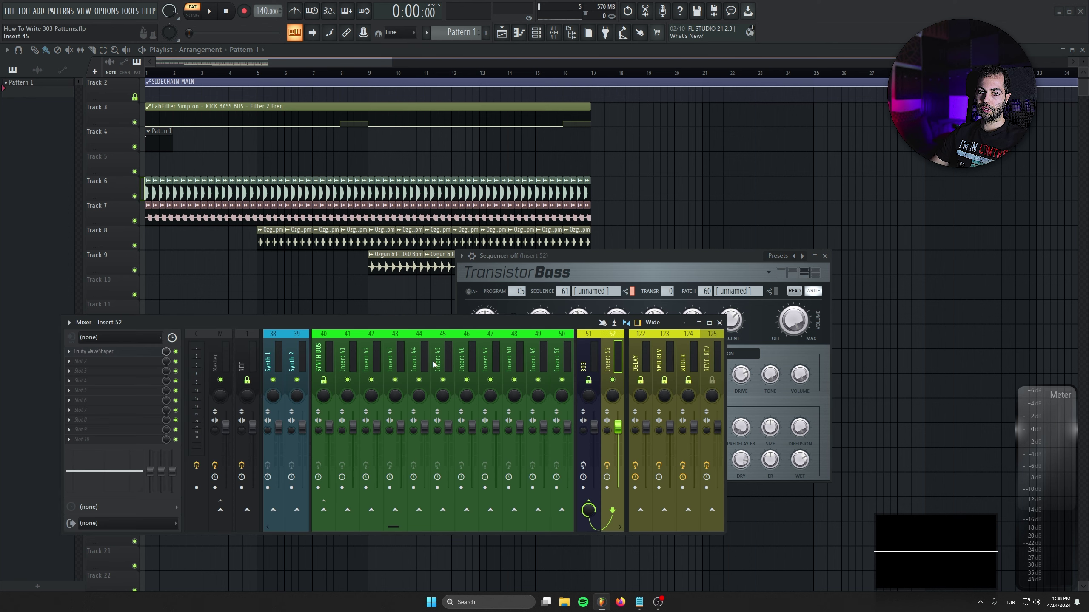
pyautogui.scroll(-6, 523, 352)
pyautogui.click(130, 354)
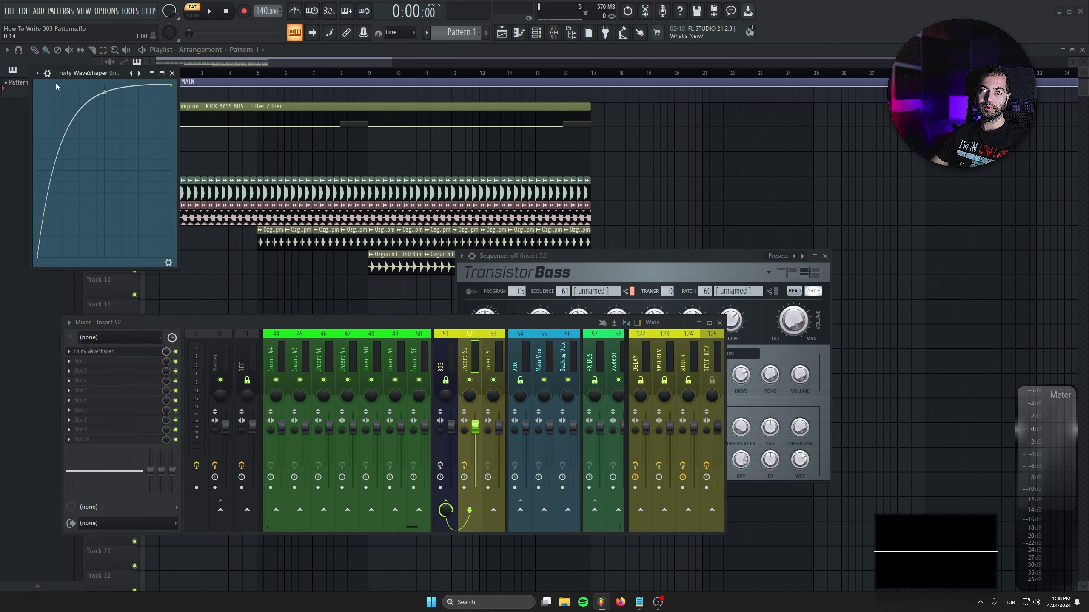
pyautogui.moveTo(86, 73); pyautogui.dragTo(190, 175)
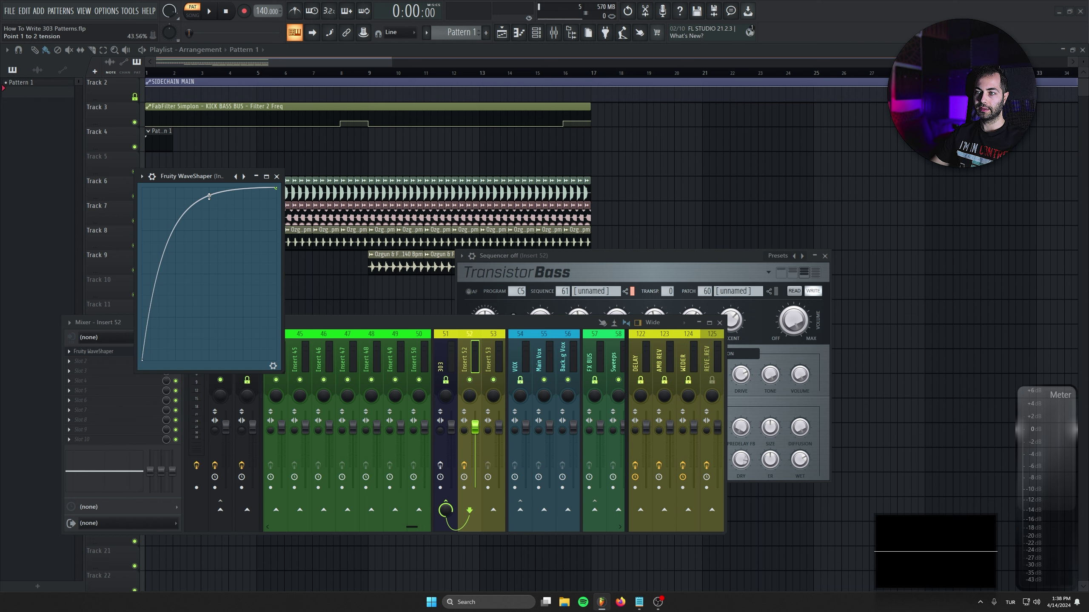
pyautogui.moveTo(208, 176); pyautogui.dragTo(428, 222)
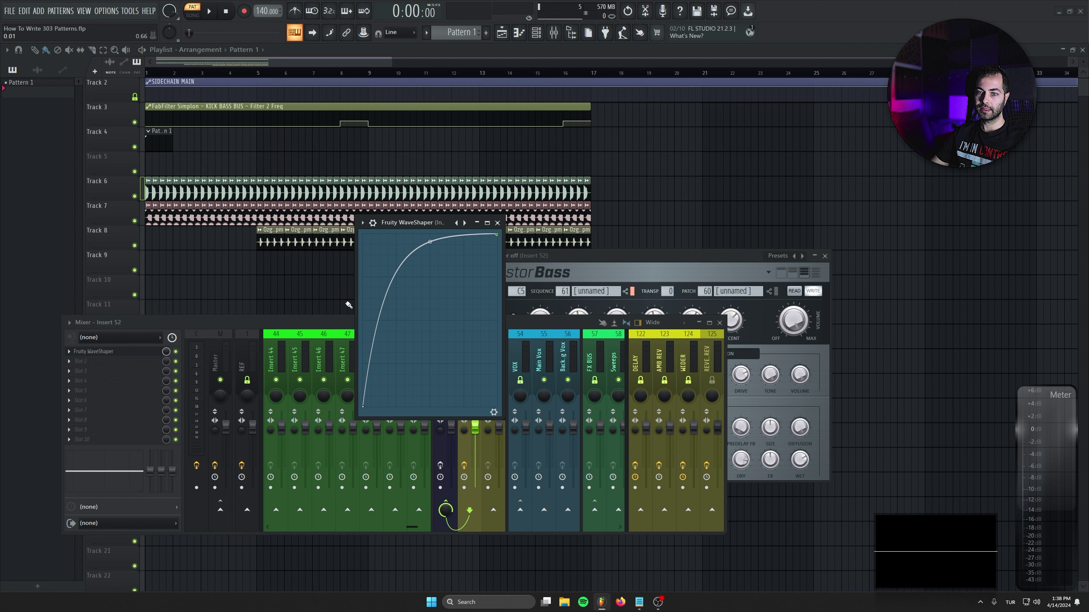
# Toggle the Fruity WaveShaper on Insert 52 to compare the sound, close its window and select the 303 mixer track.
pyautogui.click(176, 352)
pyautogui.moveTo(557, 256); pyautogui.dragTo(625, 232)
pyautogui.click(175, 352)
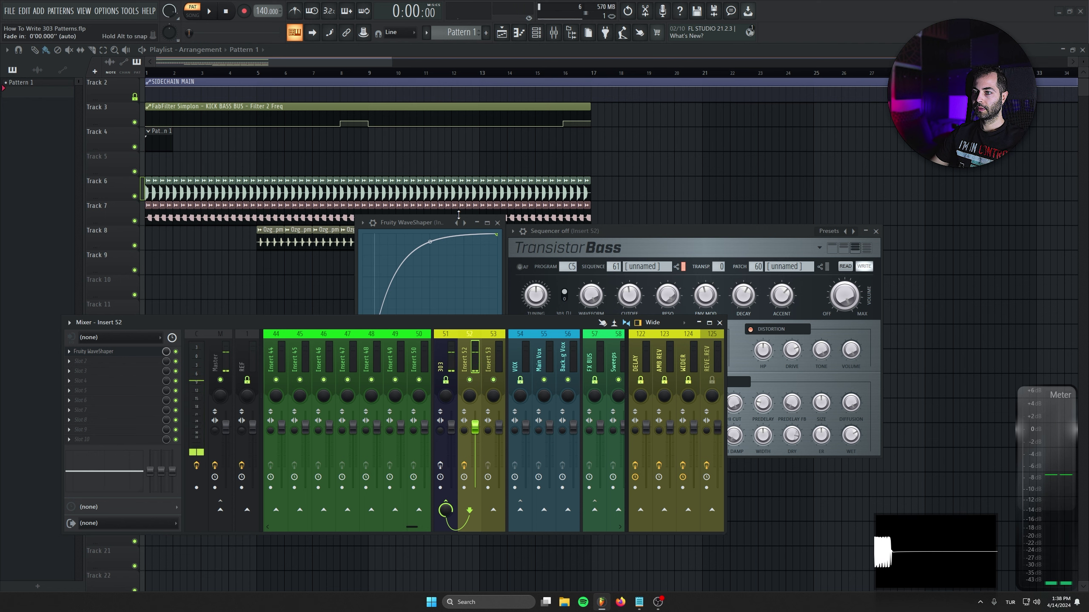
pyautogui.click(496, 224)
pyautogui.click(442, 348)
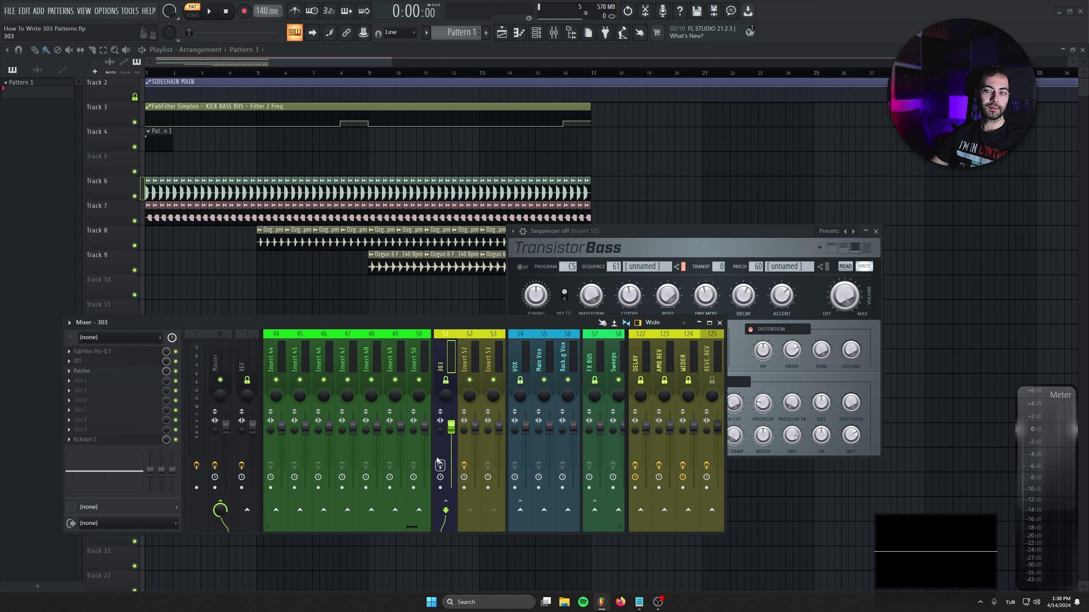
# Close the mixer and Transistor Bass windows, open the synth's piano roll and close the channel rack.
pyautogui.click(719, 322)
pyautogui.click(875, 232)
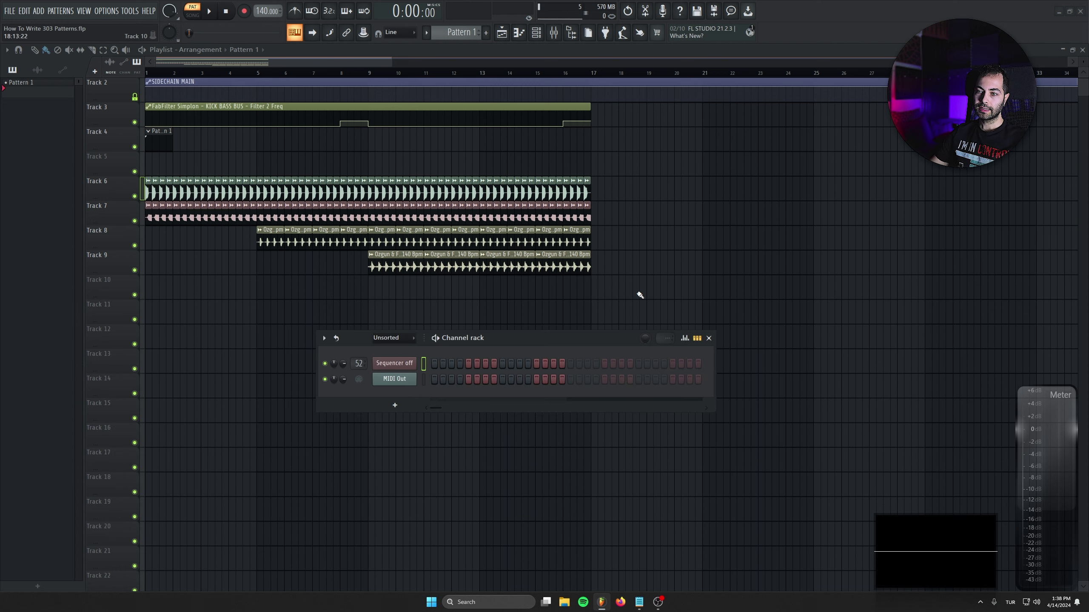
pyautogui.press('F7')
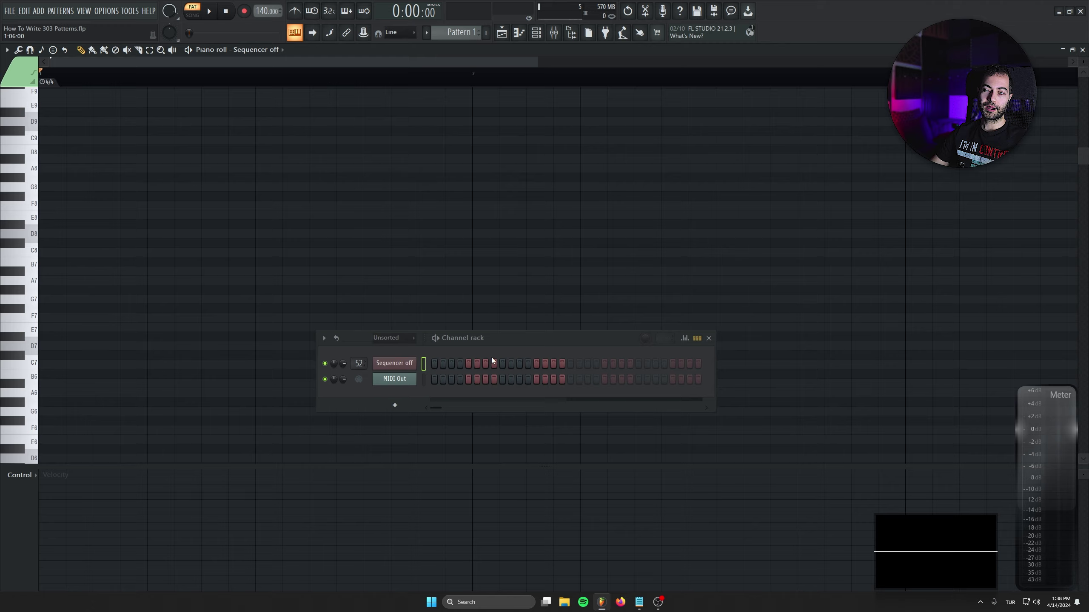
pyautogui.click(708, 338)
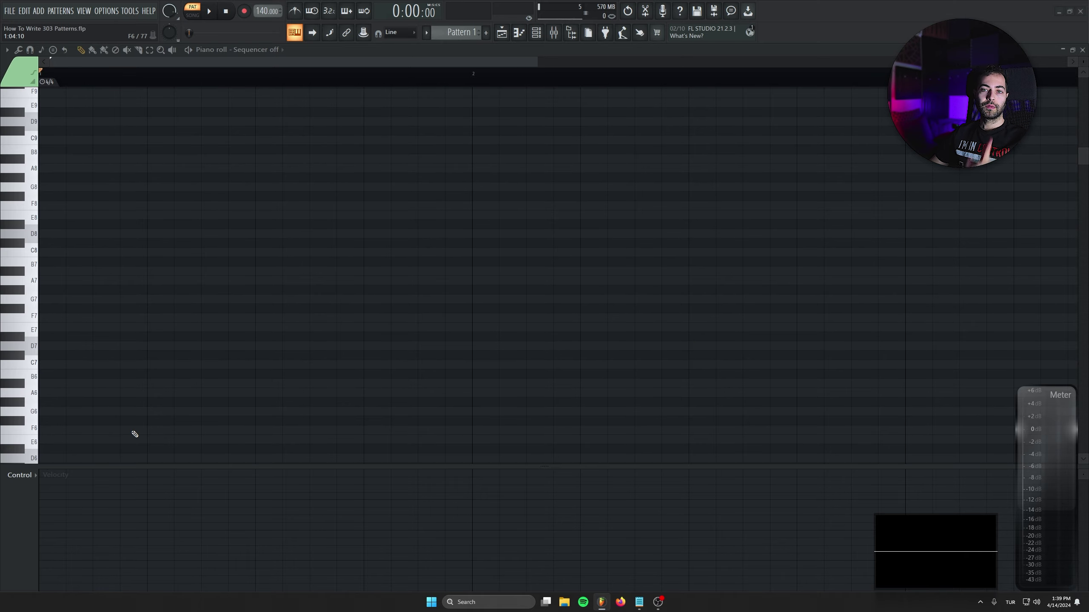
# Draw four consecutive one-step notes on A7 from the start of the pattern.
pyautogui.scroll(3, 95, 408)
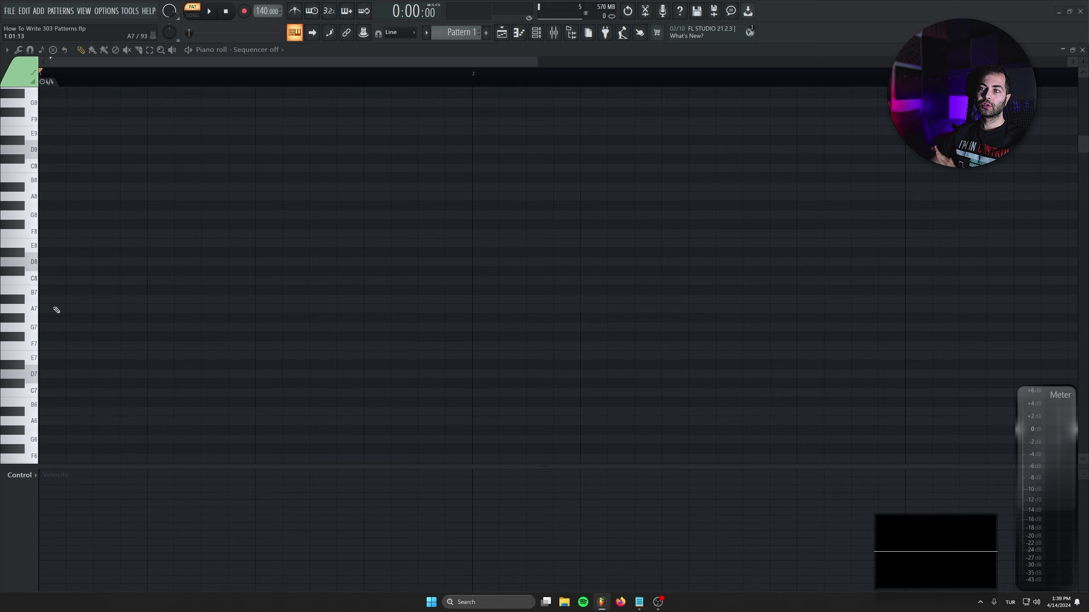
pyautogui.click(55, 309)
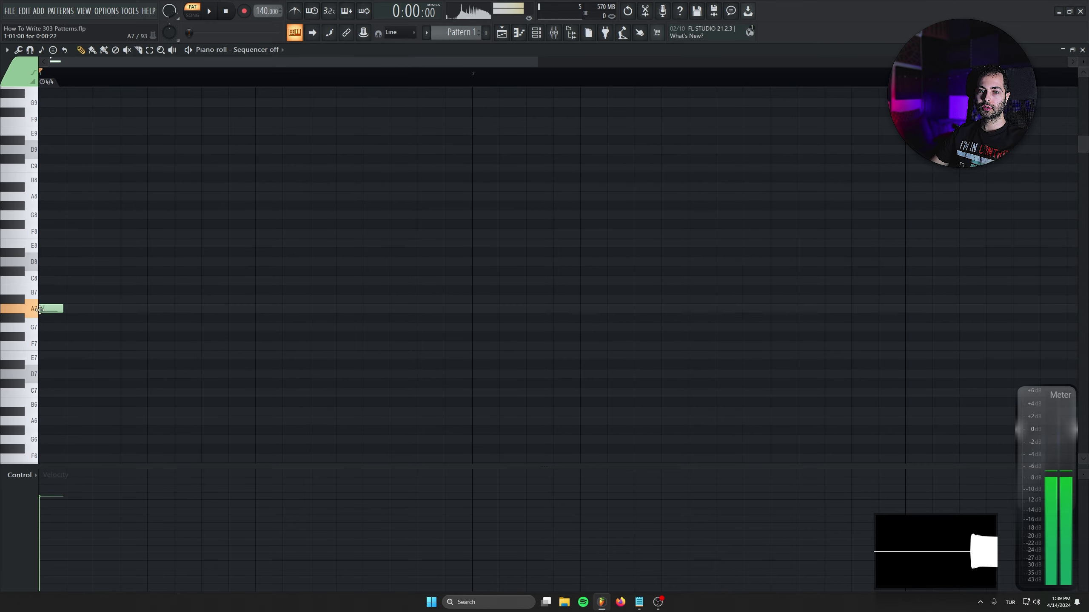
pyautogui.click(78, 309)
pyautogui.click(106, 309)
pyautogui.click(132, 309)
# Transpose all four notes down two octaves to A5 and play them briefly.
pyautogui.hotkey('ctrl', 'a')
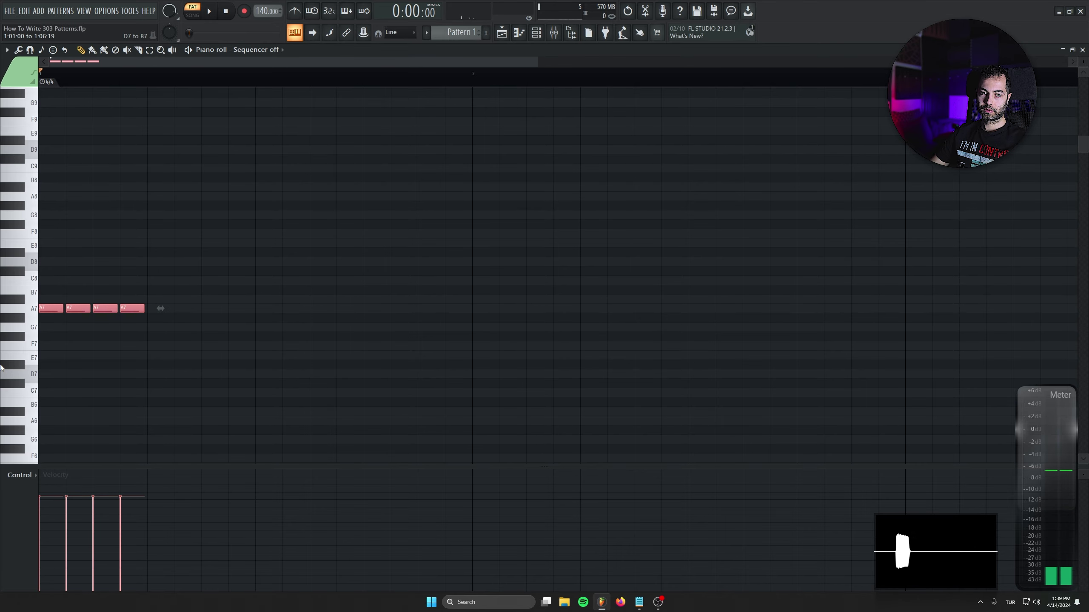
pyautogui.hotkey('ctrl', 'Down')
pyautogui.hotkey('ctrl', 'Down')
pyautogui.scroll(-5, 153, 267)
pyautogui.press('space')
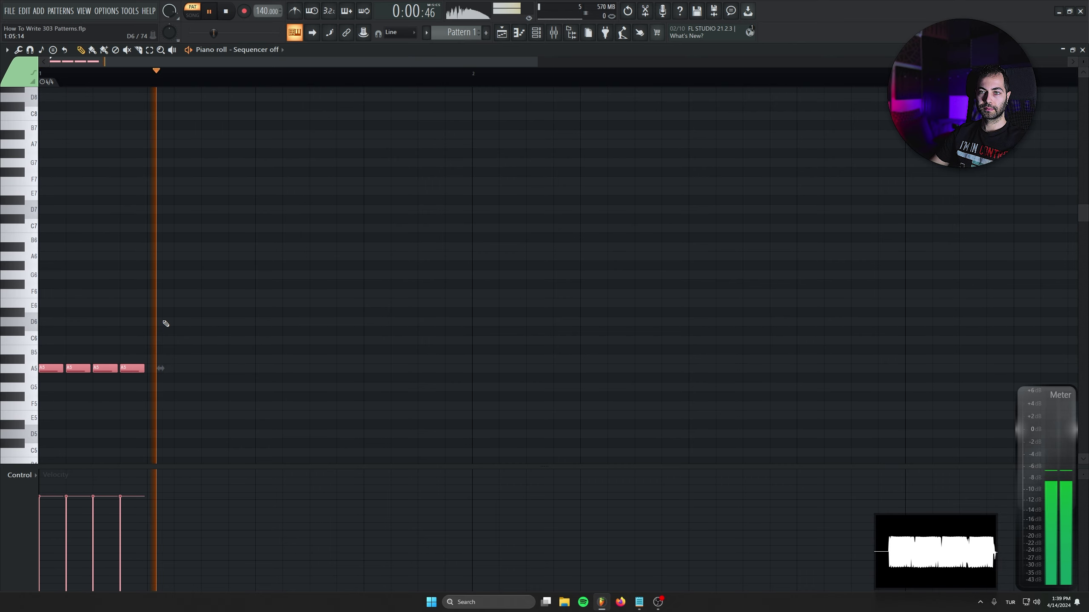
pyautogui.press('space')
# Duplicate the four-note group until sixteen A5 notes fill the first bar, and play the bar.
pyautogui.hotkey('ctrl', 'b')
pyautogui.moveTo(151, 370); pyautogui.dragTo(226, 363)
pyautogui.hotkey('ctrl', 'b')
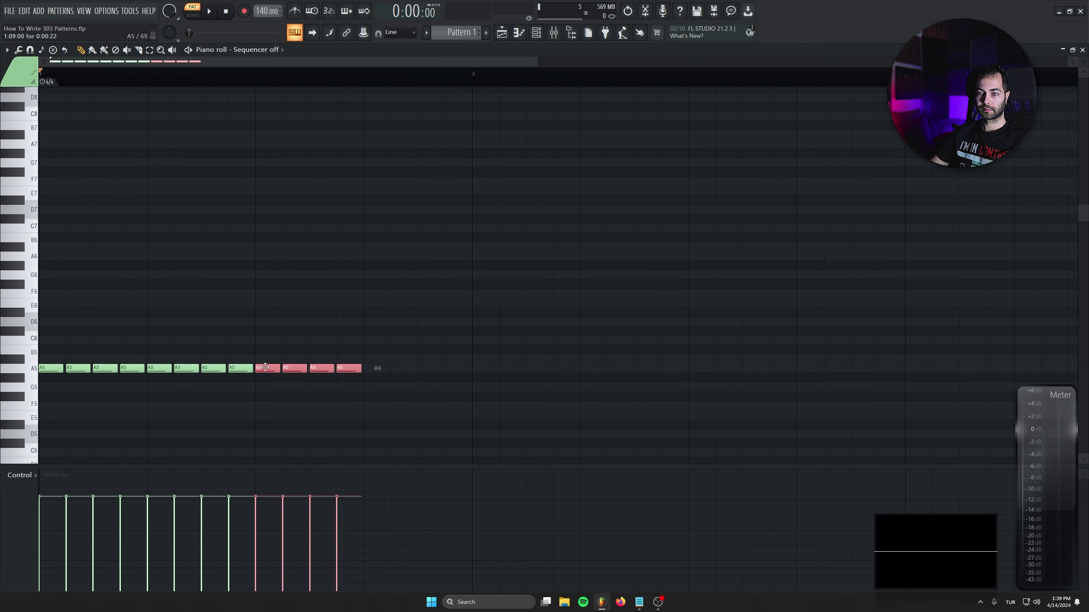
pyautogui.hotkey('ctrl', 'b')
pyautogui.press('space')
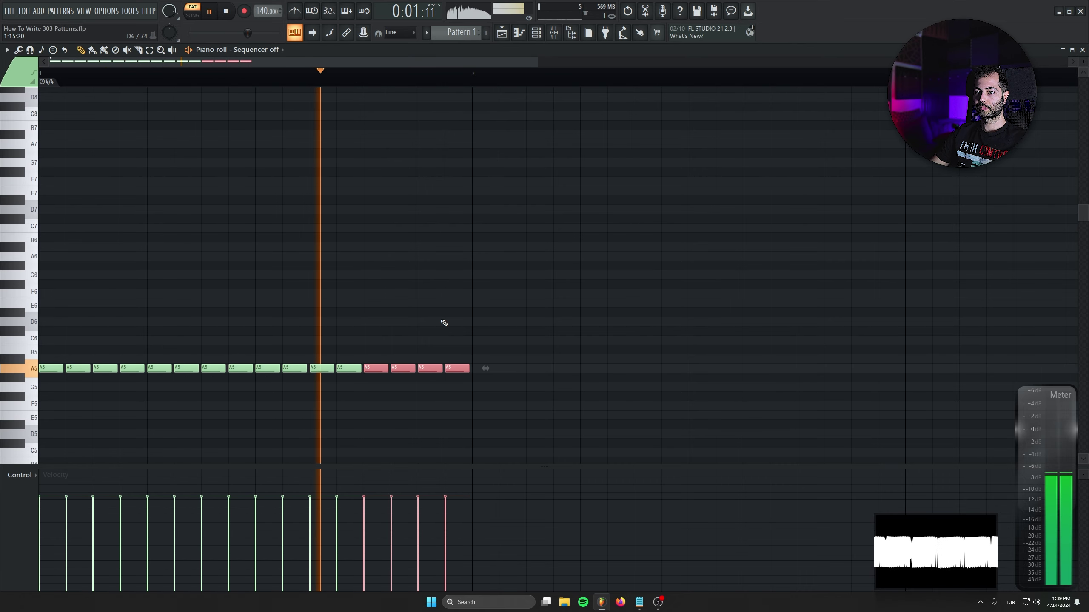
pyautogui.press('space')
# Select the whole bar of A5 notes and delete the third note from it.
pyautogui.hotkey('ctrl', 'a')
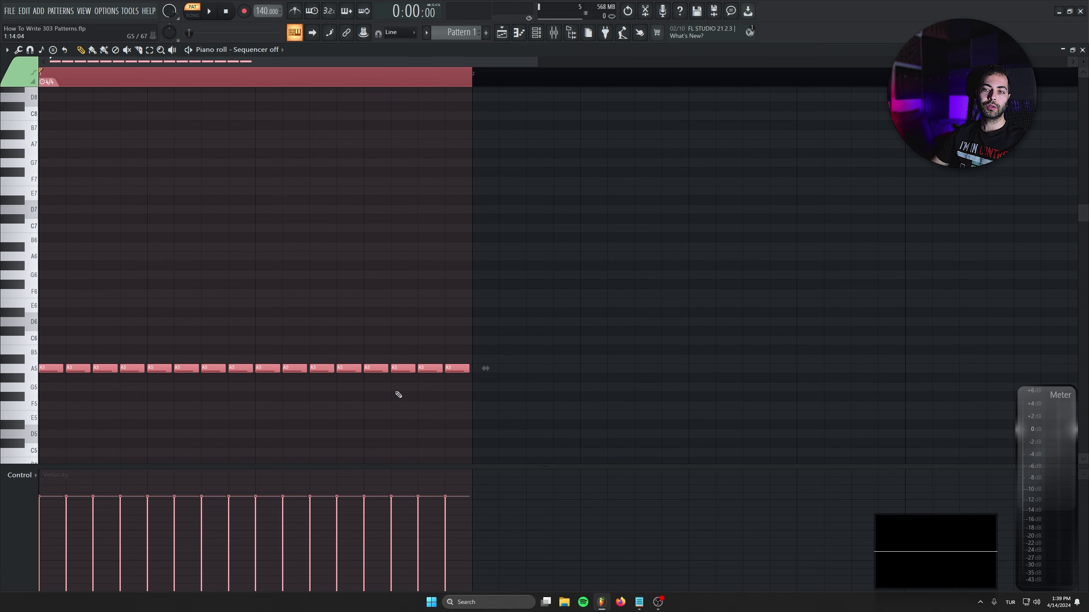
pyautogui.moveTo(519, 346); pyautogui.dragTo(3, 446)
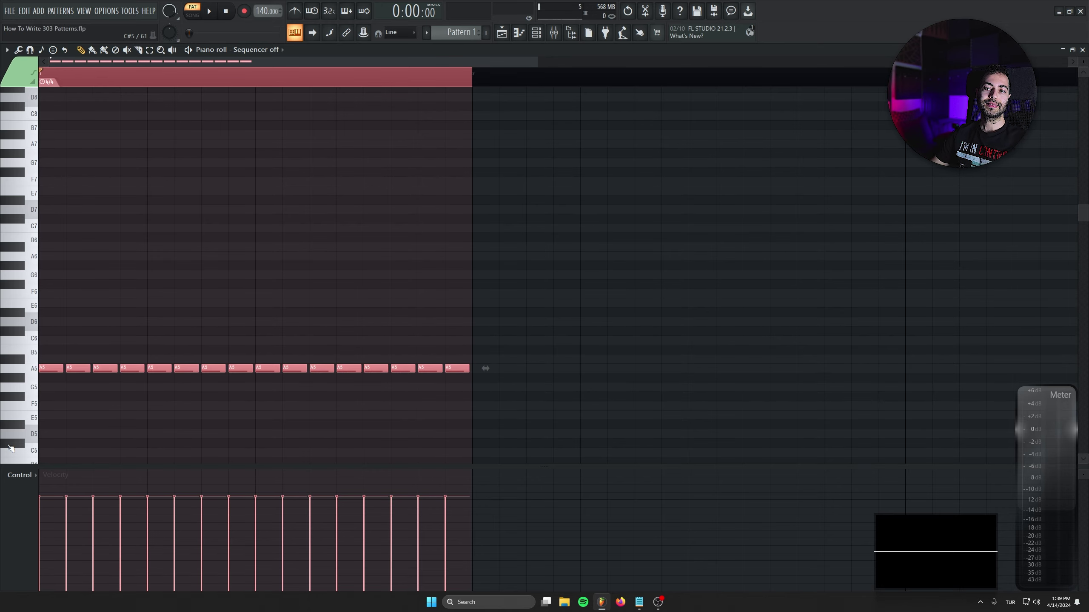
pyautogui.moveTo(56, 346); pyautogui.dragTo(59, 383)
pyautogui.moveTo(79, 354); pyautogui.dragTo(168, 382)
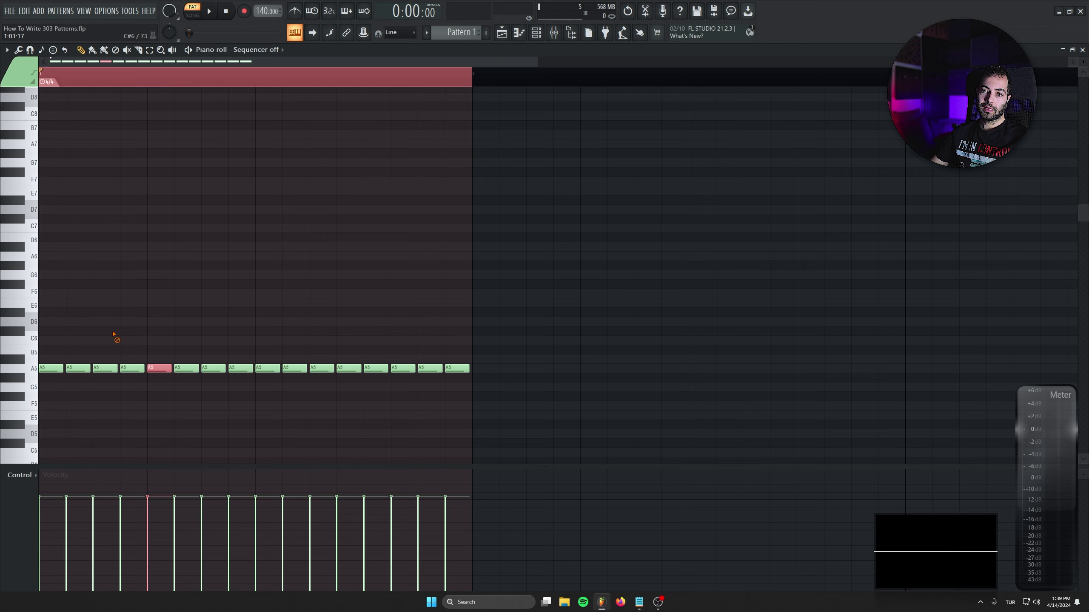
pyautogui.rightClick(115, 368)
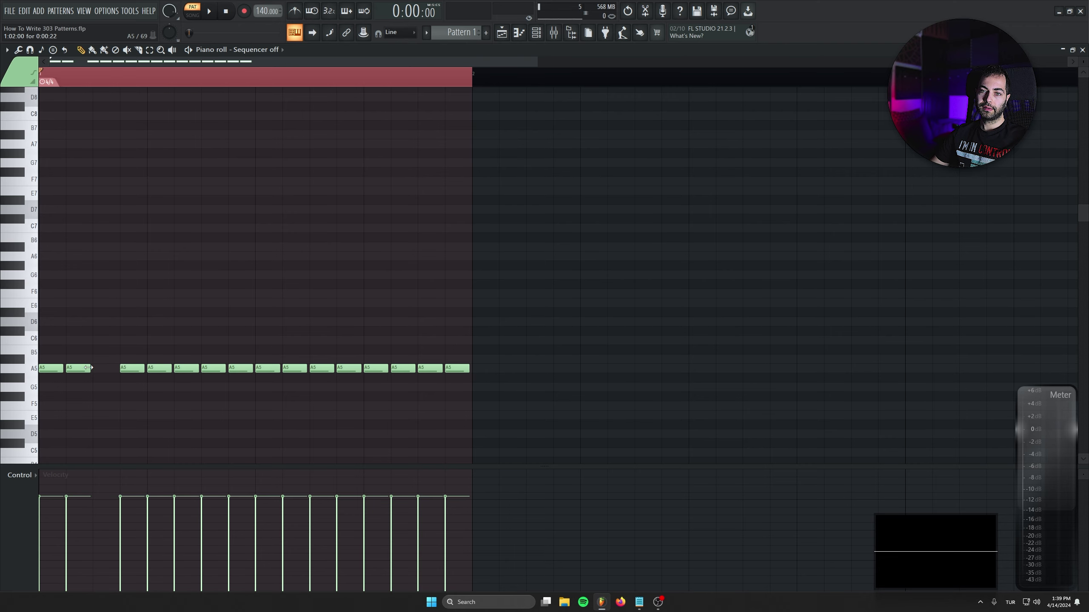
# Try lengthening the second A5 note across the empty third step.
pyautogui.moveTo(88, 368); pyautogui.dragTo(112, 367)
pyautogui.scroll(-3, 81, 343)
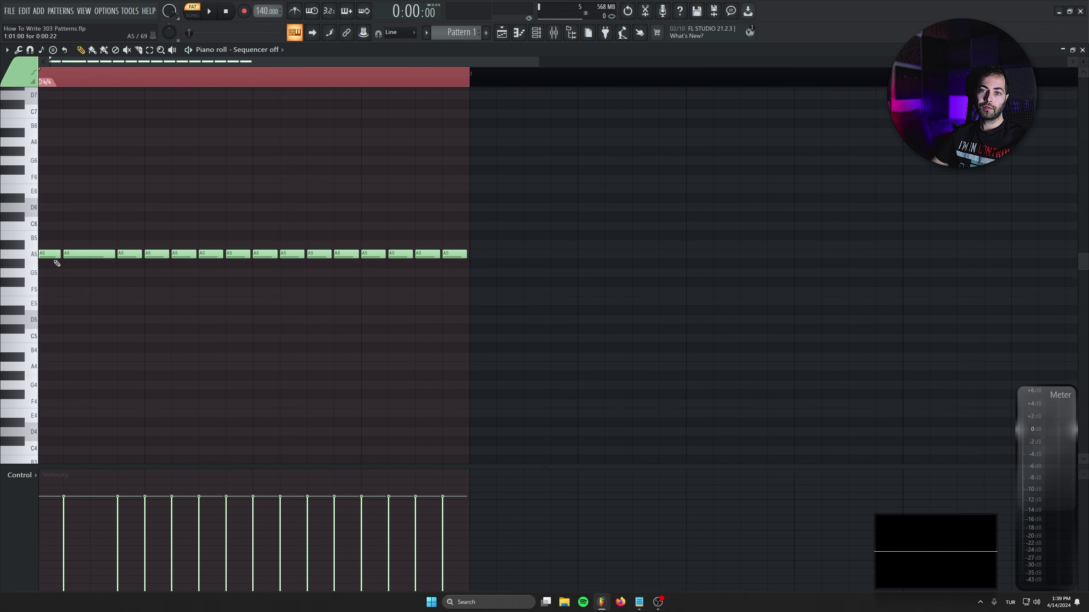
pyautogui.scroll(1, 287, 287)
pyautogui.moveTo(99, 265); pyautogui.dragTo(99, 359)
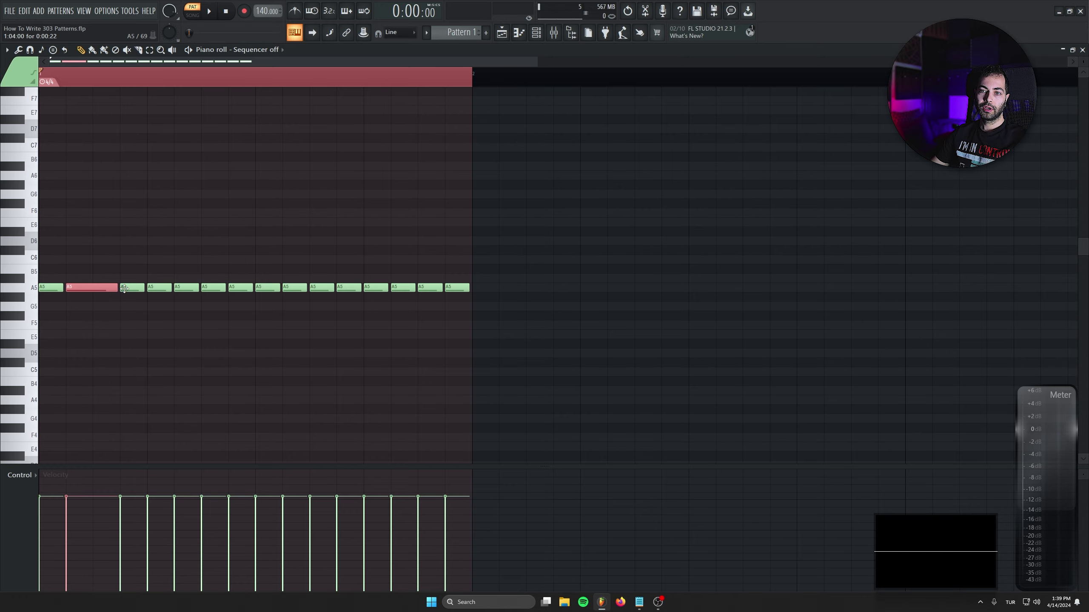
pyautogui.moveTo(125, 289); pyautogui.dragTo(100, 394)
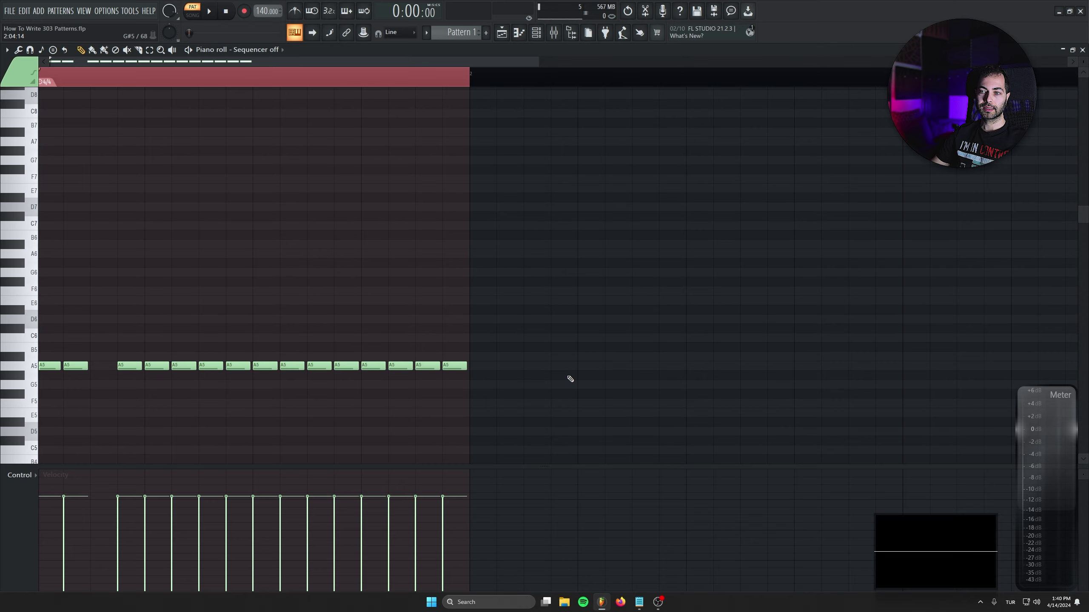
# Start playback and remove the seventh A5 note, also trying a gap on the eighth step.
pyautogui.press('space')
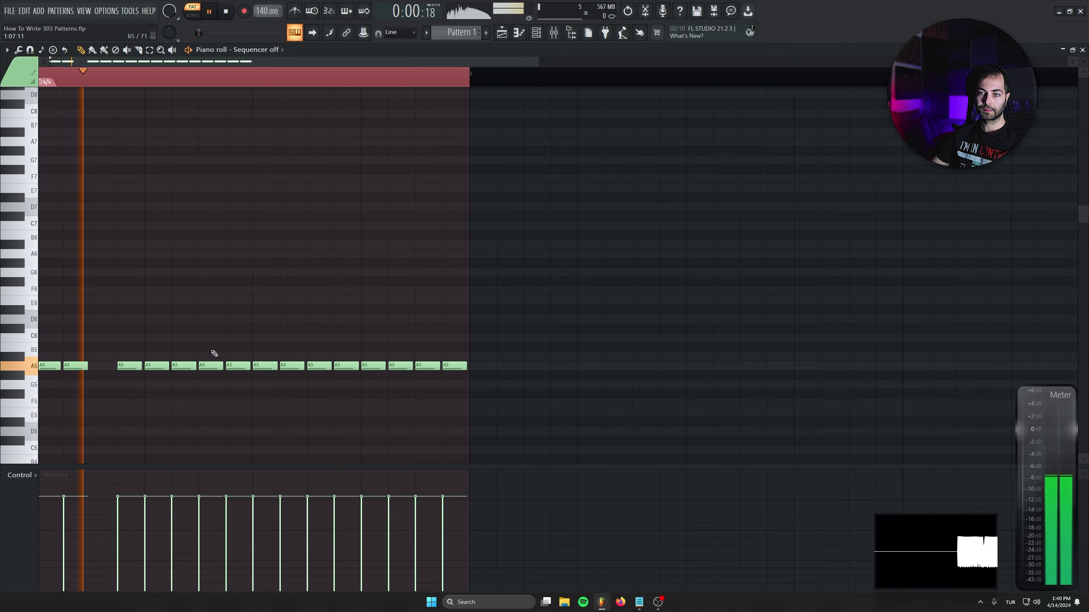
pyautogui.rightClick(211, 365)
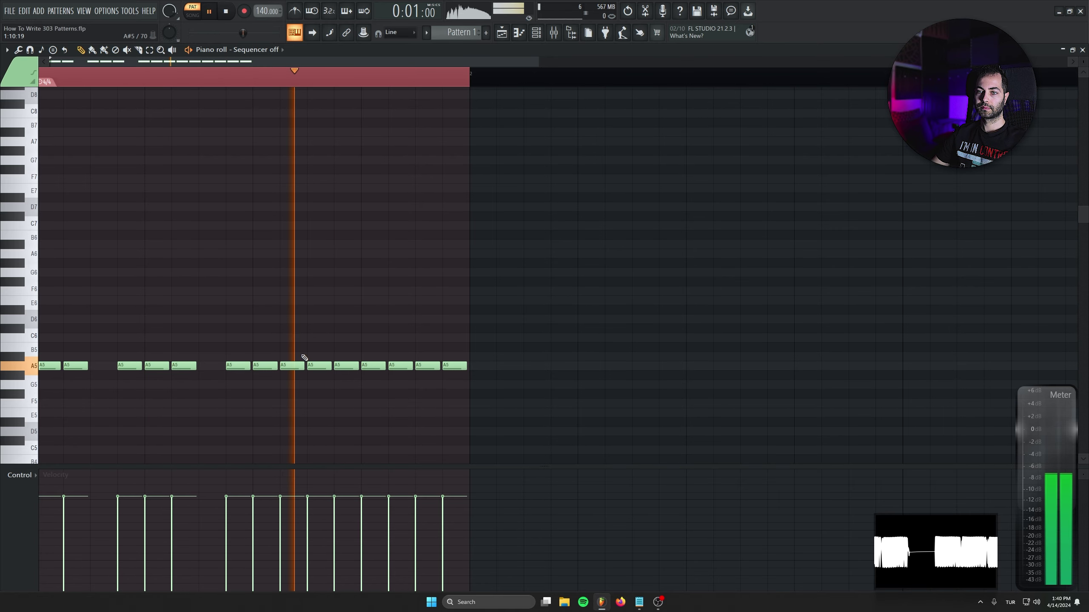
pyautogui.click(211, 366)
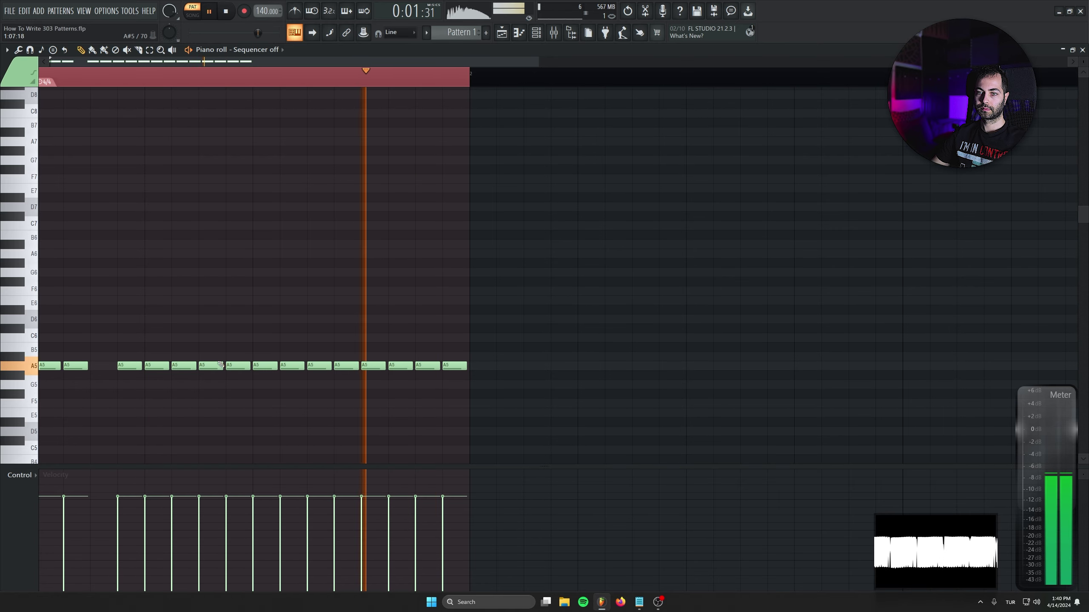
pyautogui.rightClick(231, 364)
pyautogui.rightClick(217, 367)
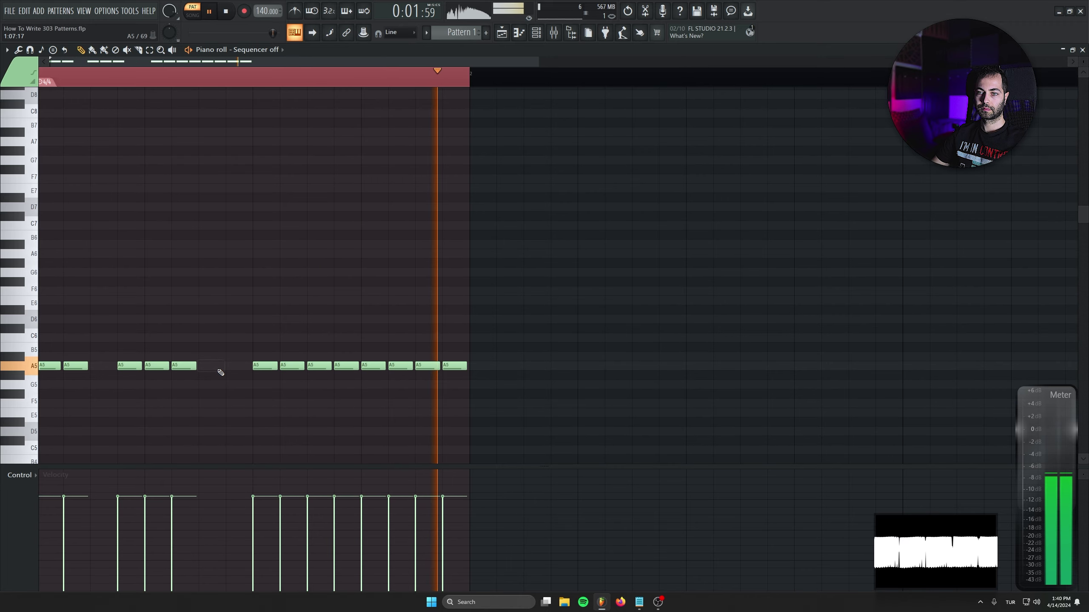
pyautogui.click(238, 366)
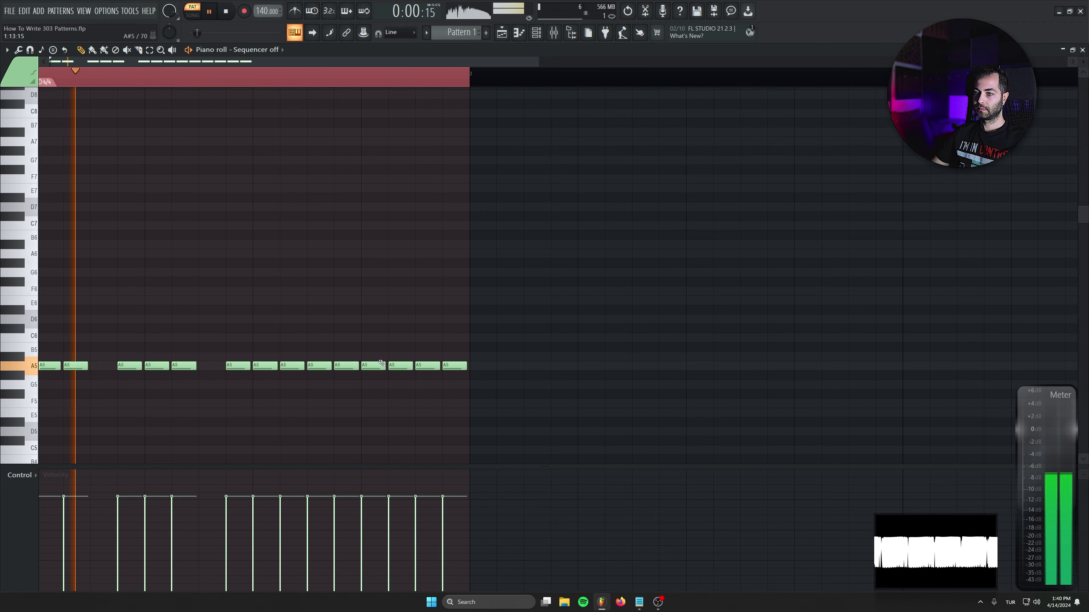
# Remove the tenth A5 note, trying a gap on the eleventh step first, and replay the rhythm.
pyautogui.rightClick(315, 366)
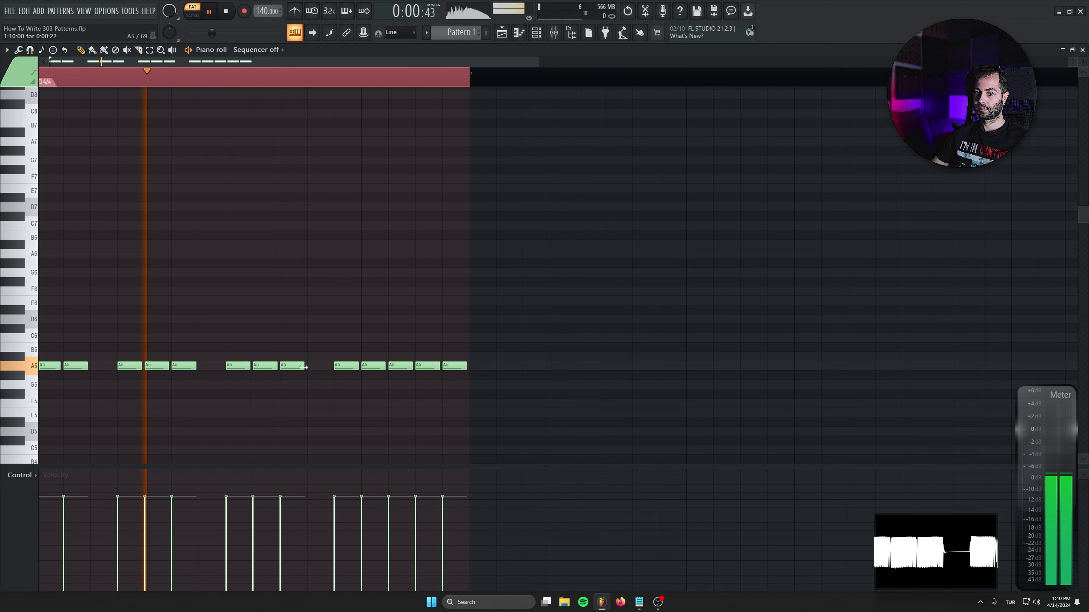
pyautogui.rightClick(296, 366)
pyautogui.click(319, 367)
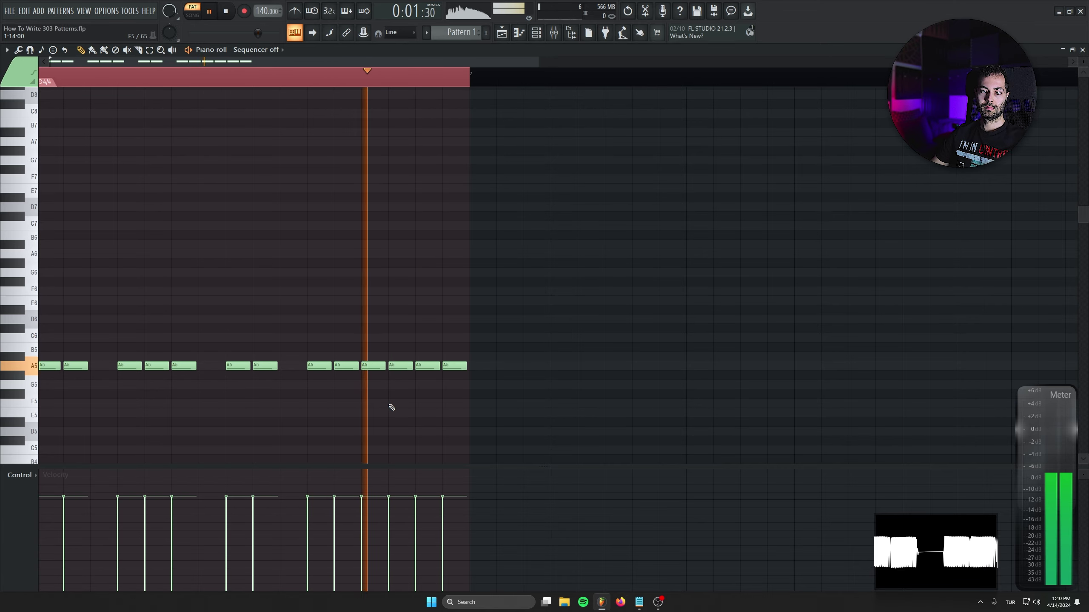
pyautogui.press('space')
pyautogui.press('space')
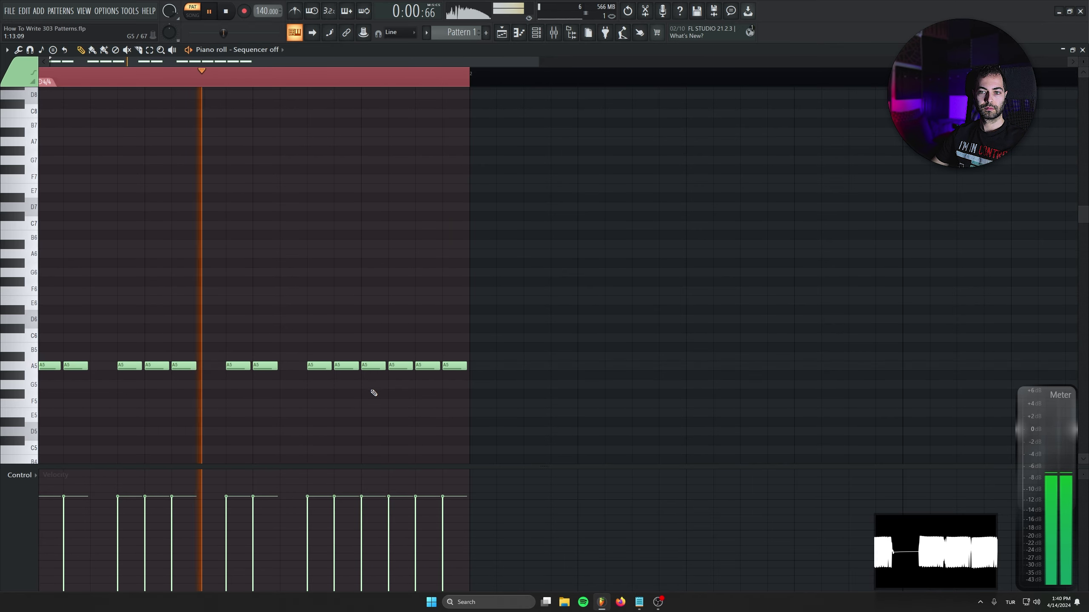
pyautogui.press('space')
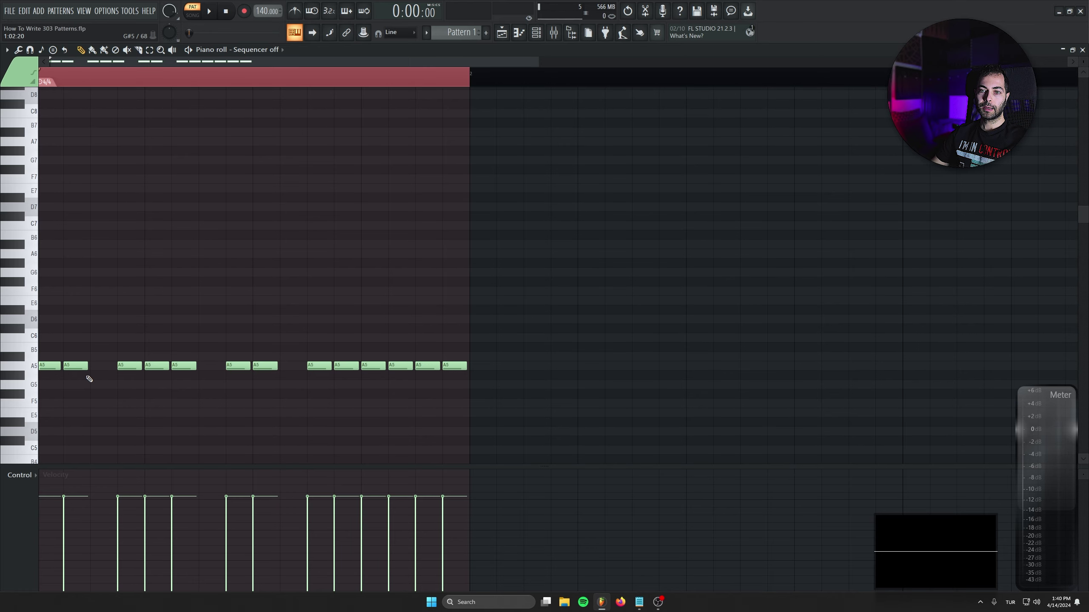
# Set the root note of the piano roll's scale highlighting to A.
pyautogui.hotkey('ctrl', 'a')
pyautogui.click(6, 50)
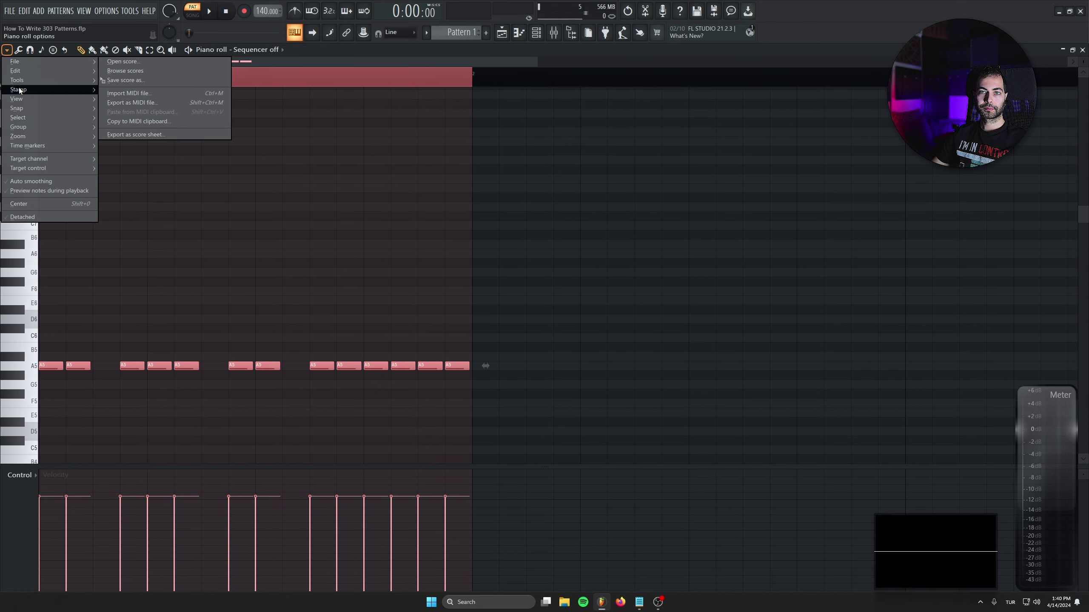
pyautogui.moveTo(17, 99)
pyautogui.moveTo(123, 244)
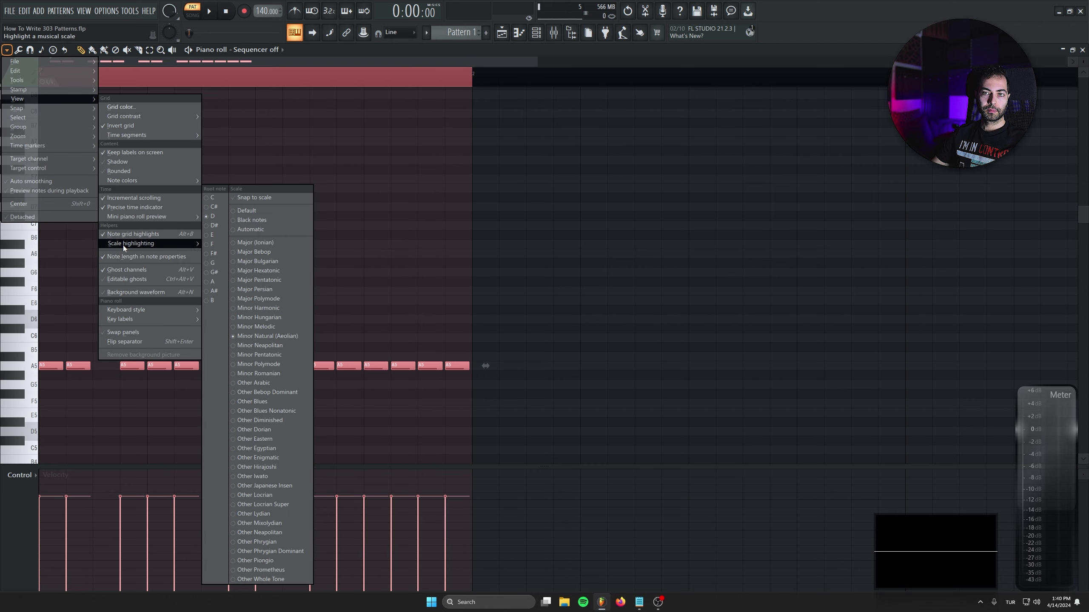
pyautogui.click(223, 281)
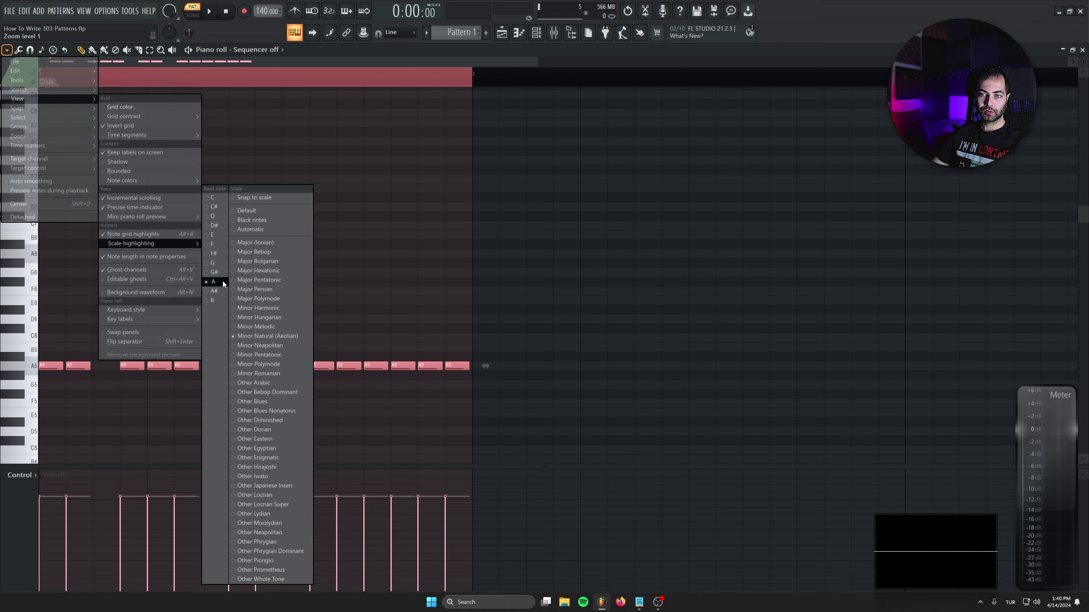
pyautogui.click(523, 413)
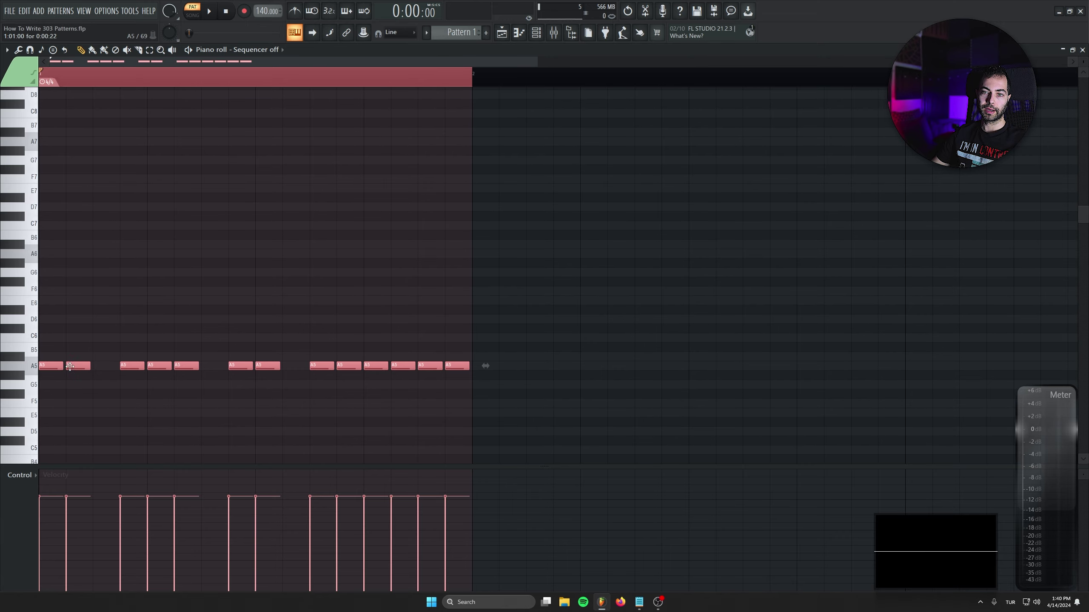
# Copy all the A5 notes one semitone up to A#5 and delete the copies.
pyautogui.moveTo(37, 359); pyautogui.dragTo(36, 355)
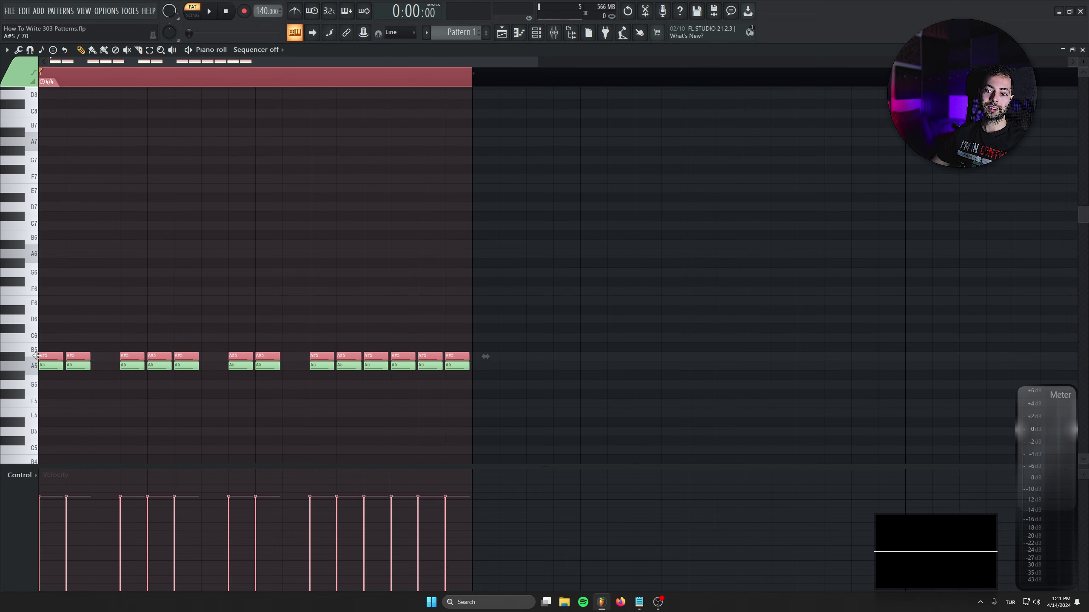
pyautogui.moveTo(1, 357)
pyautogui.mouseDown()
pyautogui.moveTo(96, 366)
pyautogui.moveTo(26, 339)
pyautogui.moveTo(14, 357)
pyautogui.mouseUp()
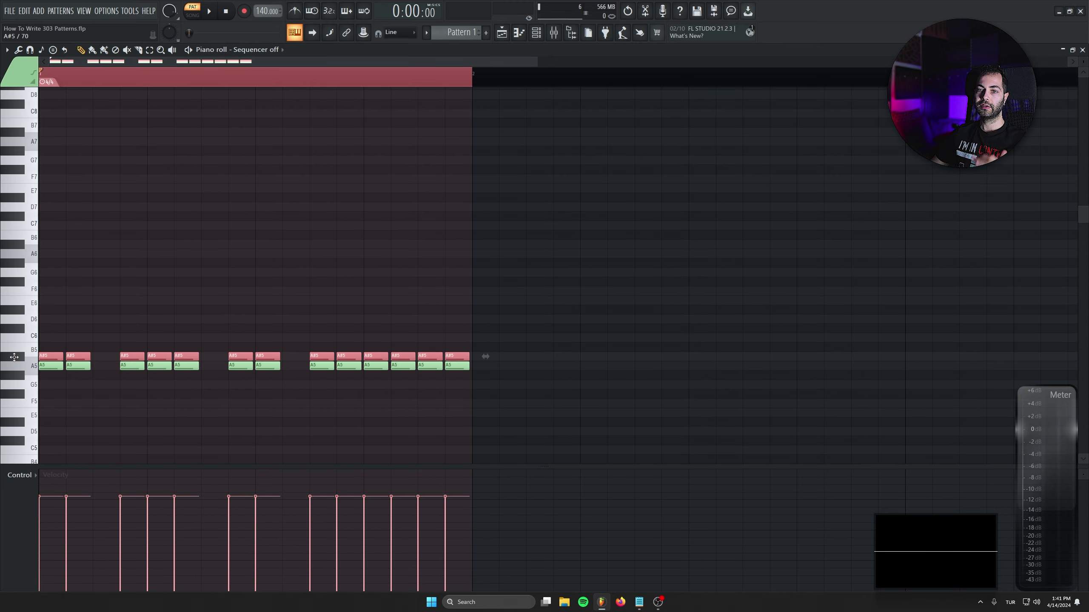
pyautogui.press('Delete')
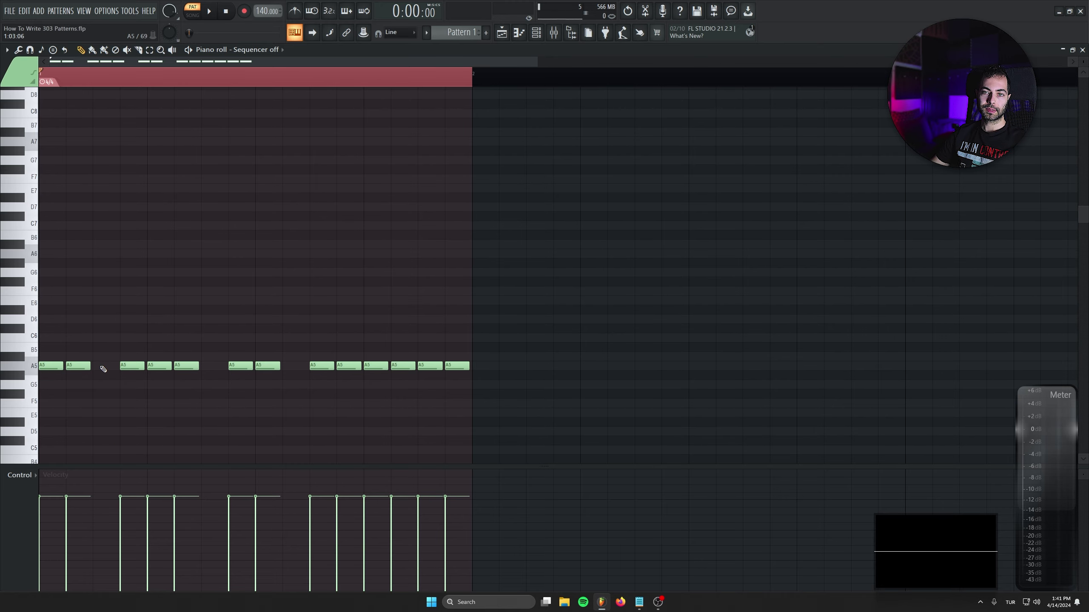
# Add A6 notes in the gaps on steps 3, 7 and 10, and raise the fourteenth note to A6 during playback.
pyautogui.click(98, 254)
pyautogui.click(295, 253)
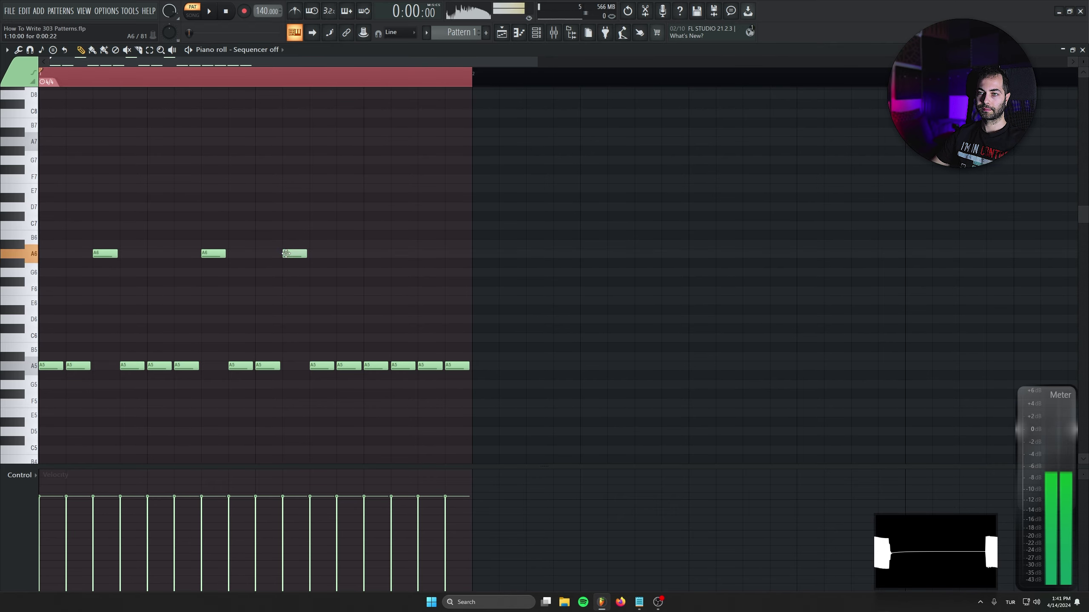
pyautogui.press('space')
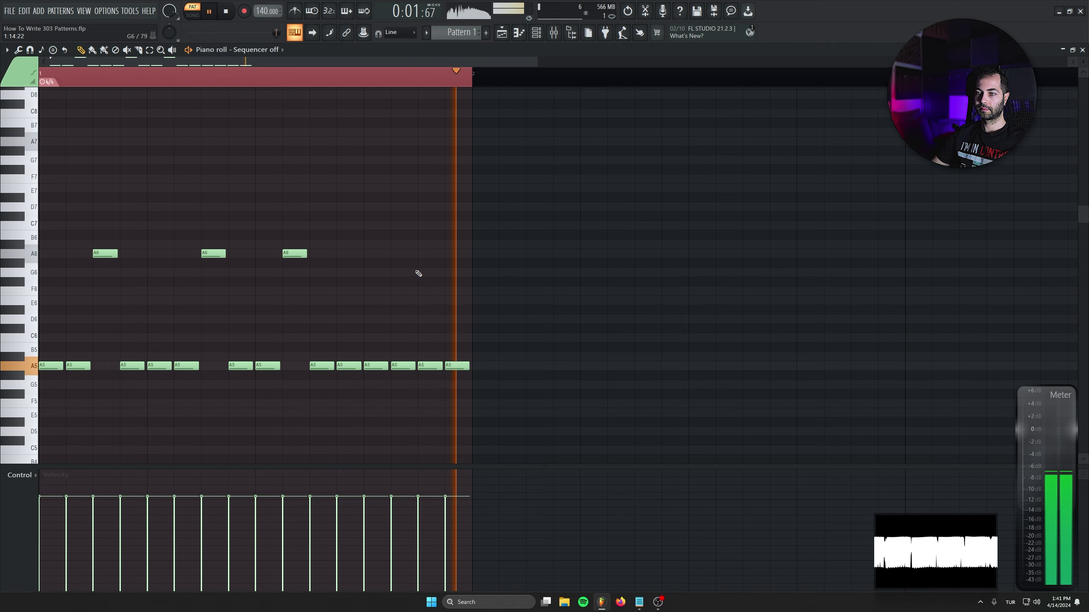
pyautogui.moveTo(395, 366); pyautogui.dragTo(395, 252)
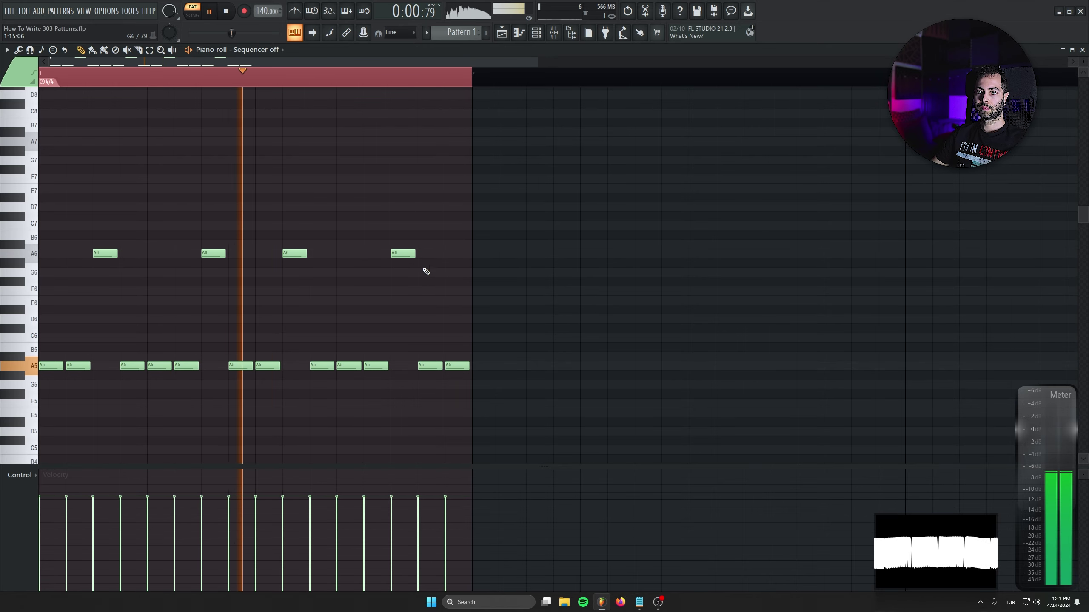
# Shift the last A6 note one step later to step 15, leave an A5 on step 14, and stop playback.
pyautogui.moveTo(403, 253); pyautogui.dragTo(428, 254)
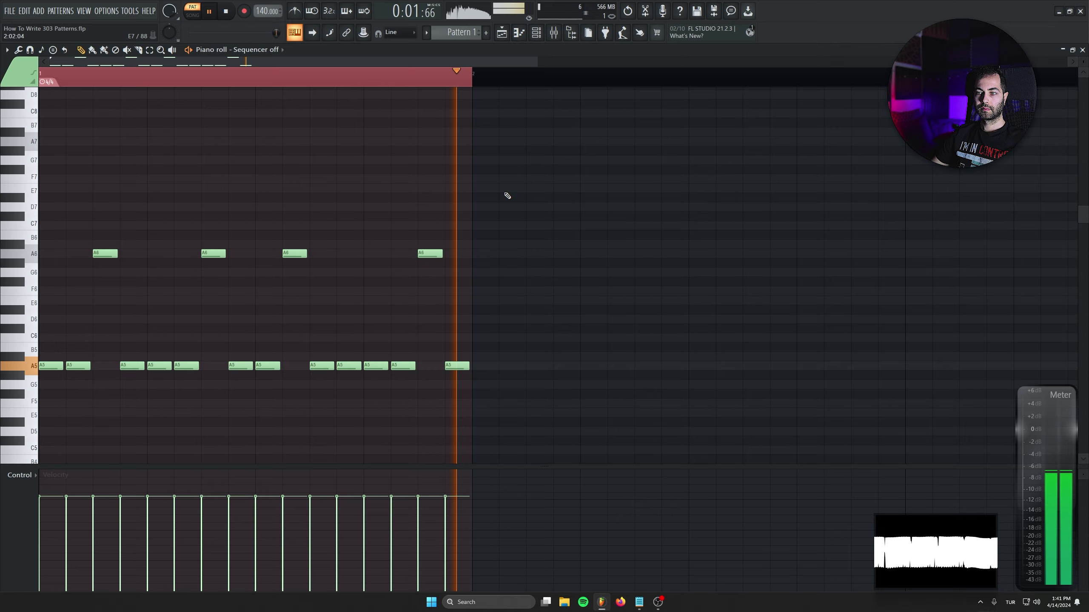
pyautogui.press('space')
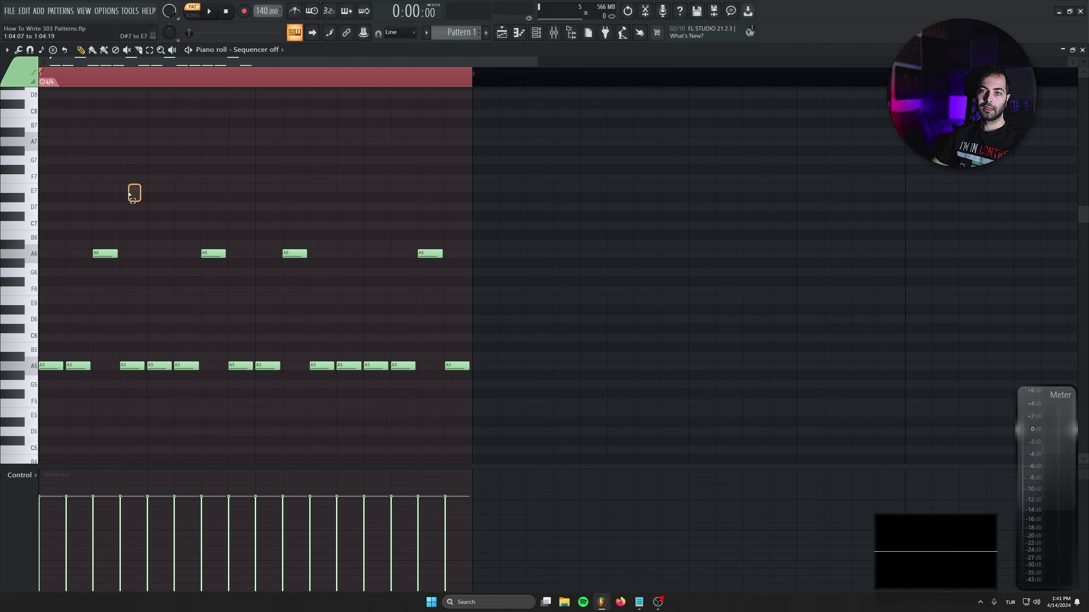
# Highlight successive groups of notes across the bar and replay the rhythm to examine its phrasing.
pyautogui.moveTo(145, 189); pyautogui.dragTo(38, 437)
pyautogui.moveTo(359, 184); pyautogui.dragTo(148, 390)
pyautogui.moveTo(485, 168); pyautogui.dragTo(377, 466)
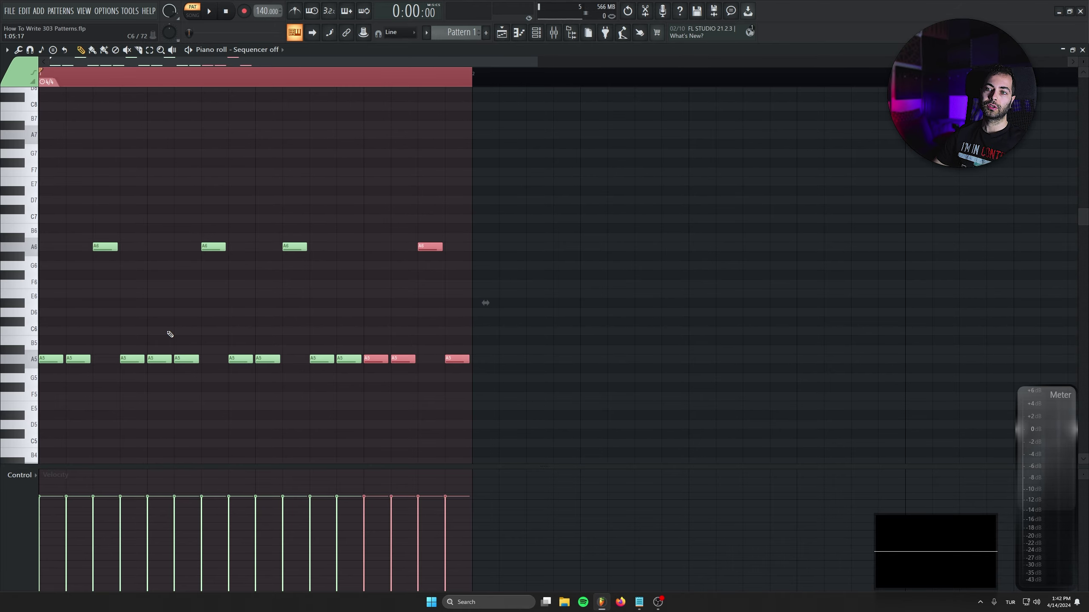
pyautogui.press('space')
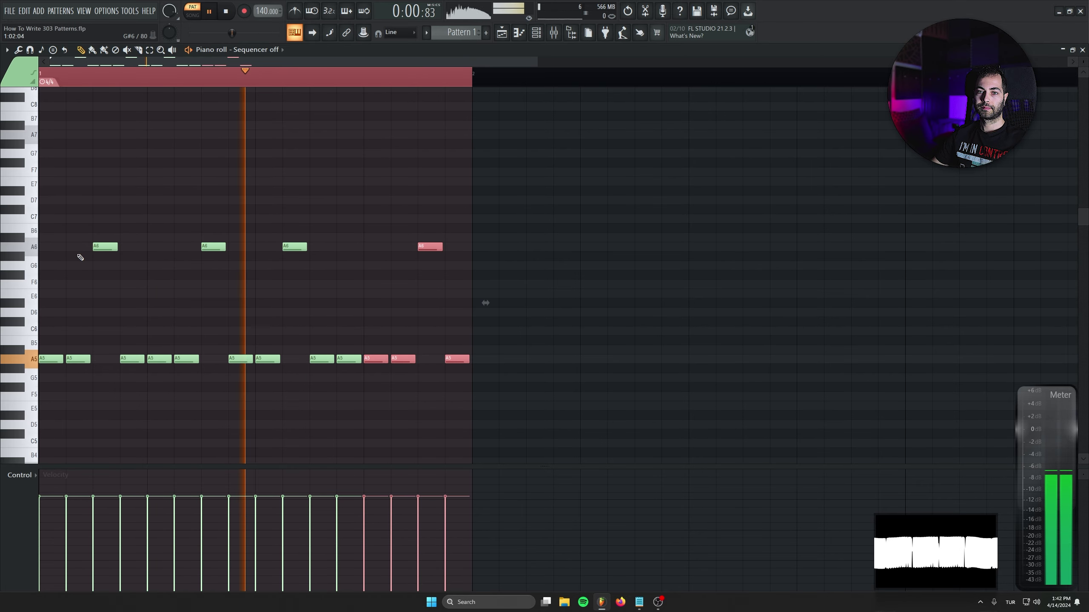
# Try extending the A6 note on step 3 to two steps so it overlaps the following A5, and replay.
pyautogui.press('space')
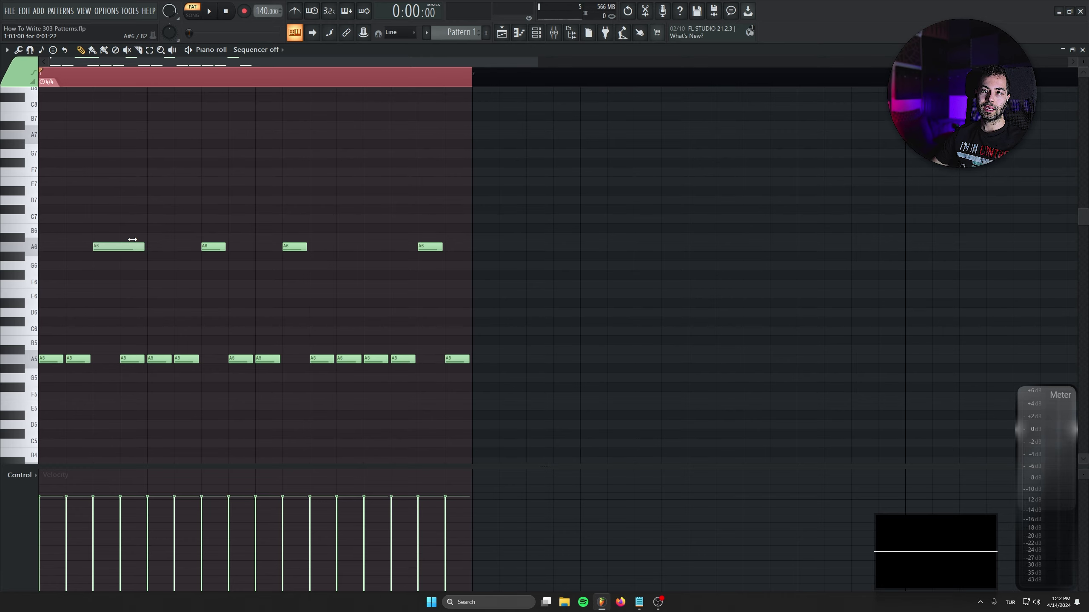
pyautogui.press('space')
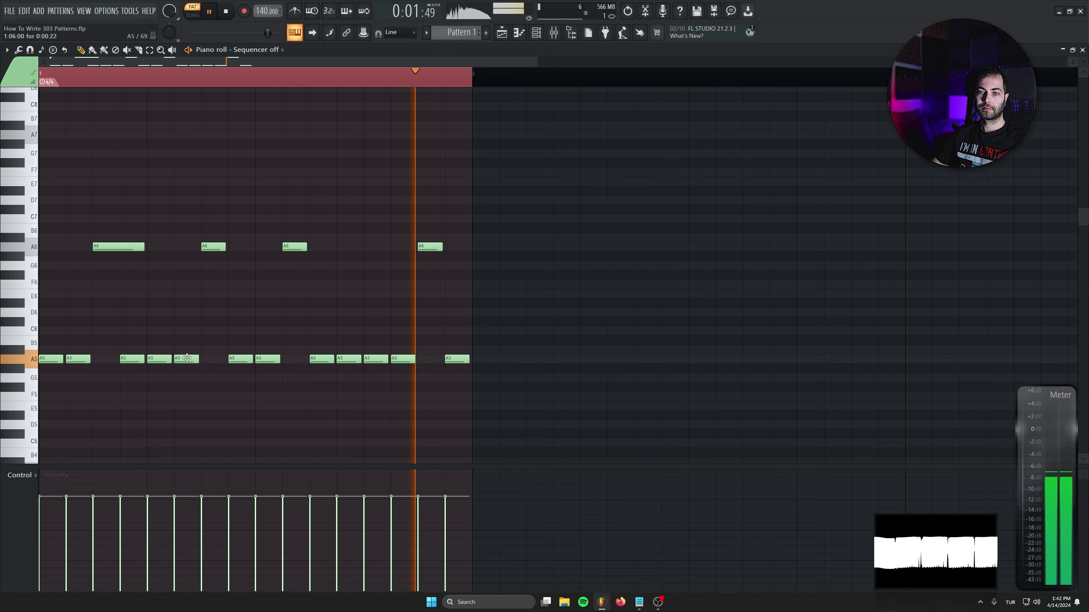
pyautogui.press('space')
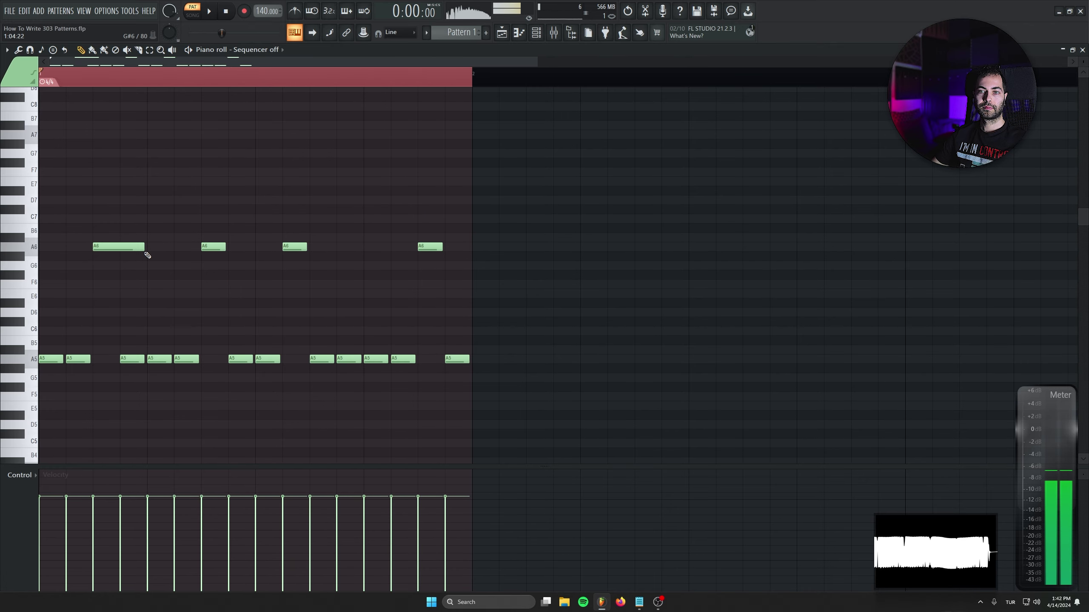
# Lower the step 3 note to a single-step A5, make step 4 a two-step A6, and replay the bar.
pyautogui.moveTo(107, 245); pyautogui.dragTo(104, 357)
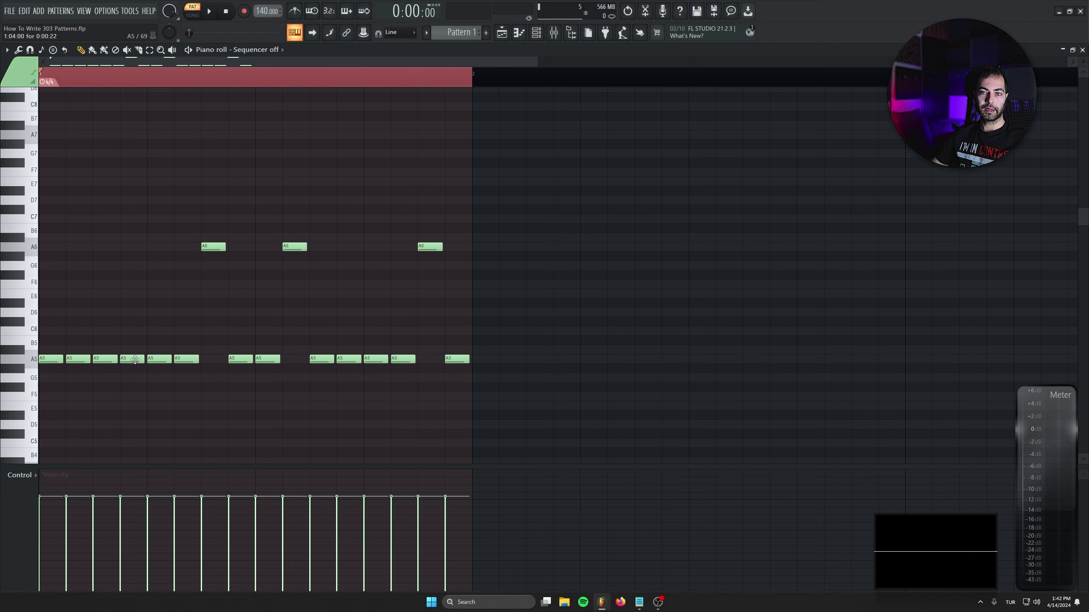
pyautogui.moveTo(135, 359); pyautogui.dragTo(145, 258)
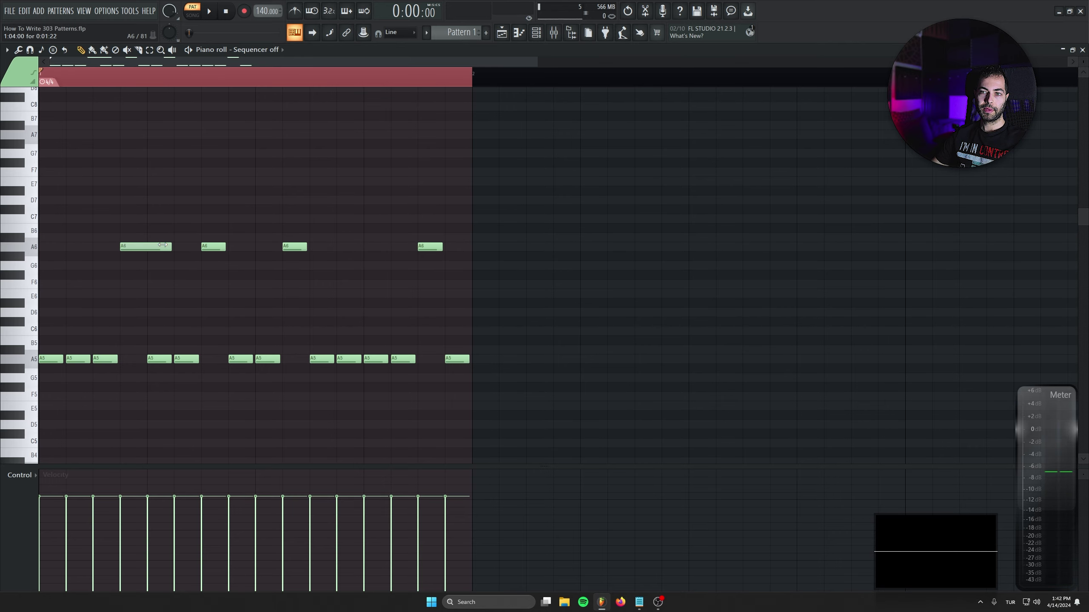
pyautogui.moveTo(134, 224); pyautogui.dragTo(163, 412)
pyautogui.press('space')
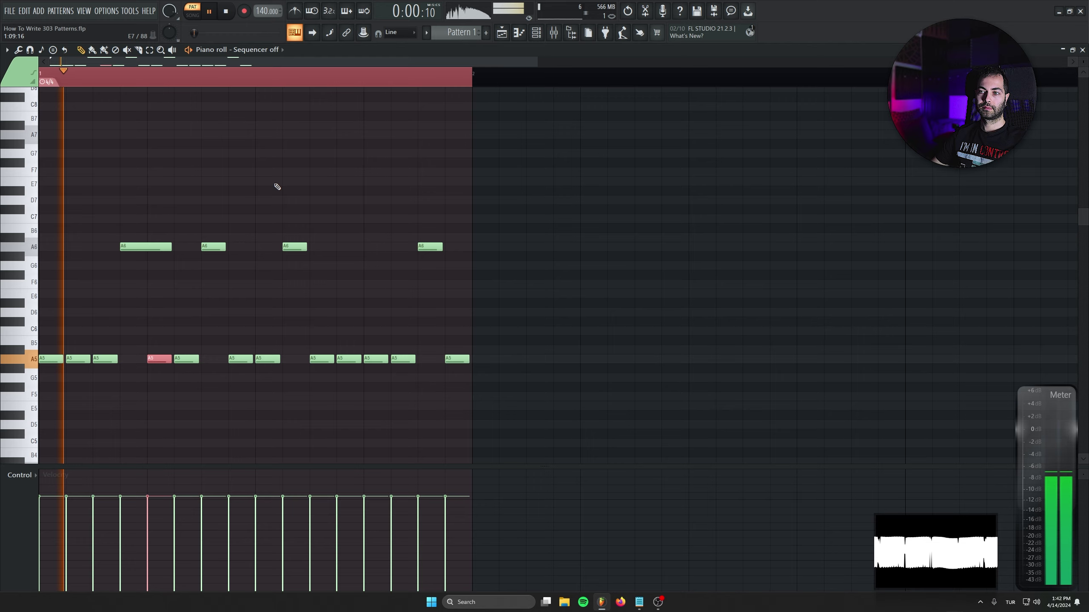
pyautogui.press('space')
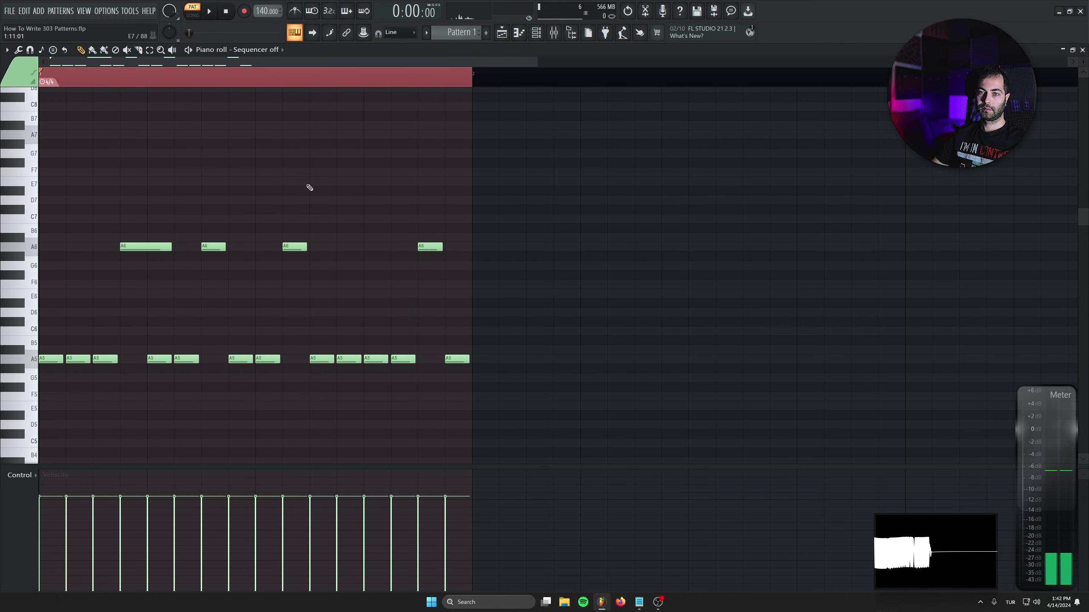
# Extend the A6 note on step 10 to two steps and transpose the whole pattern down one octave during playback.
pyautogui.click(308, 248)
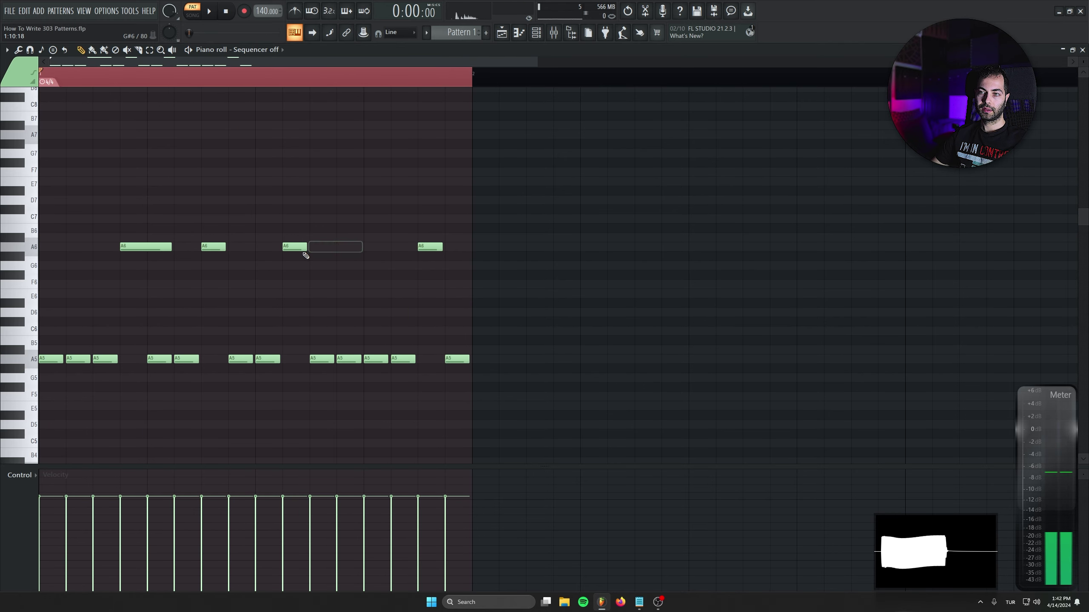
pyautogui.press('space')
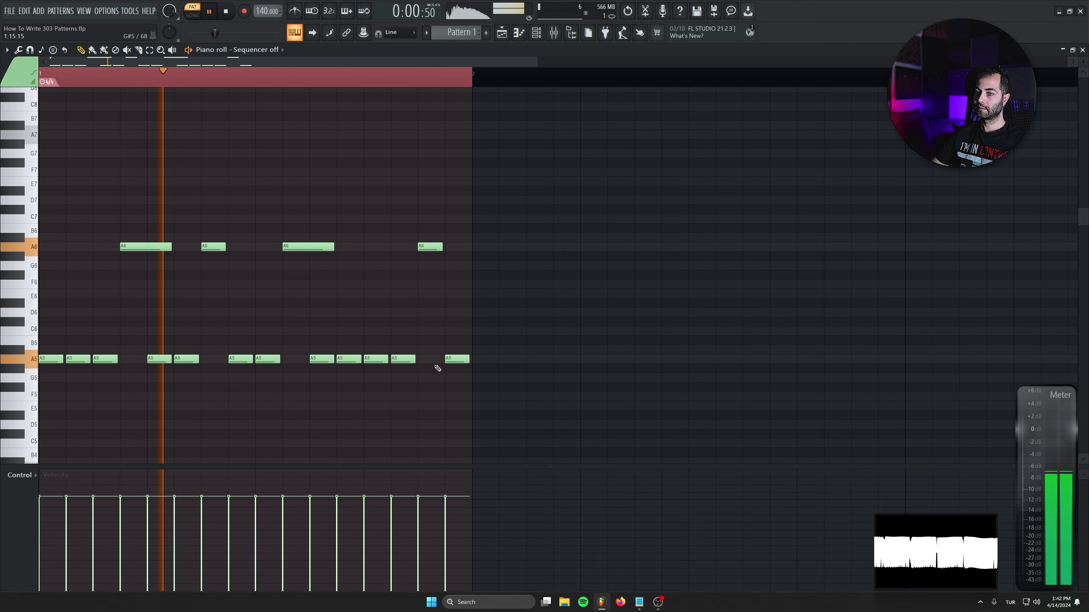
pyautogui.hotkey('ctrl', 'a')
pyautogui.hotkey('ctrl', 'Down')
pyautogui.scroll(-4, 637, 253)
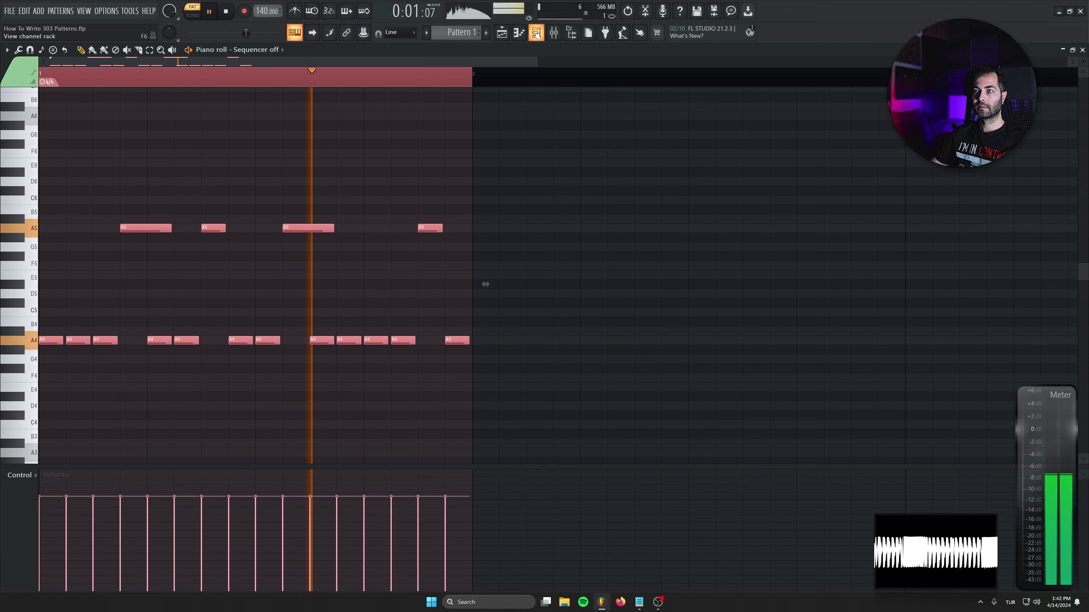
# Set the Transistor Bass cutoff to 47.9% during playback and return to the piano roll.
pyautogui.press('F6')
pyautogui.click(394, 363)
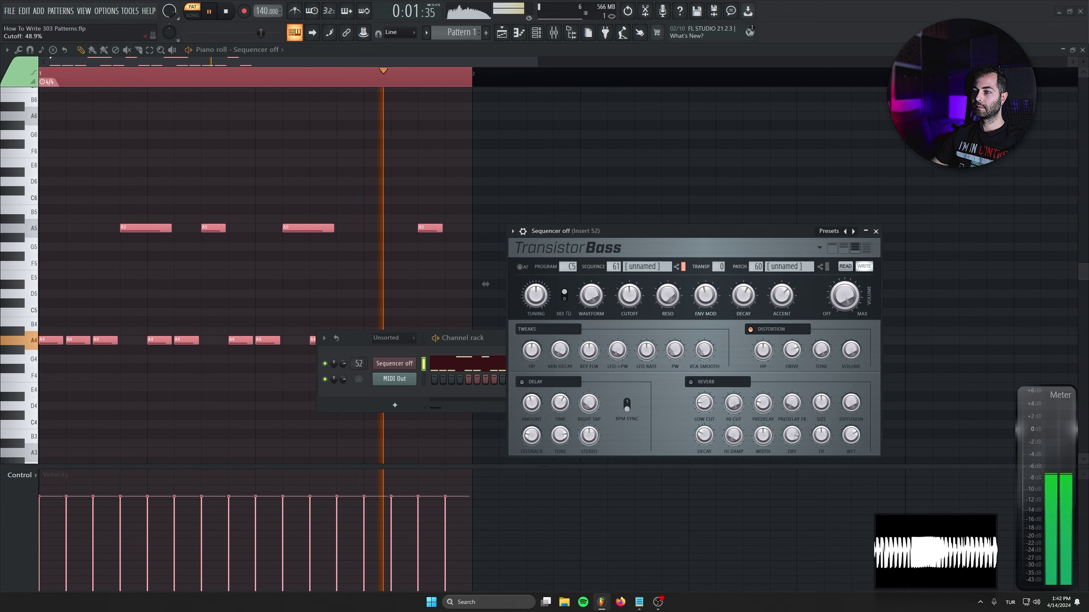
pyautogui.moveTo(629, 295); pyautogui.dragTo(630, 311)
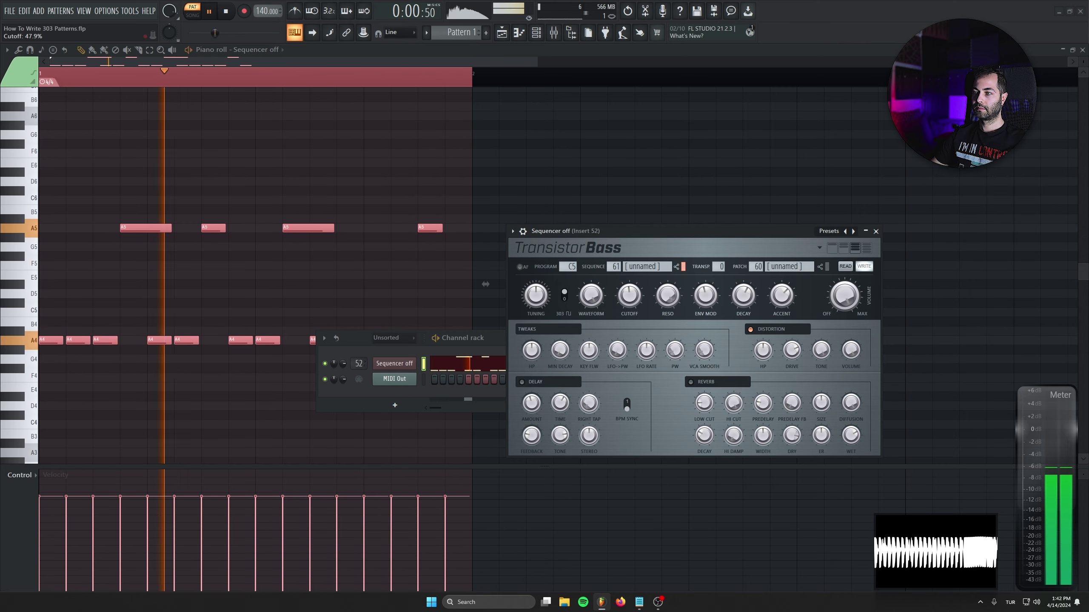
pyautogui.click(876, 231)
pyautogui.click(709, 338)
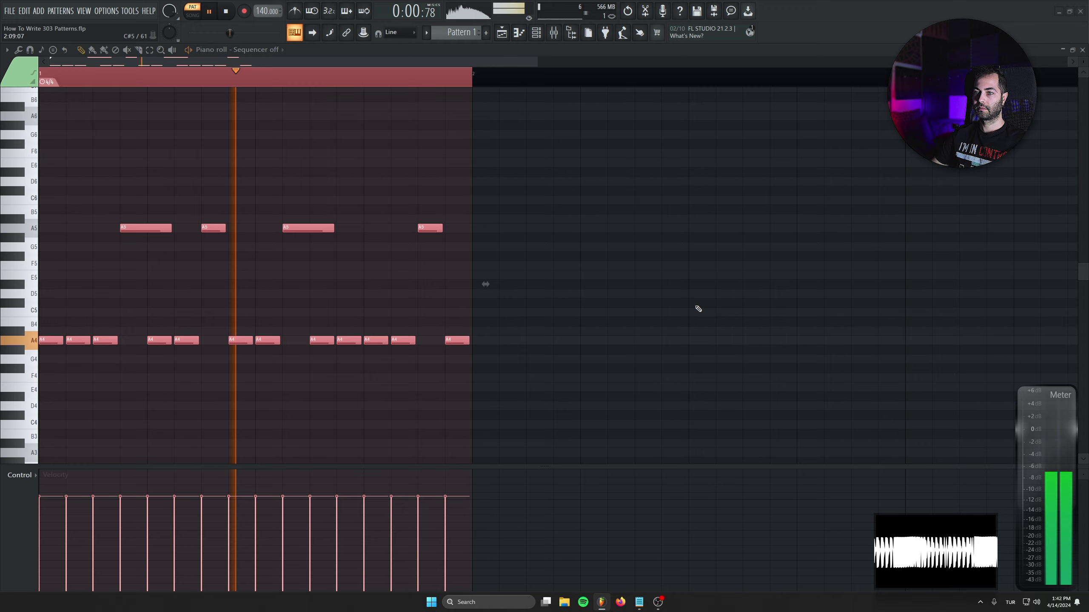
# Raise the A5 notes on steps 7 and 15 one semitone to A#5 and replay the pattern.
pyautogui.press('space')
pyautogui.scroll(1, 439, 237)
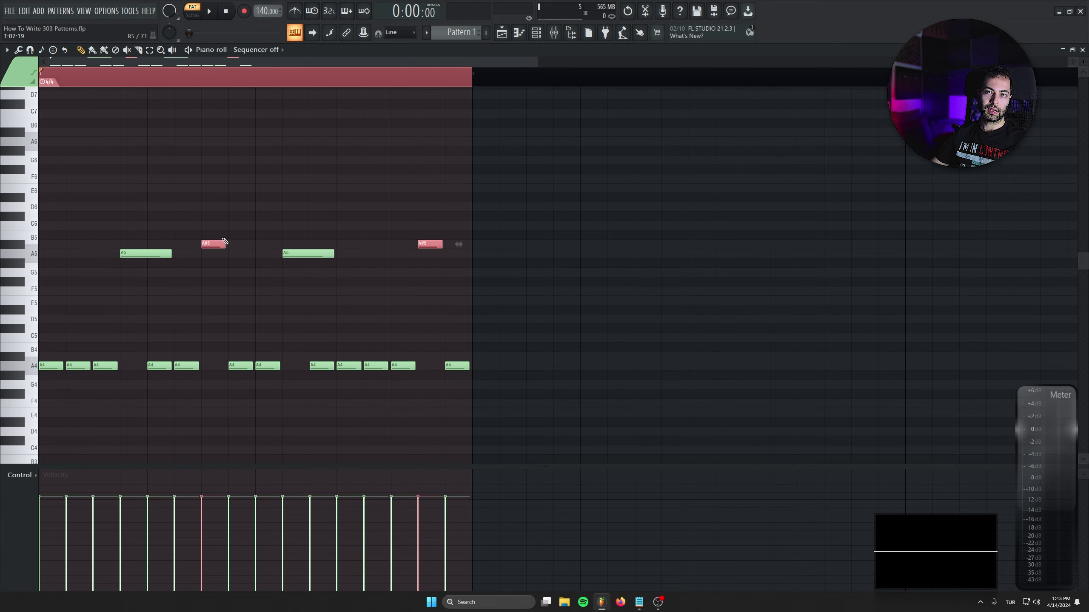
pyautogui.press('space')
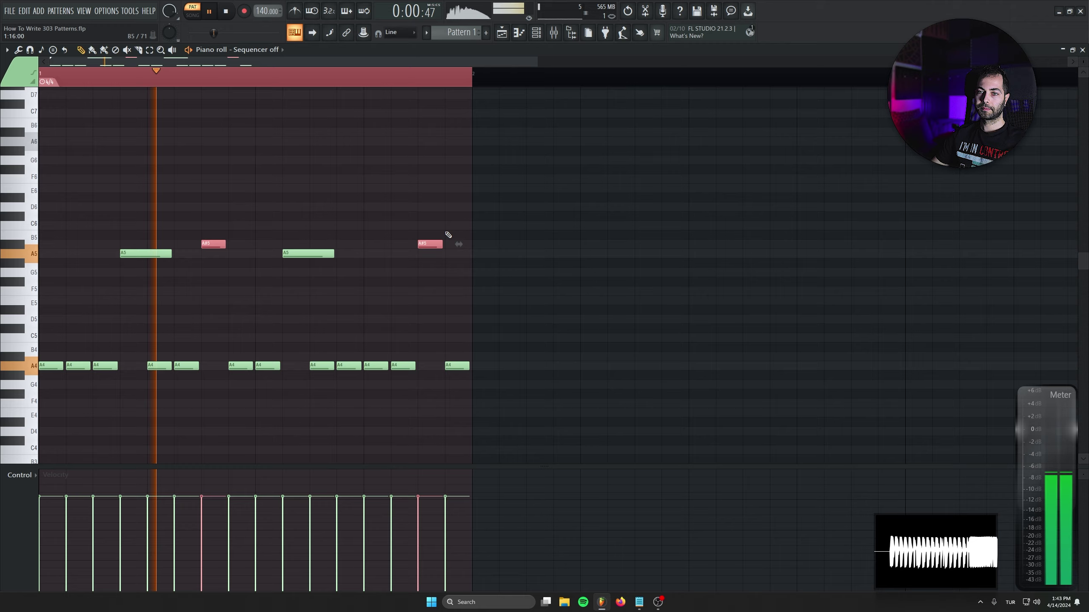
pyautogui.click(574, 243)
pyautogui.hotkey('ctrl', 'z')
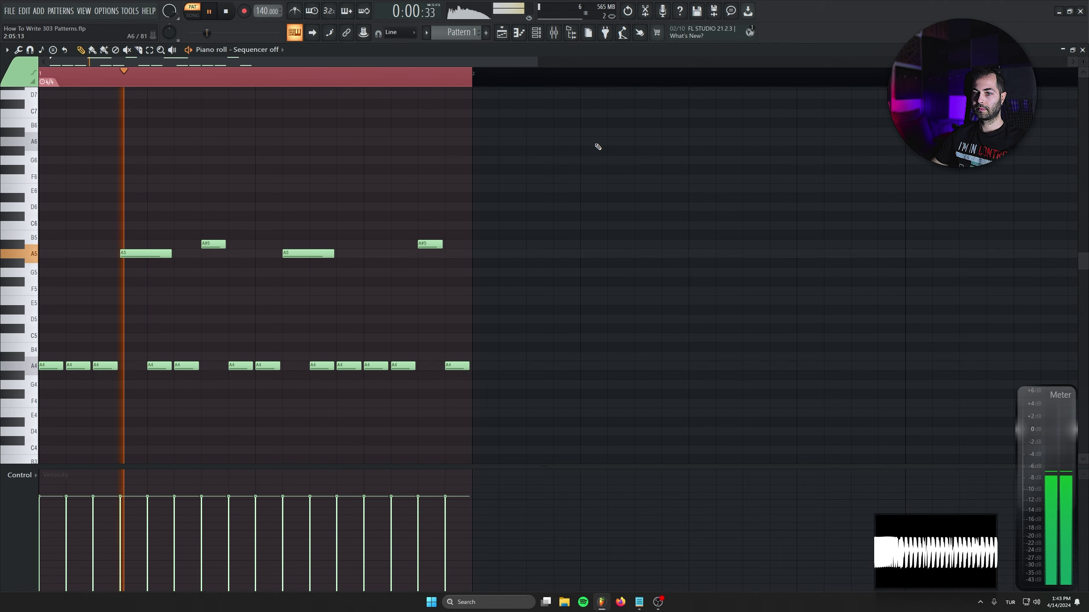
pyautogui.press('space')
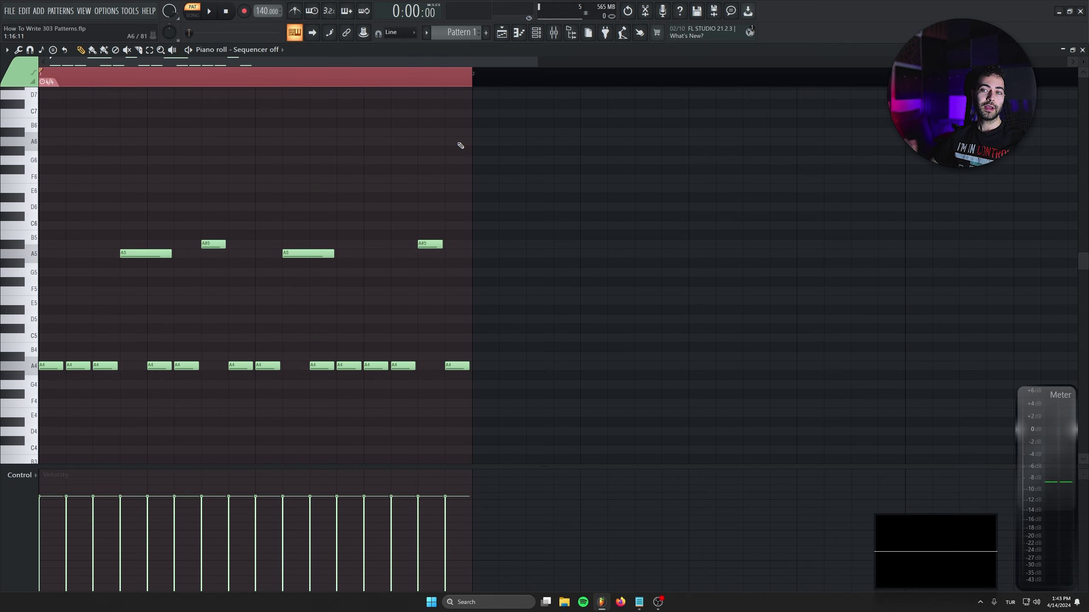
# Duplicate the whole one-bar pattern into bar 2 and extend the loop selection over both bars.
pyautogui.hotkey('ctrl', 'a')
pyautogui.scroll(-2, 605, 162)
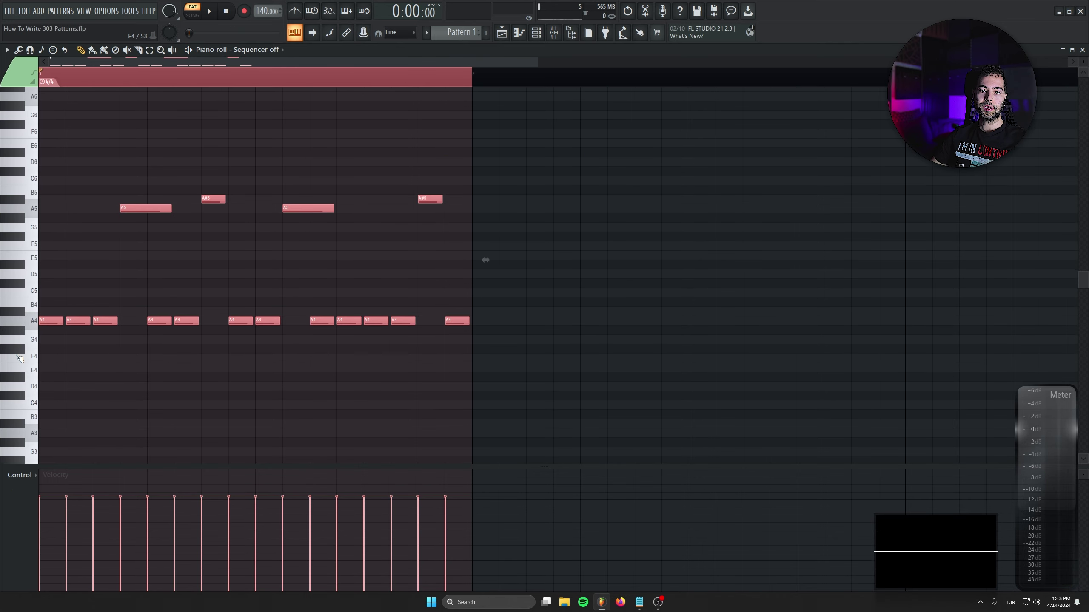
pyautogui.moveTo(43, 323); pyautogui.dragTo(474, 330)
pyautogui.scroll(-3, 260, 212)
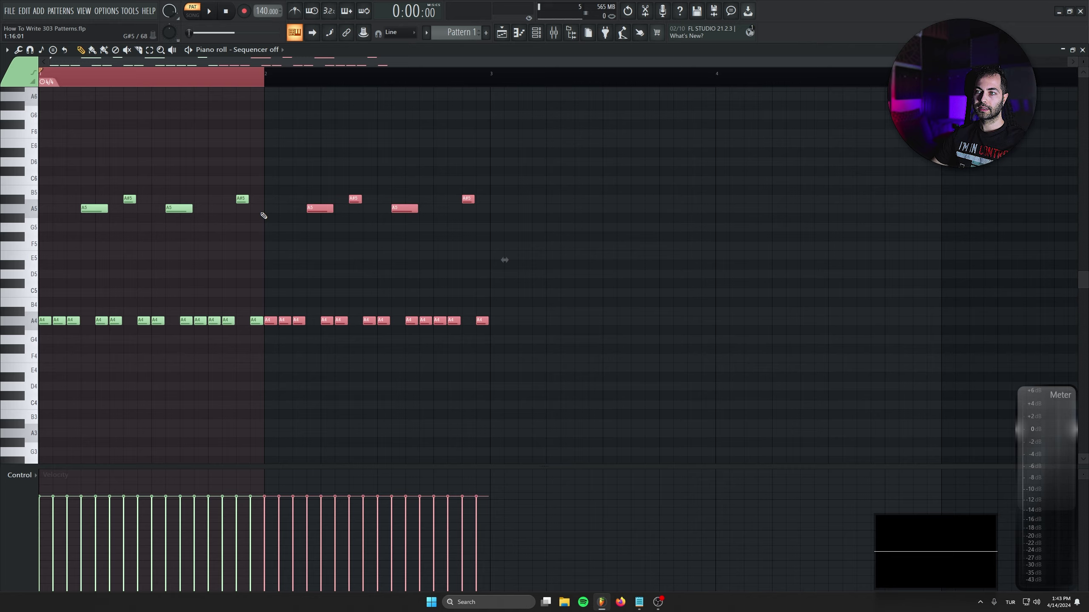
pyautogui.click(455, 77)
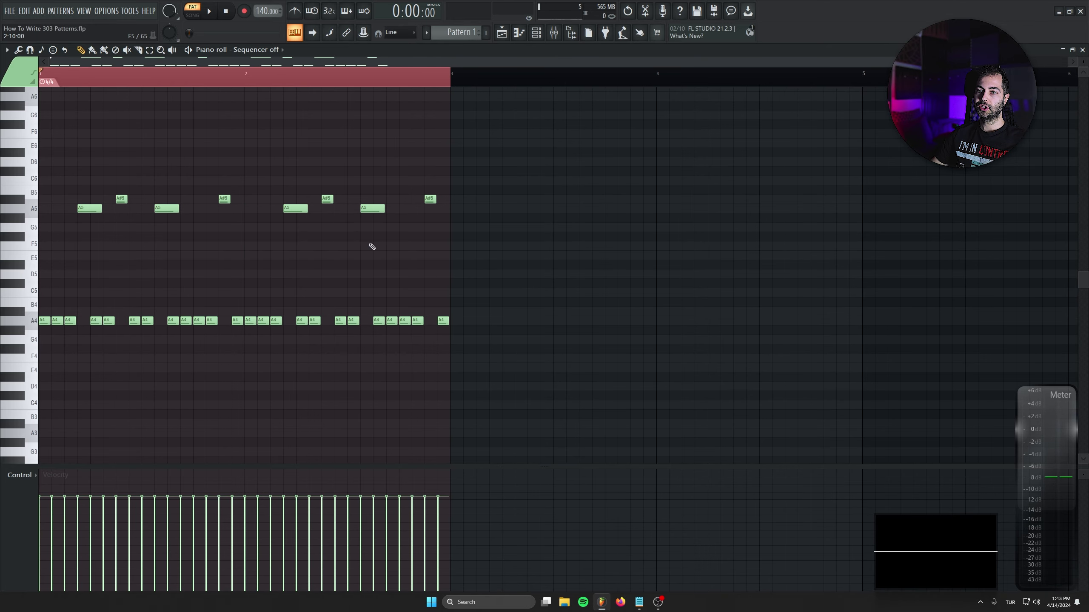
# Lower the last A#5 note of bar 2 to G5 while the two-bar loop plays.
pyautogui.press('space')
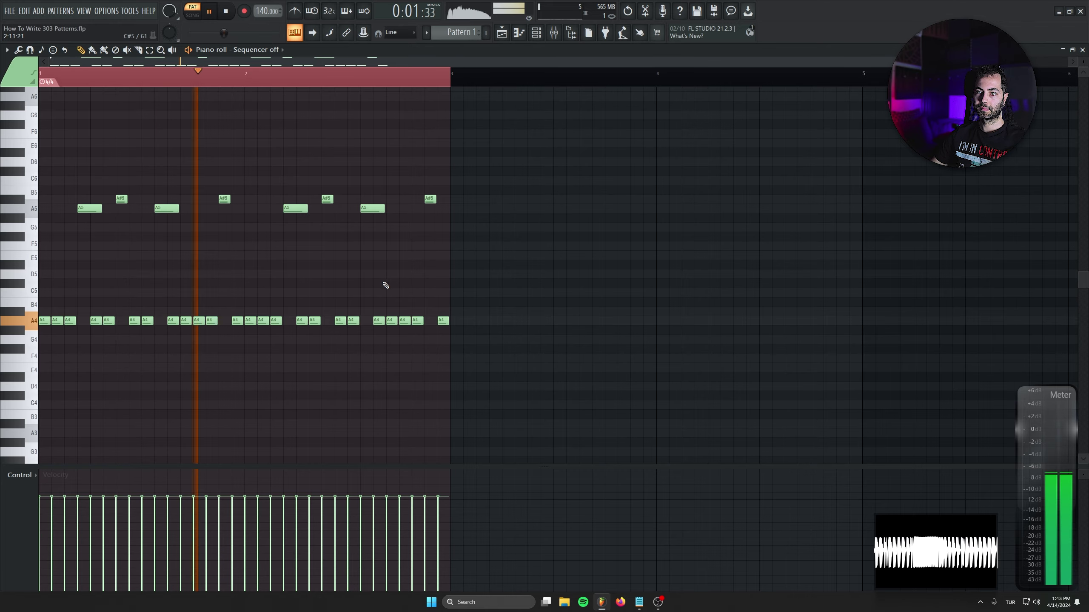
pyautogui.scroll(2, 428, 302)
pyautogui.scroll(2, 428, 303)
pyautogui.moveTo(450, 257); pyautogui.dragTo(453, 286)
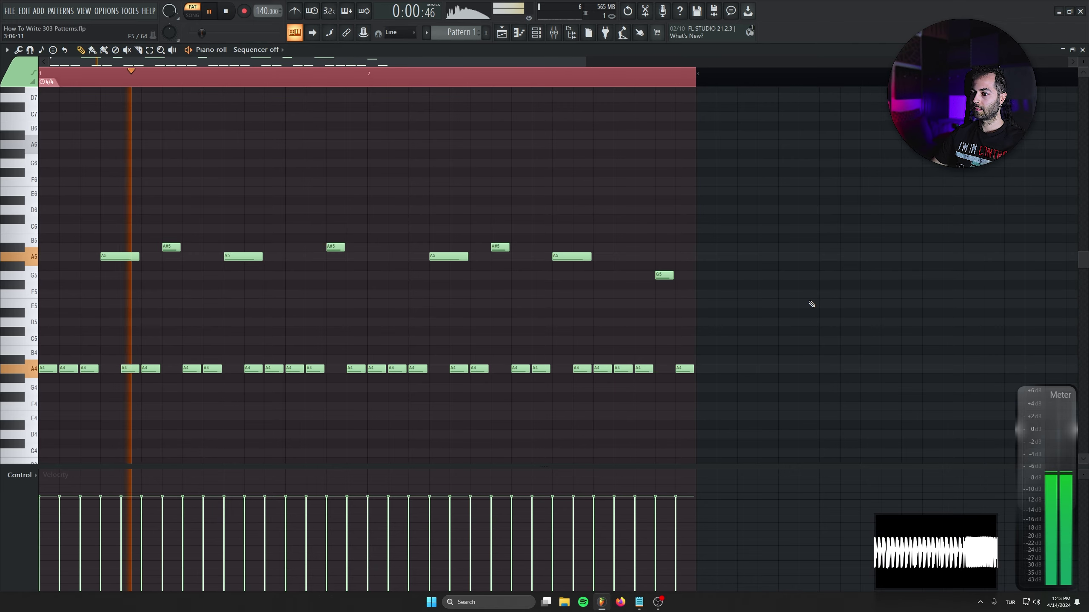
pyautogui.press('space')
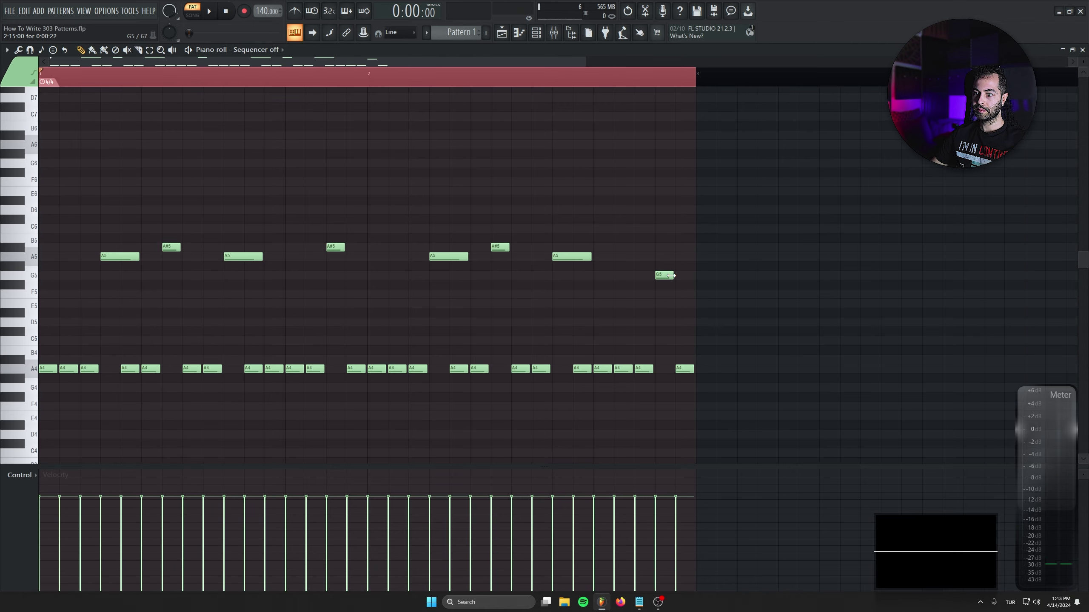
# Extend the G5 note at the end of bar 2 to two steps and replay the loop.
pyautogui.click(705, 275)
pyautogui.rightClick(705, 275)
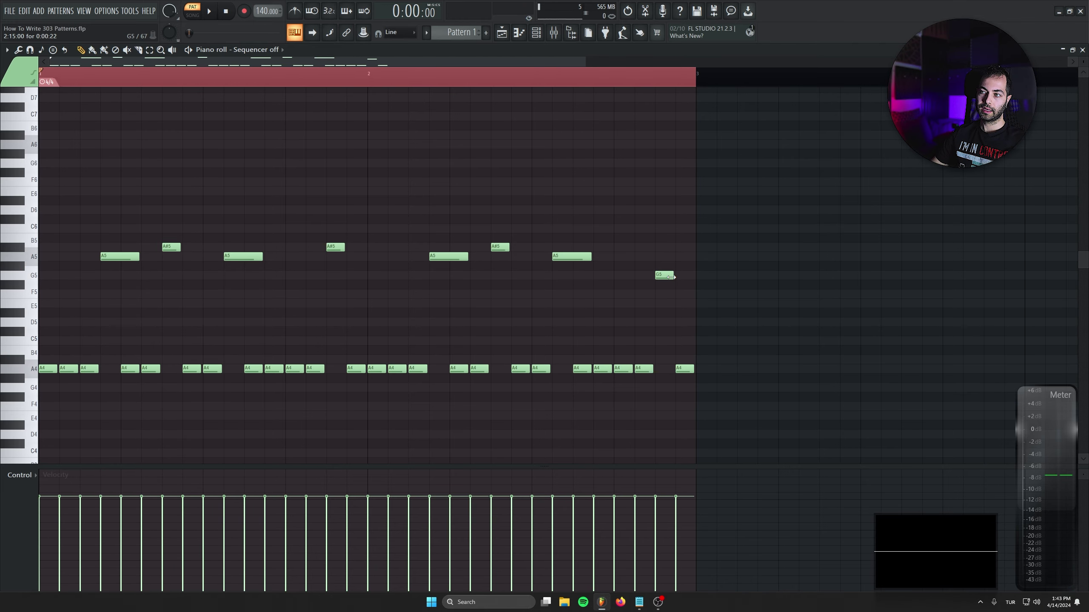
pyautogui.press('space')
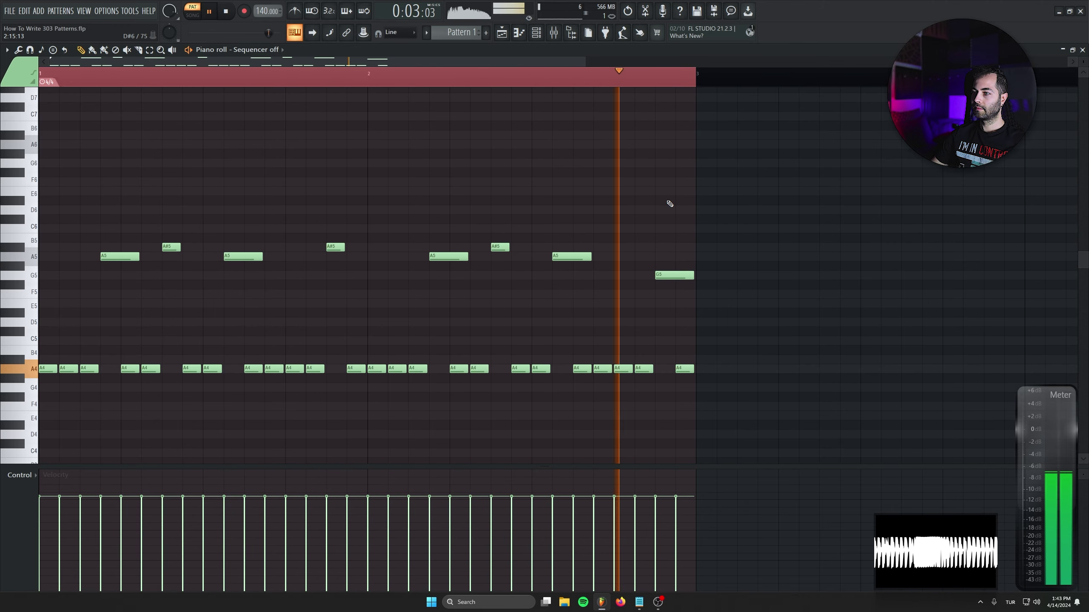
pyautogui.press('space')
# Duplicate the two-bar pattern into bars 3 and 4 and clear the loop selection.
pyautogui.moveTo(855, 140); pyautogui.dragTo(43, 437)
pyautogui.scroll(-3, 172, 417)
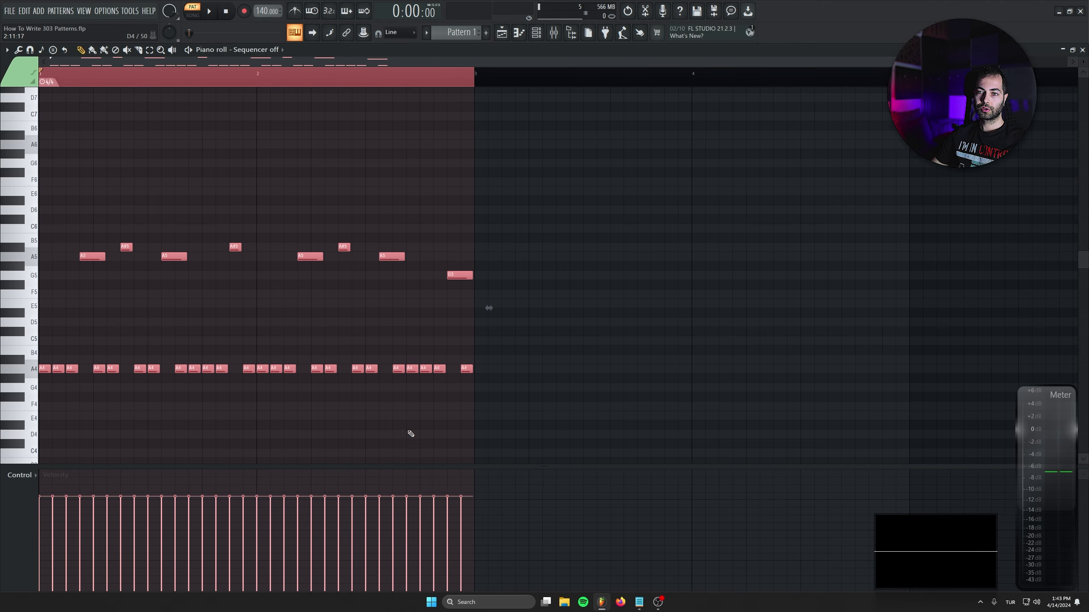
pyautogui.moveTo(49, 372); pyautogui.dragTo(462, 373)
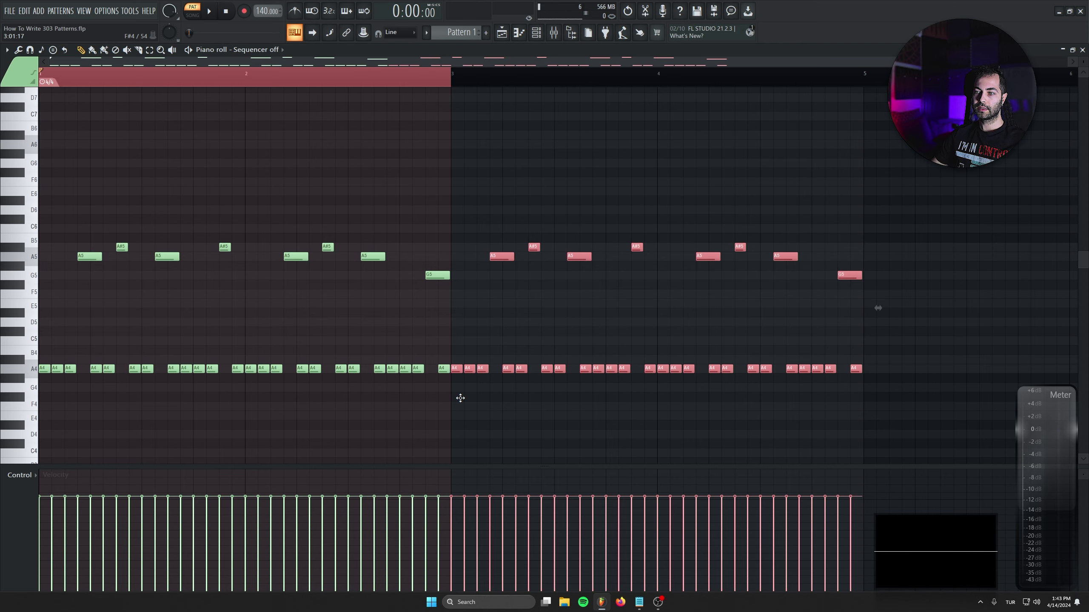
pyautogui.rightClick(863, 75)
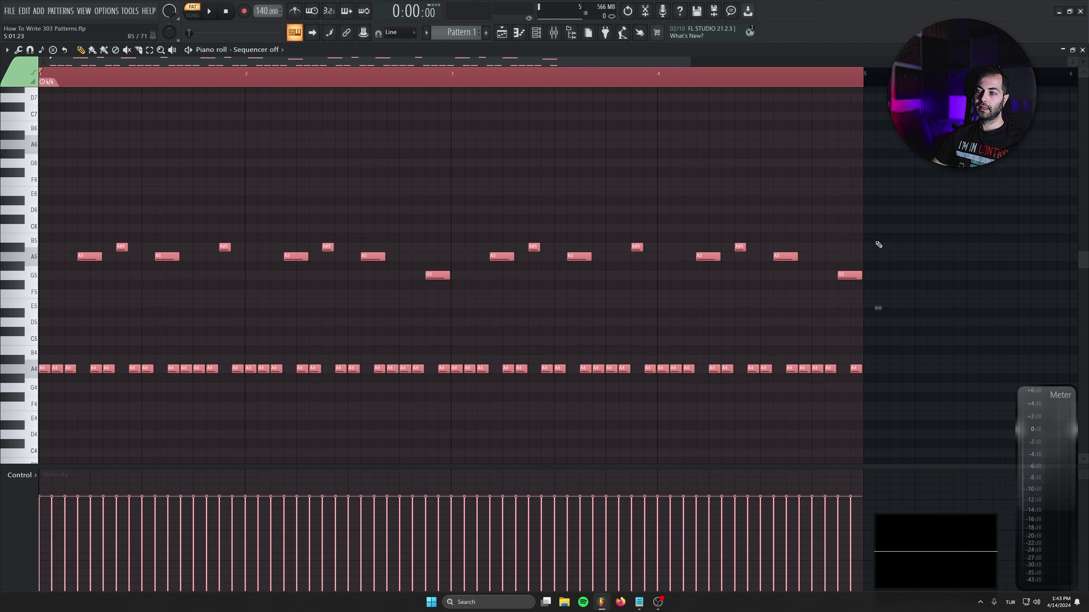
pyautogui.click(274, 76)
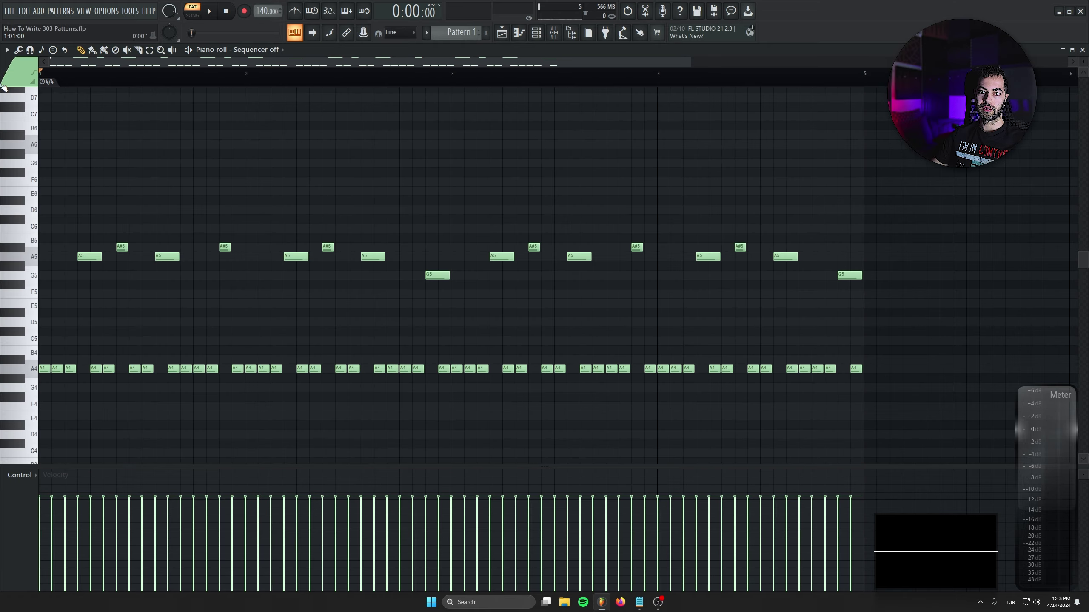
# Raise the G5 note at the end of bar 4 to C6 during playback.
pyautogui.press('space')
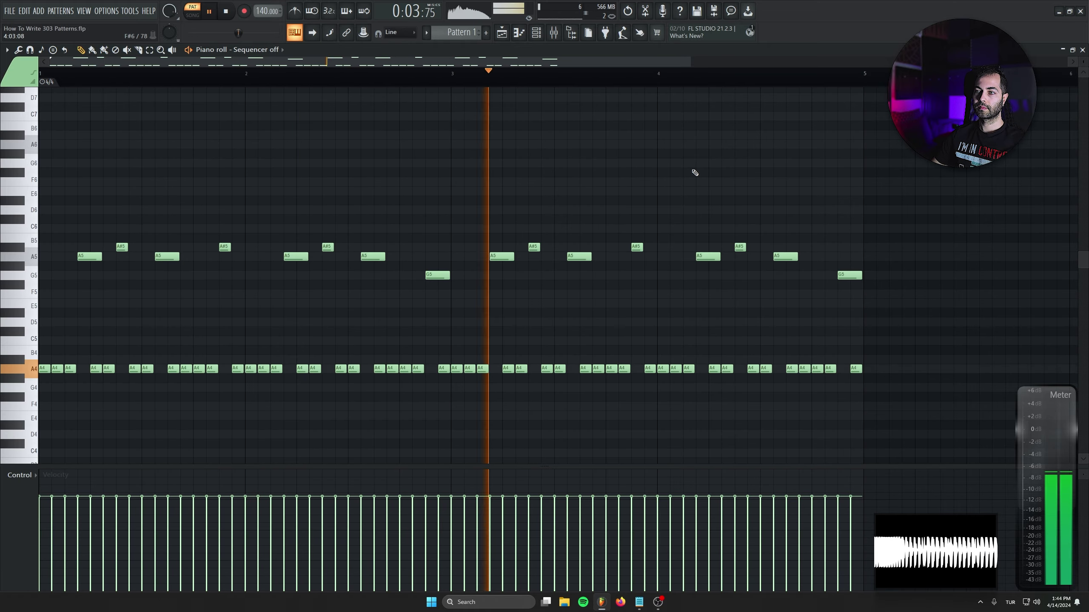
pyautogui.scroll(4, 751, 246)
pyautogui.moveTo(574, 275); pyautogui.dragTo(574, 231)
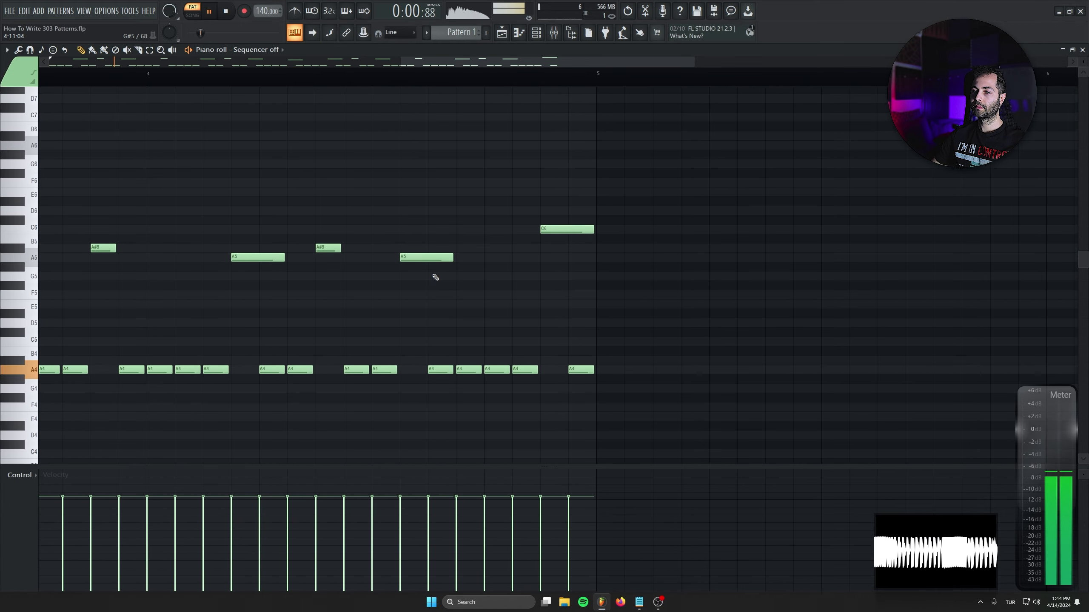
# Stop playback and select the time range of bar 1 in the pattern.
pyautogui.moveTo(435, 277); pyautogui.dragTo(608, 394)
pyautogui.scroll(-4, 608, 394)
pyautogui.press('space')
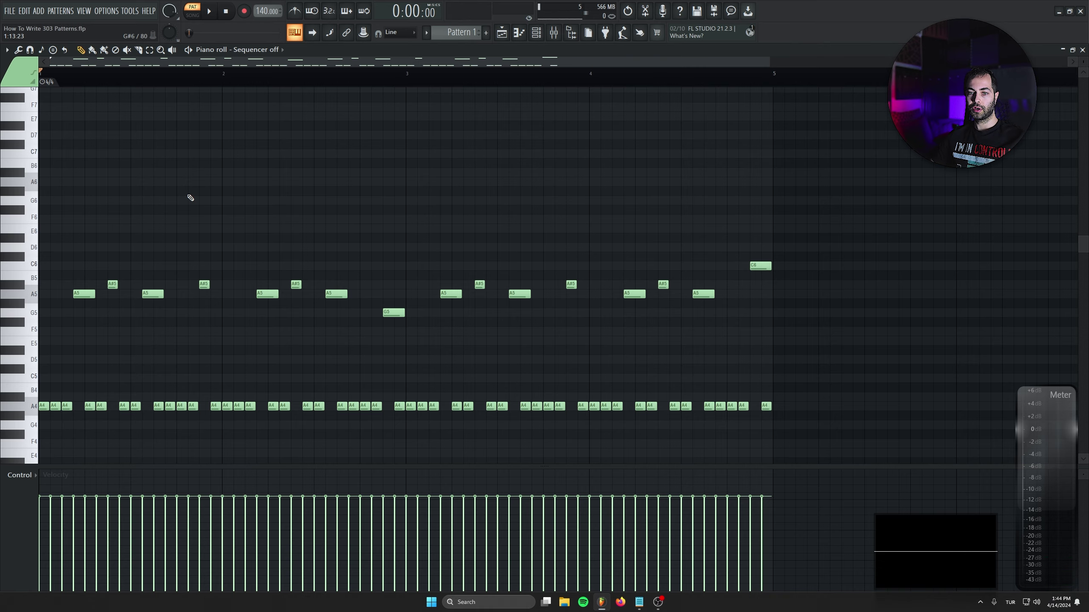
pyautogui.scroll(4, 115, 355)
pyautogui.moveTo(117, 357); pyautogui.dragTo(274, 275)
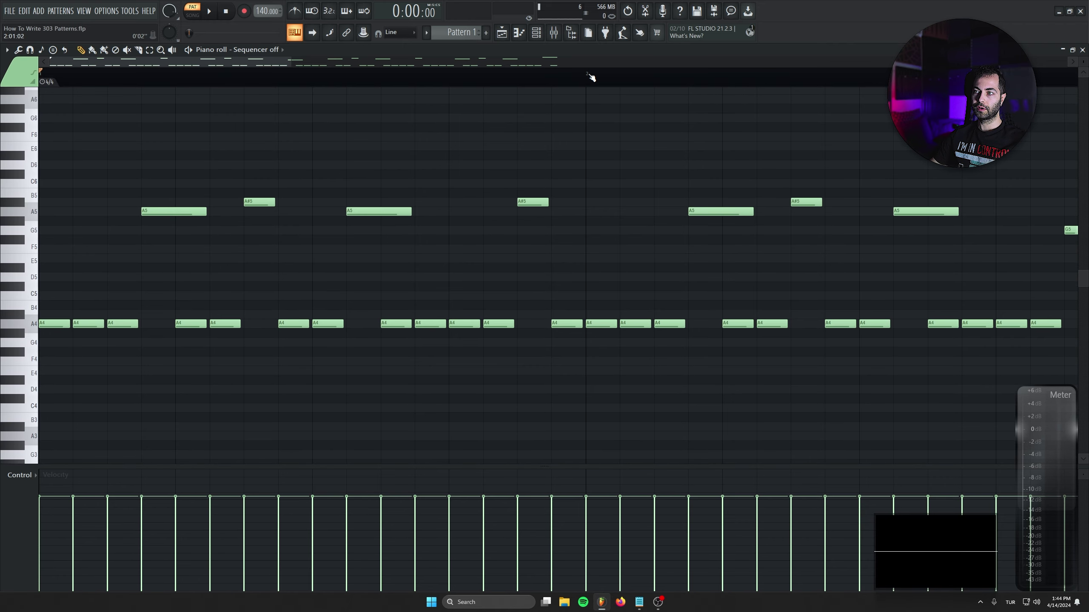
pyautogui.moveTo(590, 75); pyautogui.dragTo(1, 93)
pyautogui.scroll(6, 406, 234)
pyautogui.scroll(-3, 326, 353)
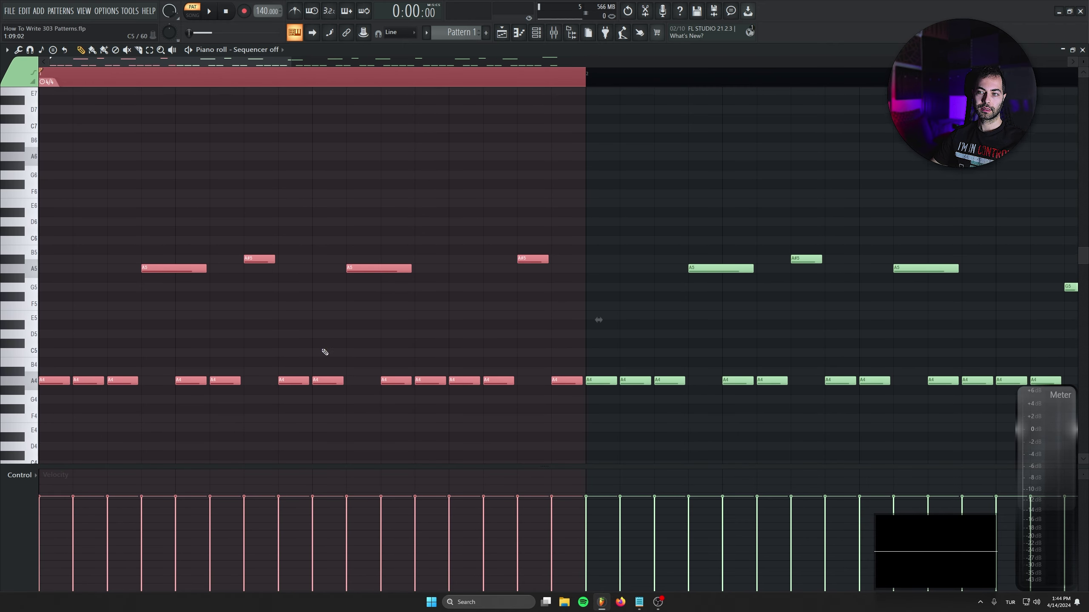
# Examine how bar 1 is built by selecting its short groups of notes one after another.
pyautogui.moveTo(170, 178); pyautogui.dragTo(12, 415)
pyautogui.moveTo(303, 178); pyautogui.dragTo(191, 435)
pyautogui.moveTo(441, 189); pyautogui.dragTo(316, 403)
pyautogui.moveTo(576, 189); pyautogui.dragTo(451, 441)
pyautogui.moveTo(172, 151); pyautogui.dragTo(32, 434)
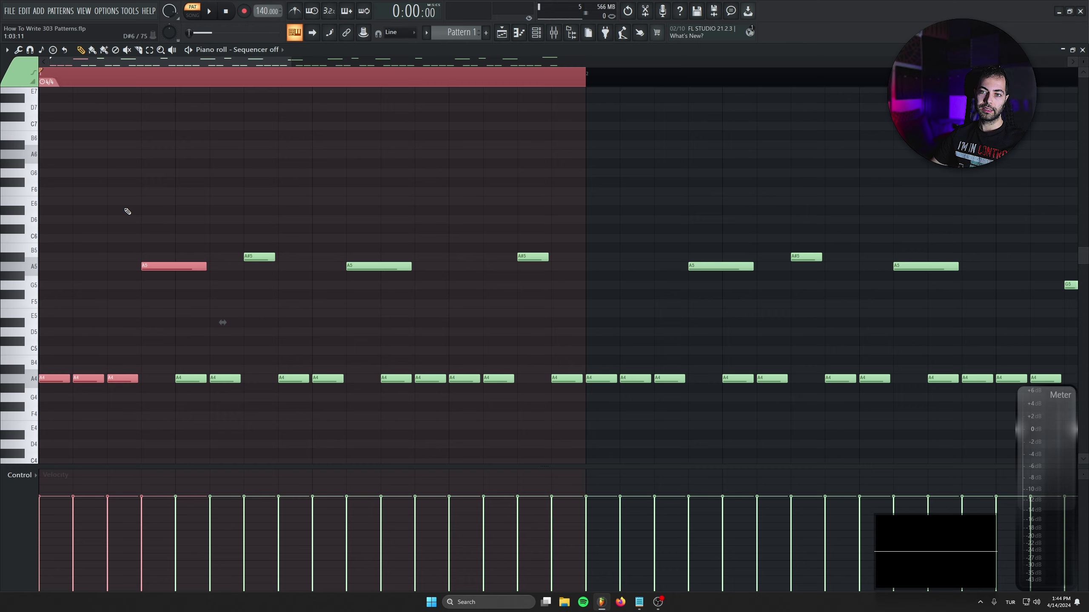
pyautogui.moveTo(320, 176); pyautogui.dragTo(438, 459)
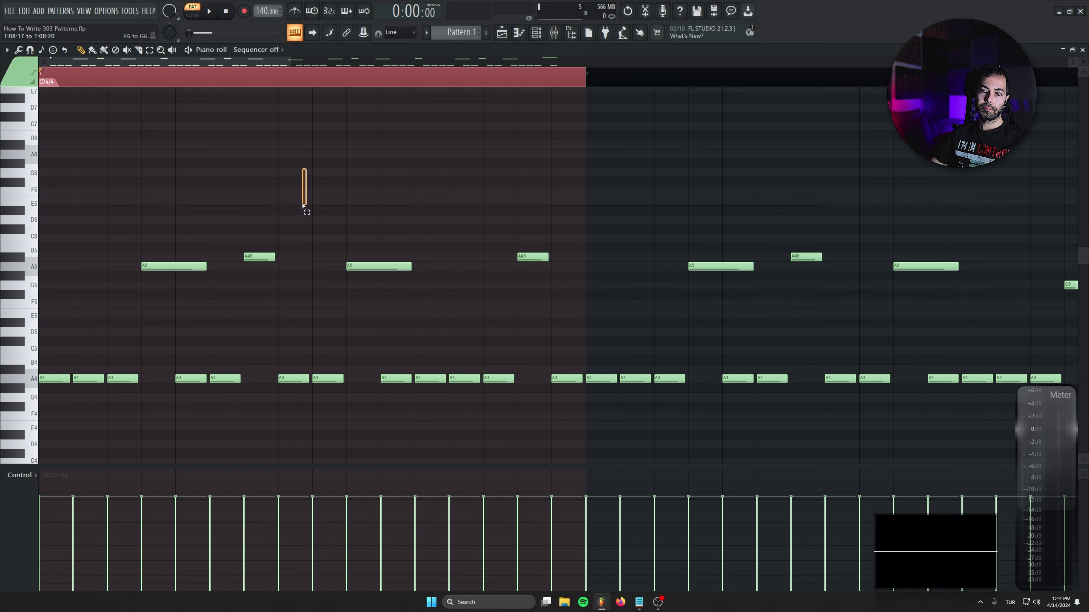
pyautogui.moveTo(303, 205); pyautogui.dragTo(187, 458)
pyautogui.moveTo(463, 140); pyautogui.dragTo(571, 466)
pyautogui.scroll(-3, 386, 425)
pyautogui.scroll(-1, 375, 422)
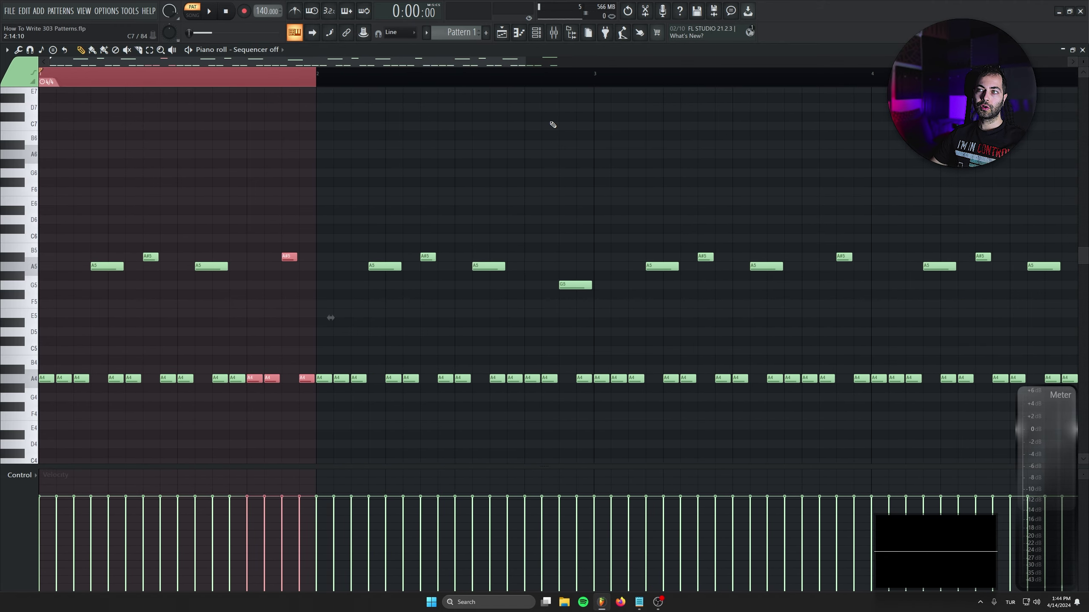
# Set the loop region to all four bars of the pattern and deselect the notes.
pyautogui.scroll(-4, 494, 214)
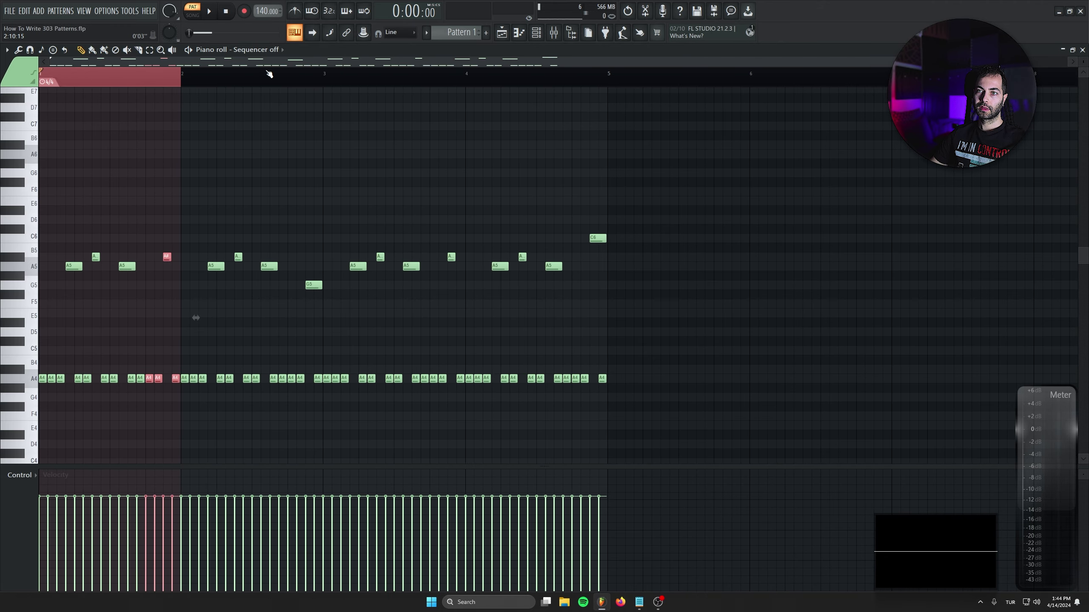
pyautogui.rightClick(435, 80)
pyautogui.keyDown('ctrl'); pyautogui.keyDown('shift'); pyautogui.click(609, 79); pyautogui.keyUp('shift'); pyautogui.keyUp('ctrl')
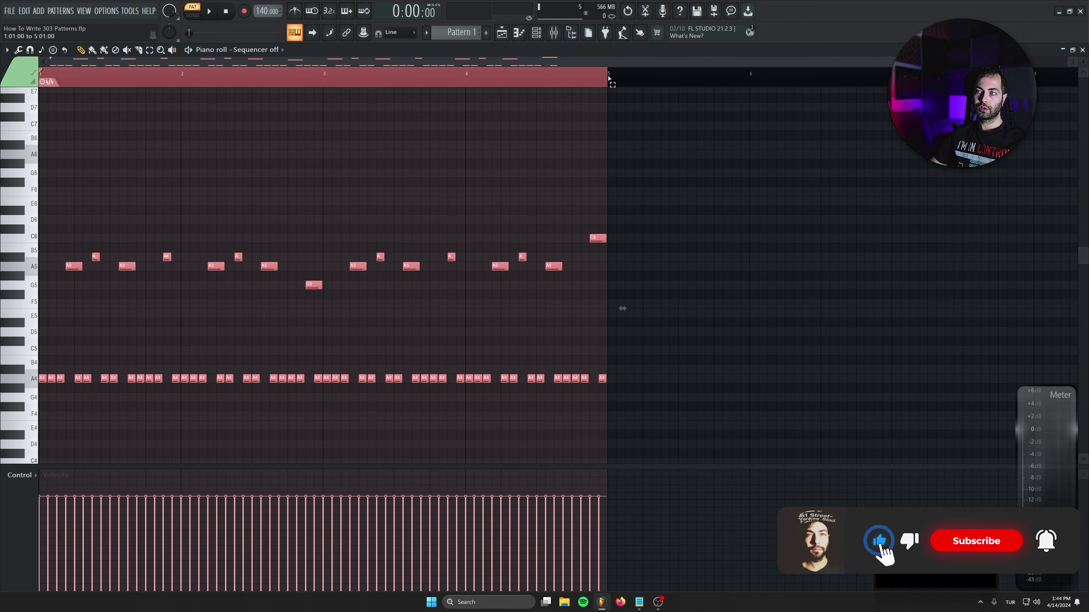
pyautogui.click(673, 248)
pyautogui.rightClick(674, 249)
pyautogui.scroll(1, 533, 301)
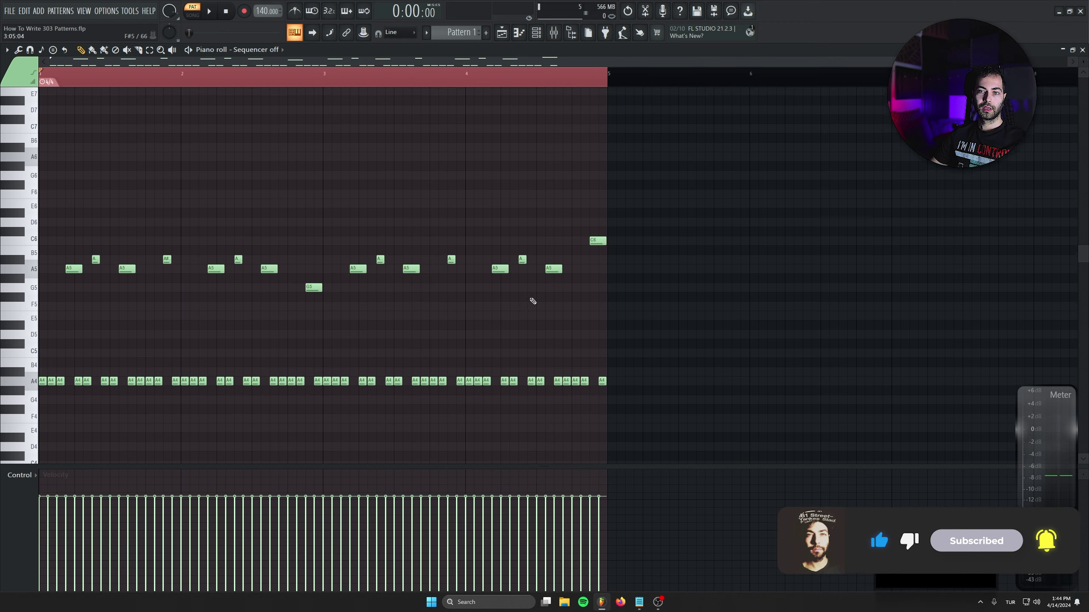
# Compare bars 1 and 3 with bars 2 and 4 by selecting each bar's notes in turn.
pyautogui.moveTo(151, 267); pyautogui.dragTo(2, 464)
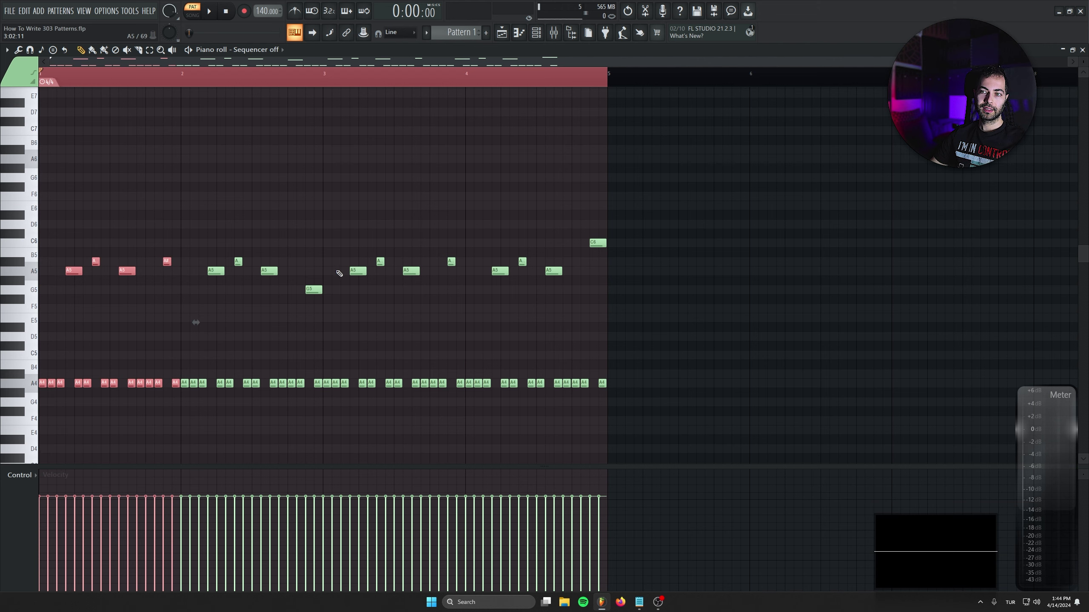
pyautogui.moveTo(327, 144); pyautogui.dragTo(460, 472)
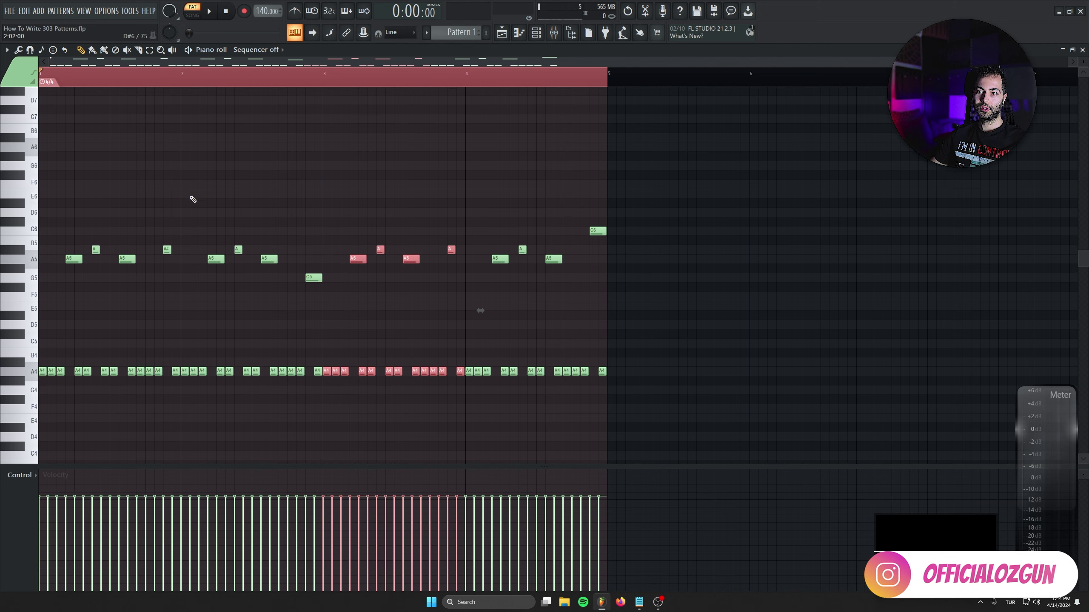
pyautogui.moveTo(186, 124); pyautogui.dragTo(323, 471)
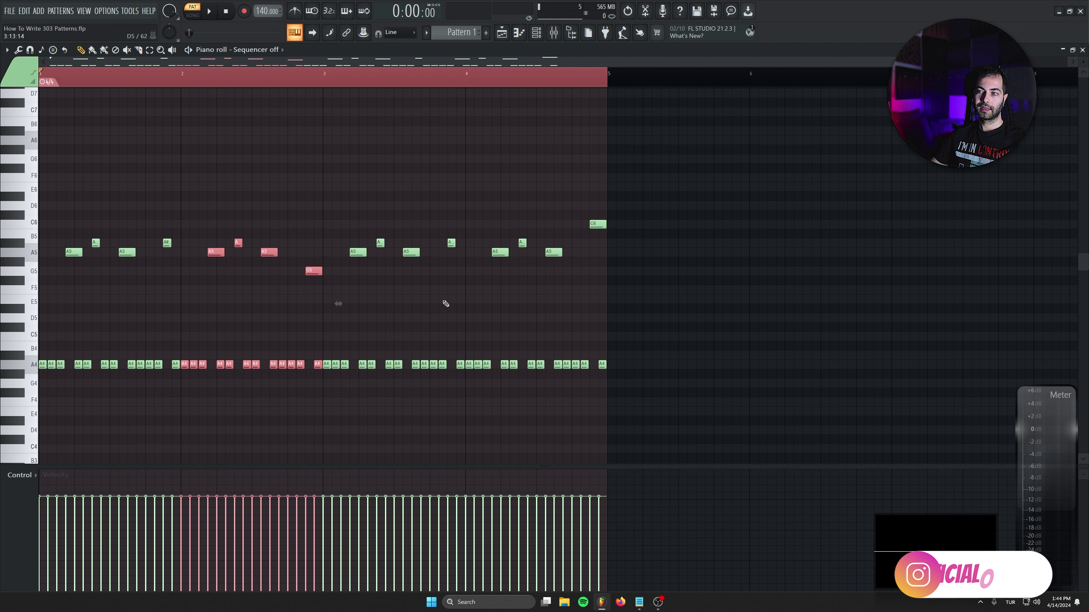
pyautogui.moveTo(467, 99); pyautogui.dragTo(611, 471)
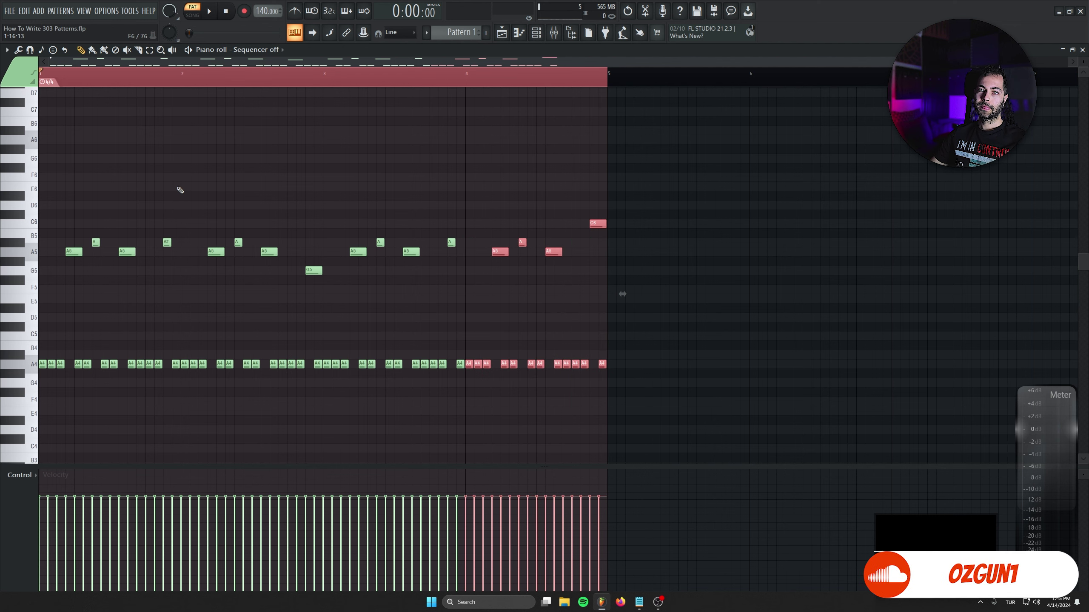
pyautogui.moveTo(188, 109); pyautogui.dragTo(26, 429)
pyautogui.moveTo(326, 102); pyautogui.dragTo(457, 468)
pyautogui.moveTo(184, 97); pyautogui.dragTo(320, 407)
pyautogui.moveTo(644, 117)
pyautogui.mouseDown()
pyautogui.moveTo(553, 321)
pyautogui.moveTo(470, 425)
pyautogui.mouseUp()
# Examine the one-beat sections of bar 1 by selecting their time ranges one at a time.
pyautogui.scroll(3, 393, 397)
pyautogui.keyDown('ctrl'); pyautogui.scroll(5, 471, 386); pyautogui.keyUp('ctrl')
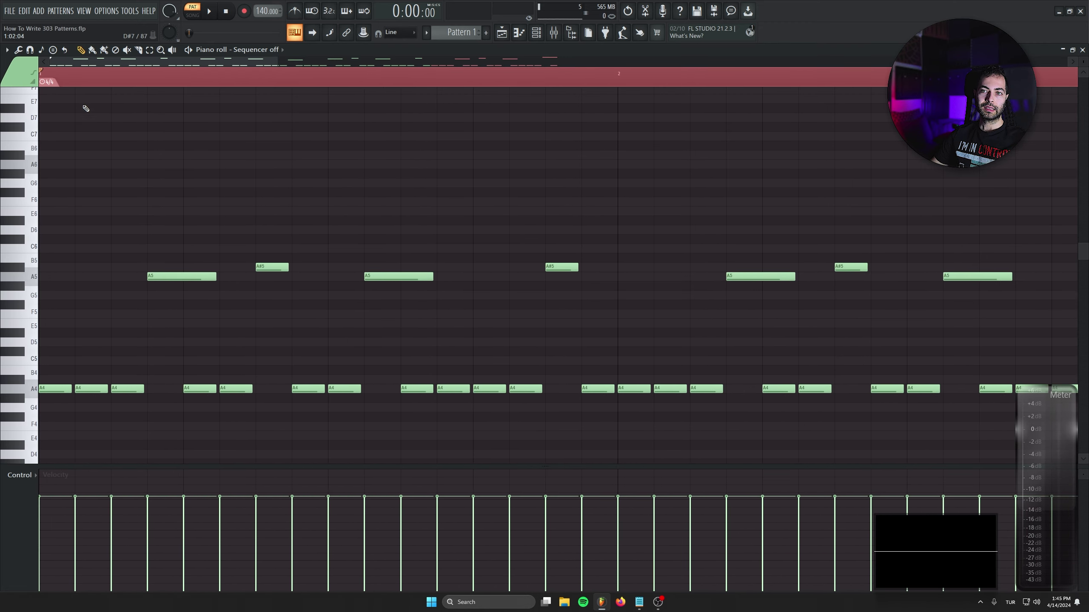
pyautogui.moveTo(183, 75); pyautogui.dragTo(2, 75)
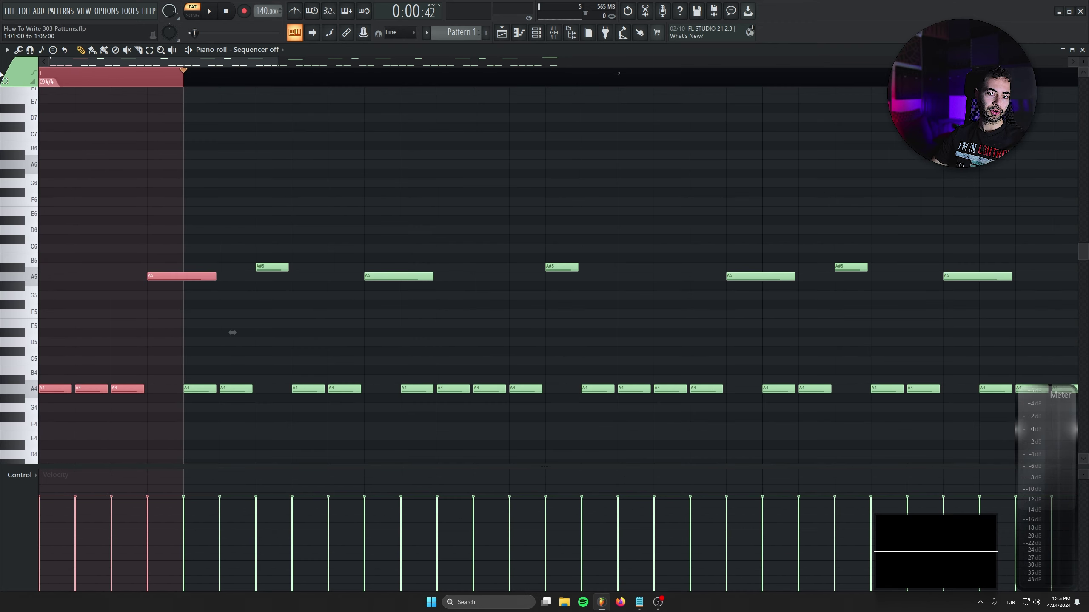
pyautogui.moveTo(328, 73); pyautogui.dragTo(463, 82)
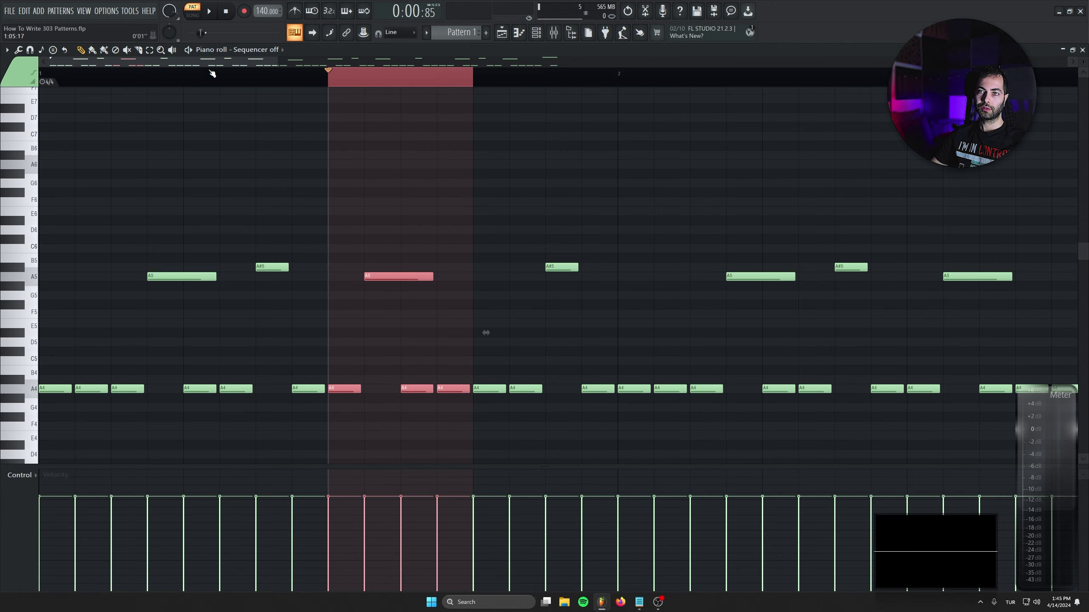
pyautogui.moveTo(211, 74); pyautogui.dragTo(319, 79)
pyautogui.moveTo(480, 86); pyautogui.dragTo(604, 81)
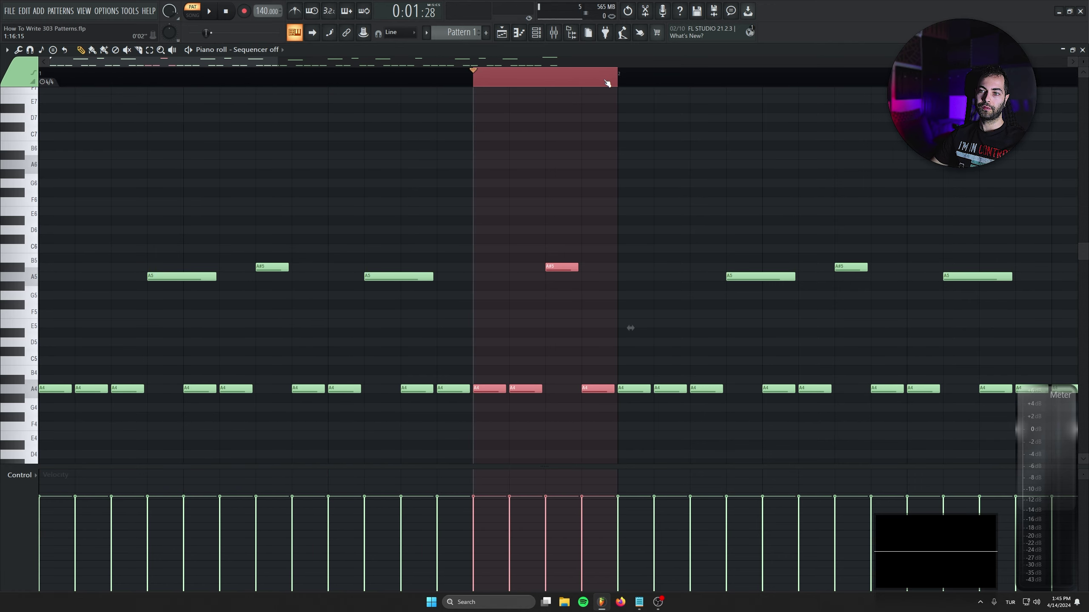
# Restore the loop region over bars 1 to 4 and clear the note selection.
pyautogui.scroll(-4, 500, 323)
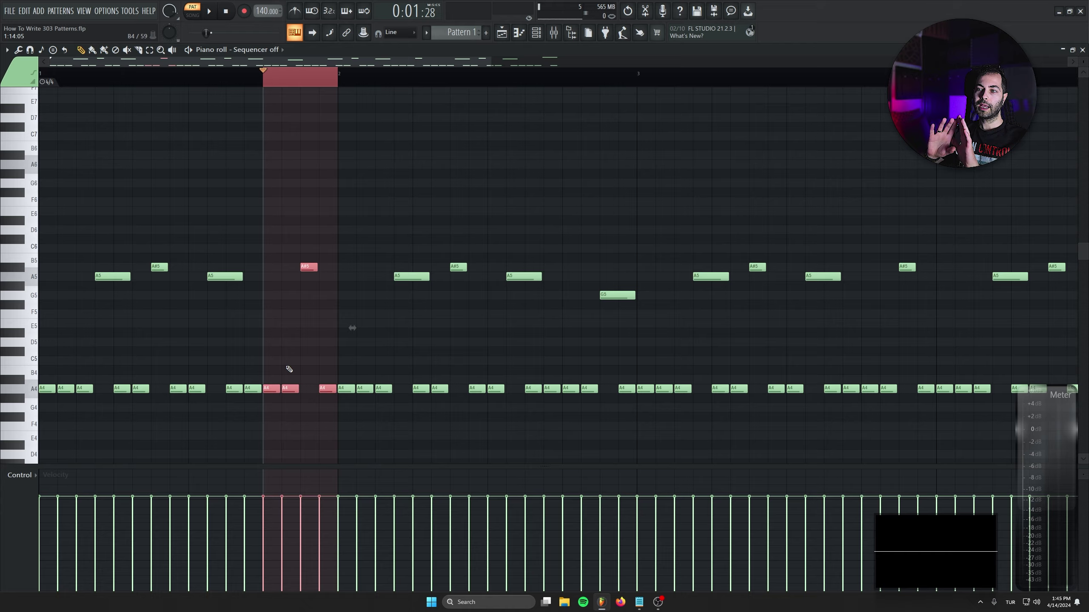
pyautogui.scroll(-5, 289, 369)
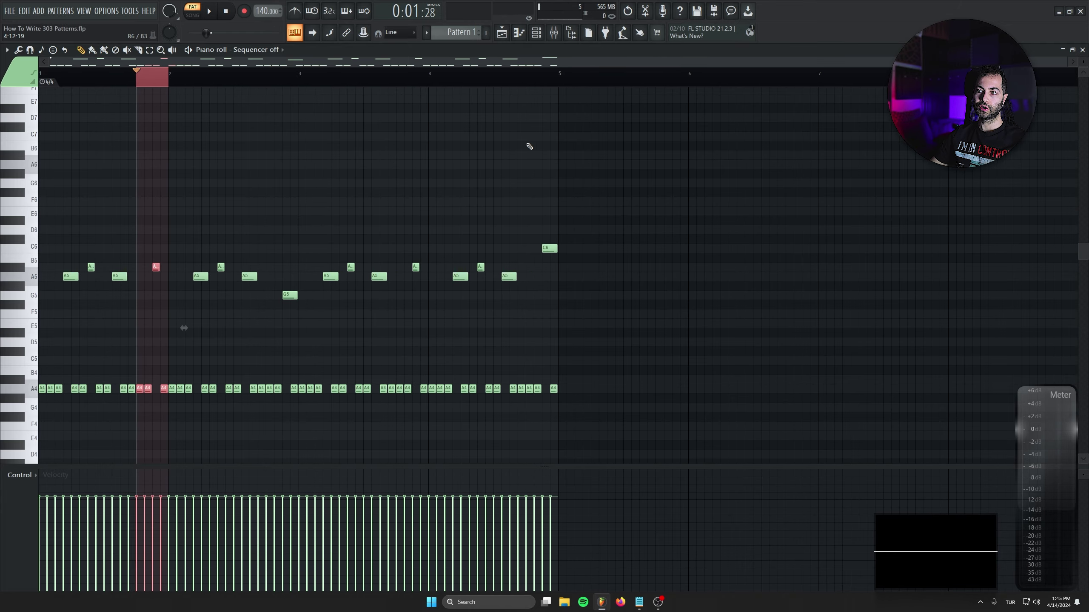
pyautogui.moveTo(557, 73); pyautogui.dragTo(541, 73)
pyautogui.moveTo(129, 81); pyautogui.dragTo(496, 89)
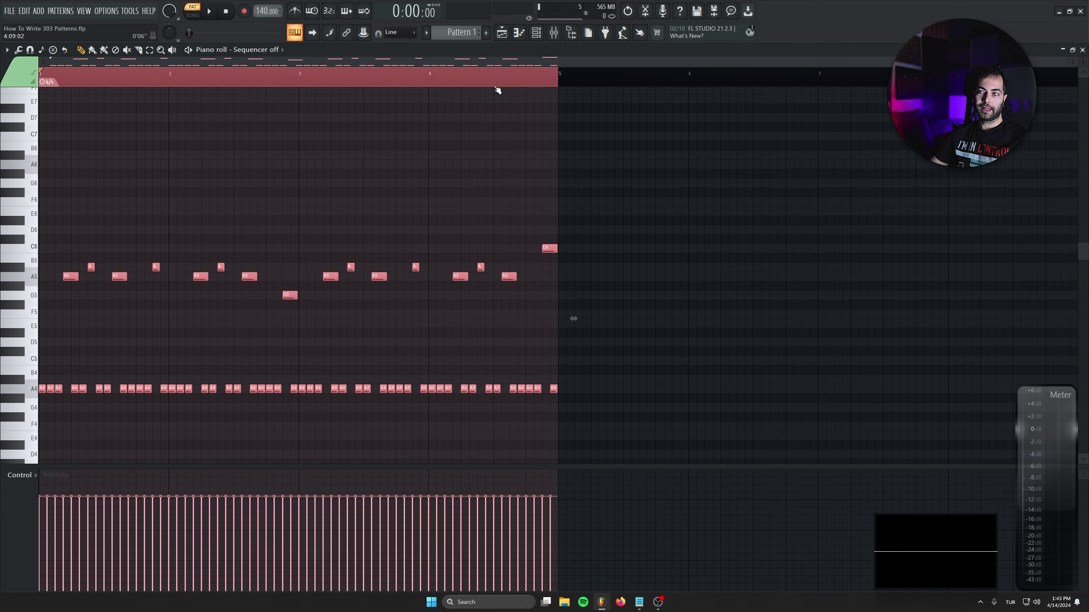
pyautogui.click(676, 173)
pyautogui.rightClick(679, 172)
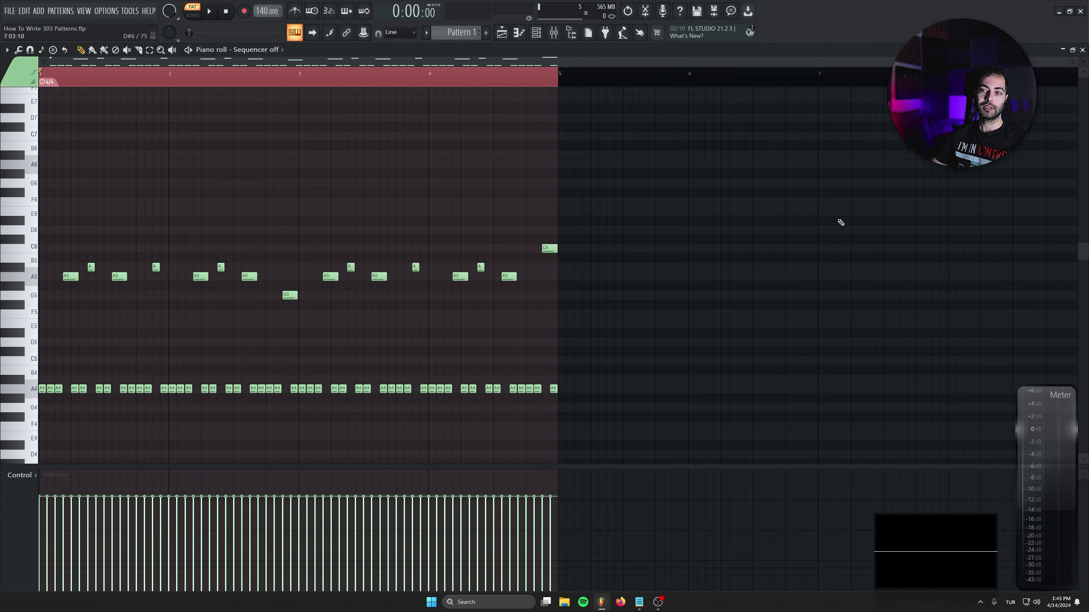
# Listen to the four-bar loop, bring up the Channel rack and stop playback.
pyautogui.press('space')
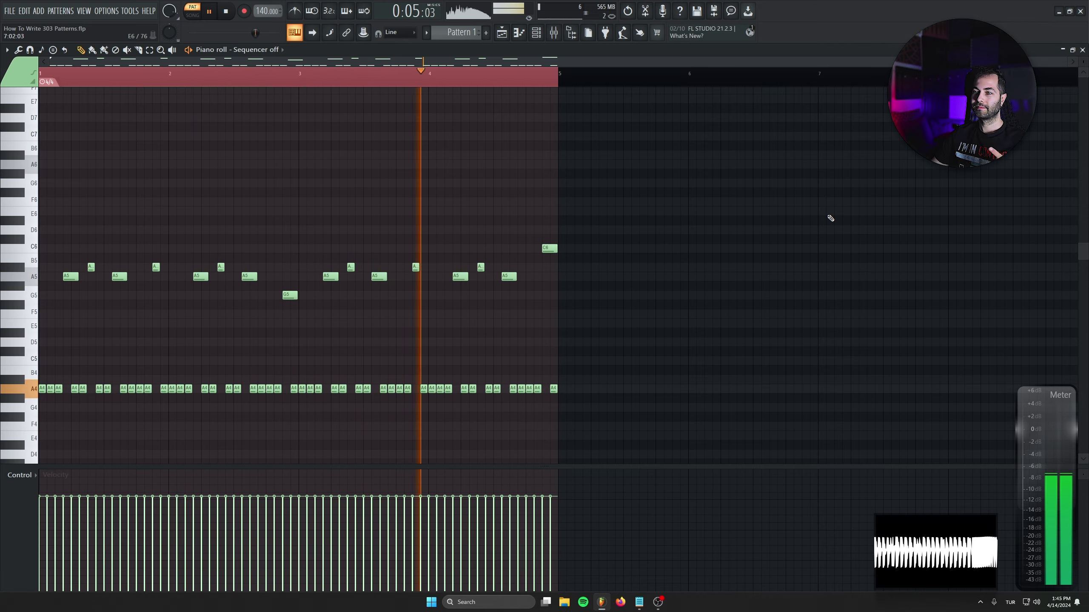
pyautogui.click(536, 34)
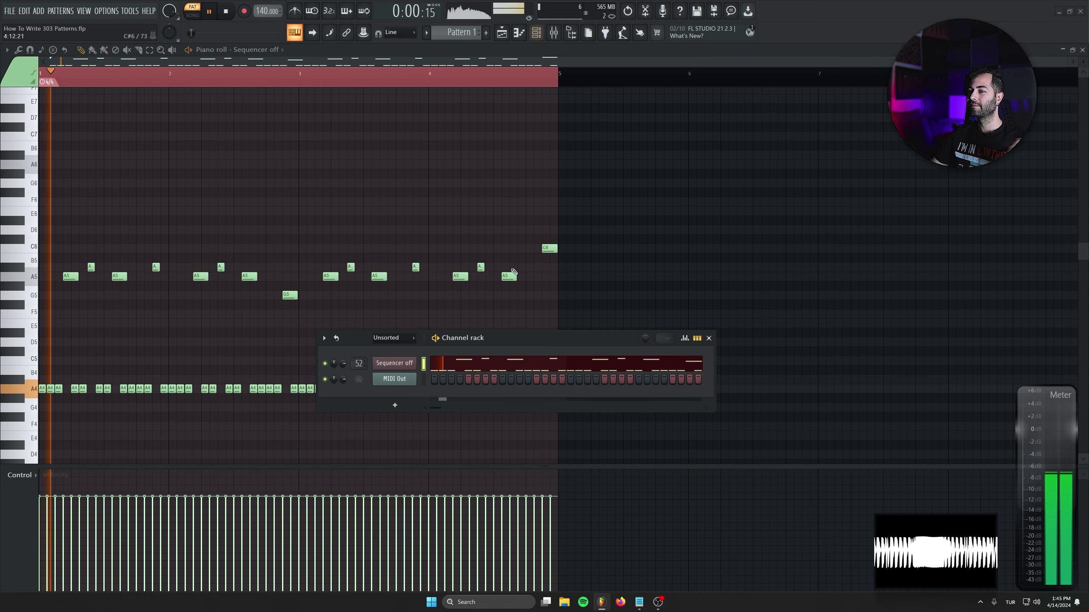
pyautogui.click(389, 371)
pyautogui.click(392, 371)
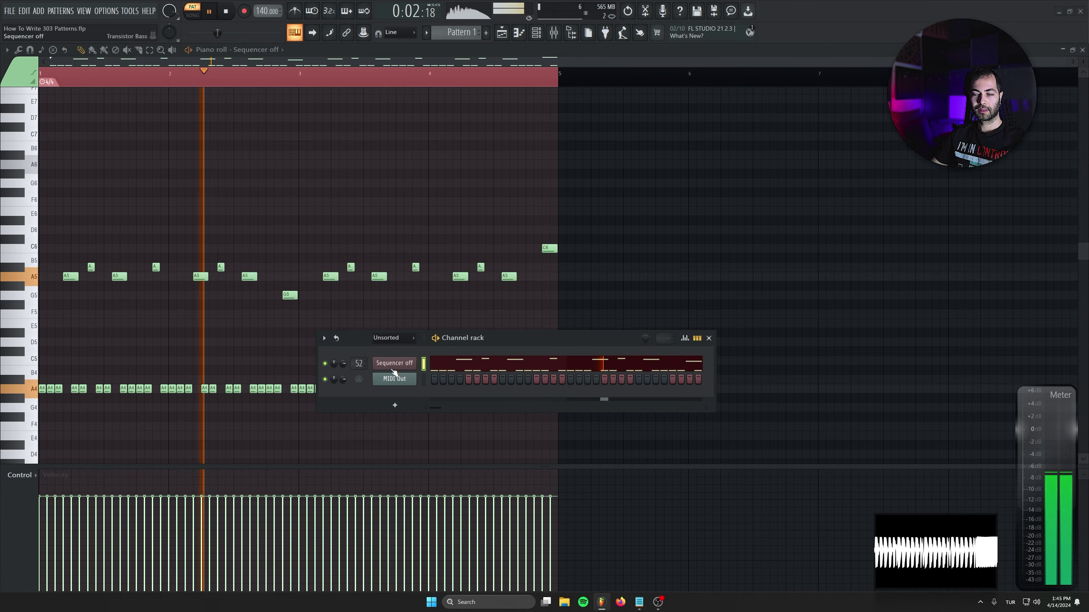
pyautogui.press('space')
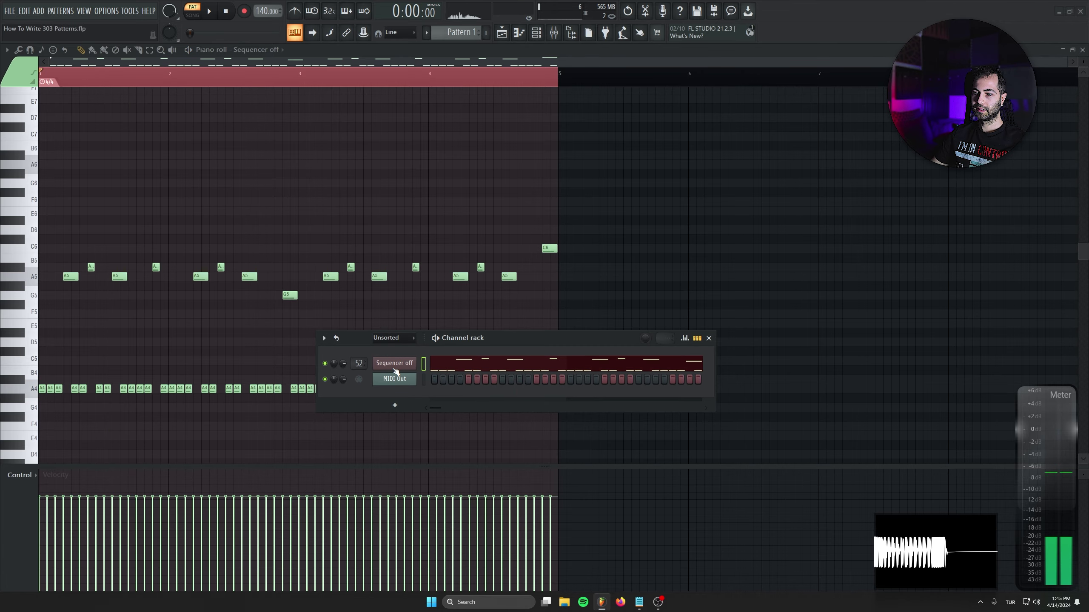
# Close the piano roll and examine the Pattern 1 clips with the drum tracks in the playlist.
pyautogui.click(1084, 48)
pyautogui.moveTo(313, 139); pyautogui.dragTo(299, 140)
pyautogui.click(393, 142)
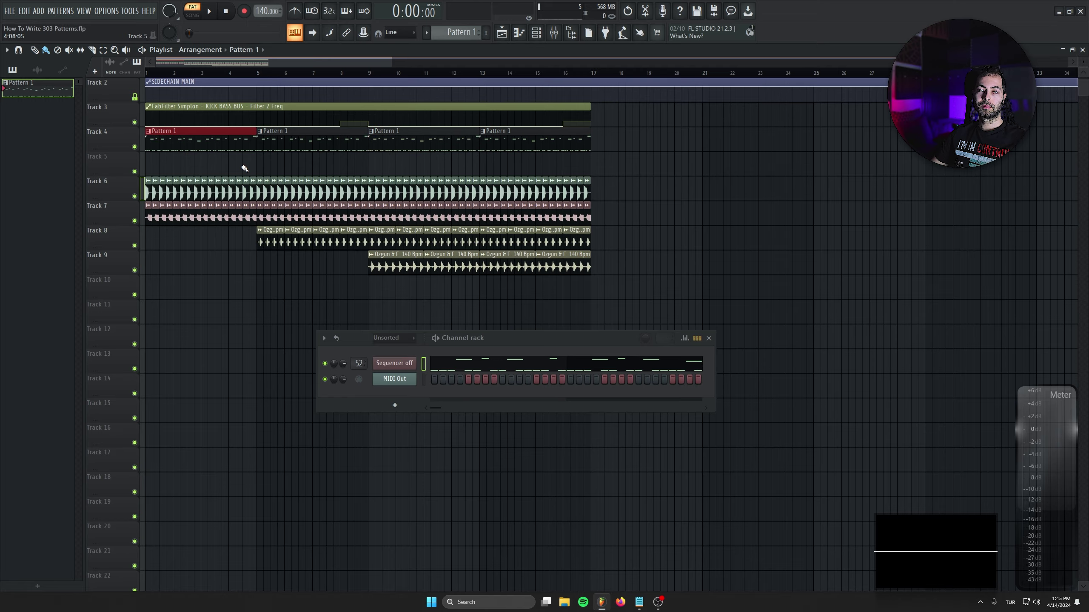
pyautogui.moveTo(252, 168); pyautogui.dragTo(144, 137)
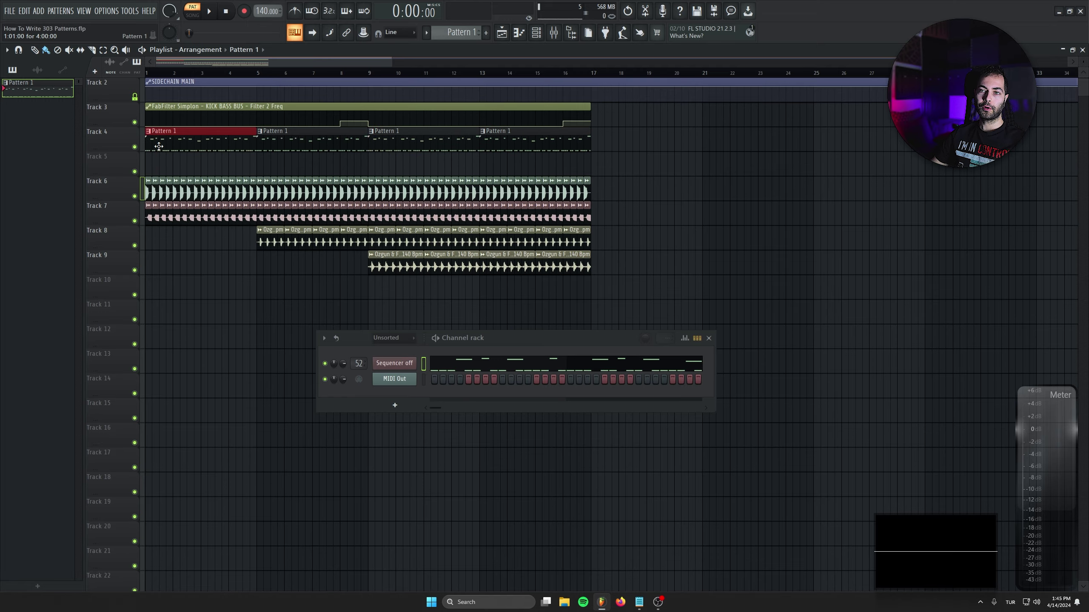
pyautogui.scroll(5, 118, 241)
pyautogui.scroll(2, 195, 244)
pyautogui.scroll(3, 312, 162)
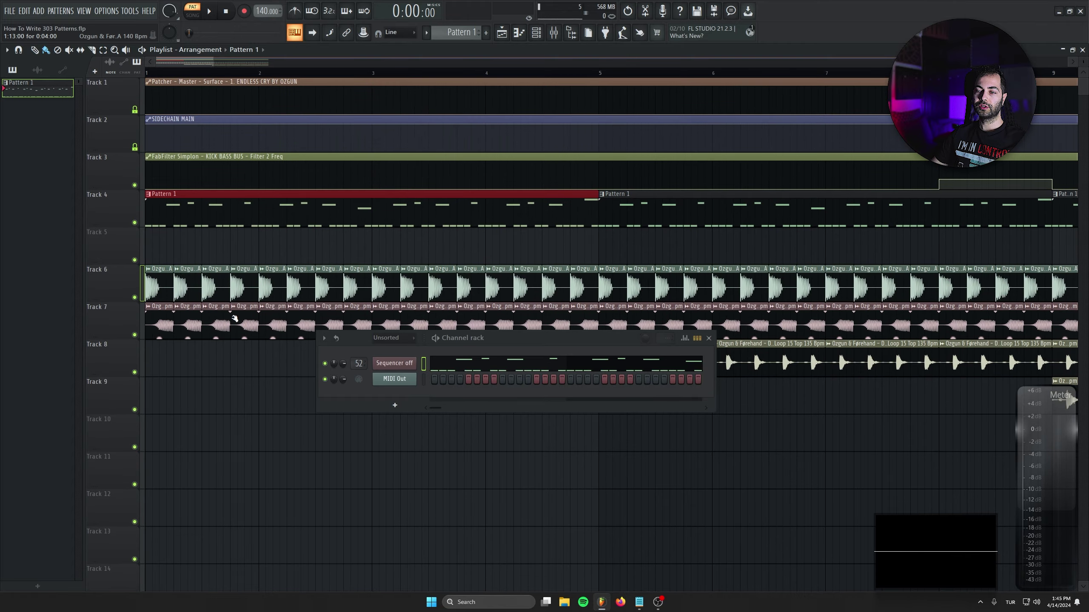
pyautogui.scroll(-5, 234, 318)
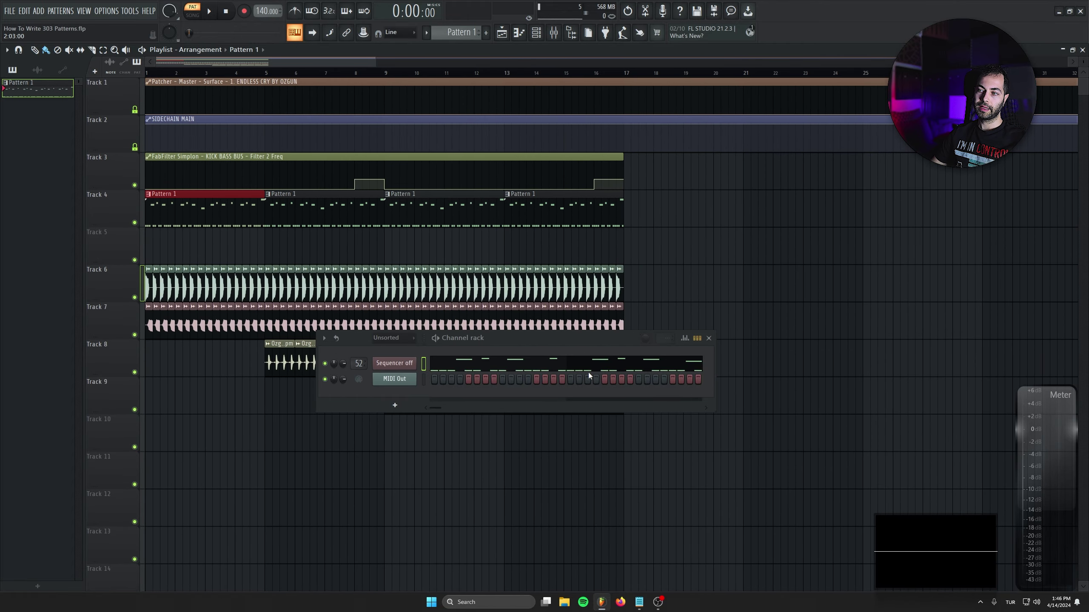
# Inspect the 303 mixer track's effects: FabFilter Pro-Q 3, OTT, Patcher and Kickstart 2.
pyautogui.doubleClick(358, 363)
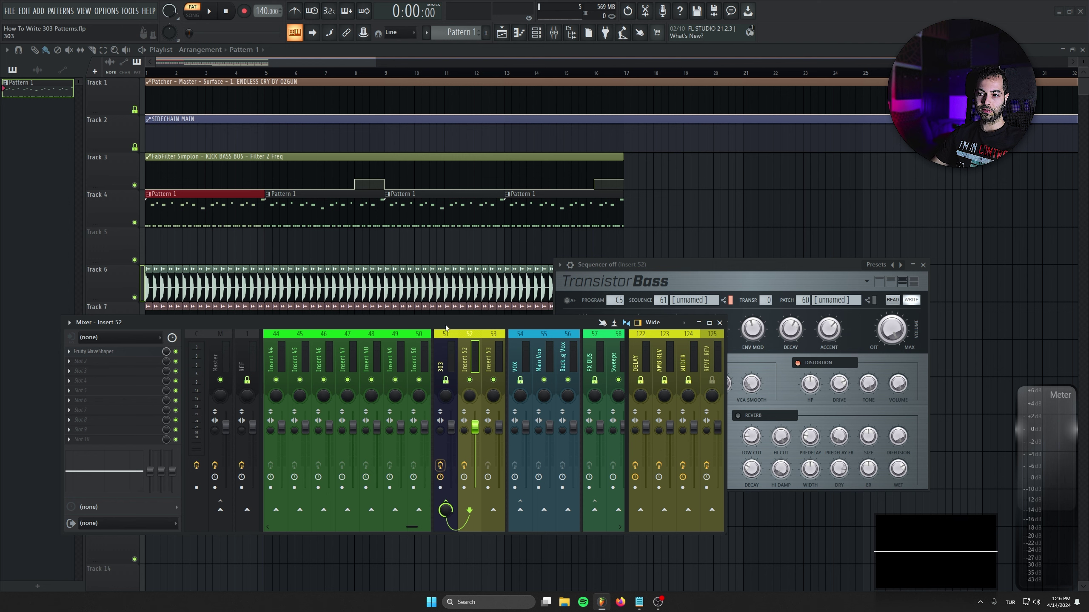
pyautogui.click(111, 351)
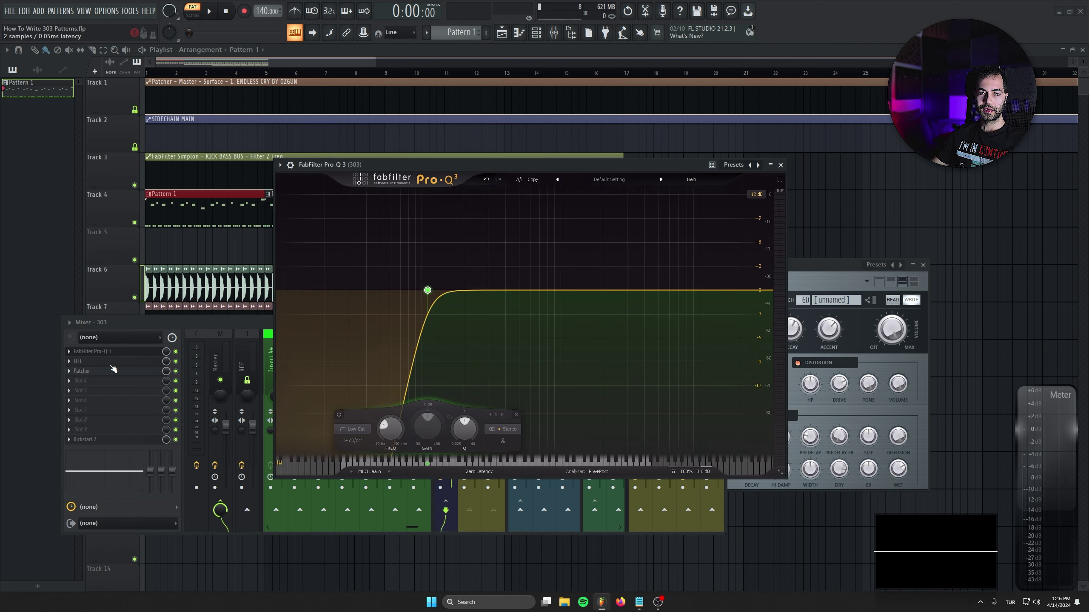
pyautogui.click(111, 362)
pyautogui.click(110, 372)
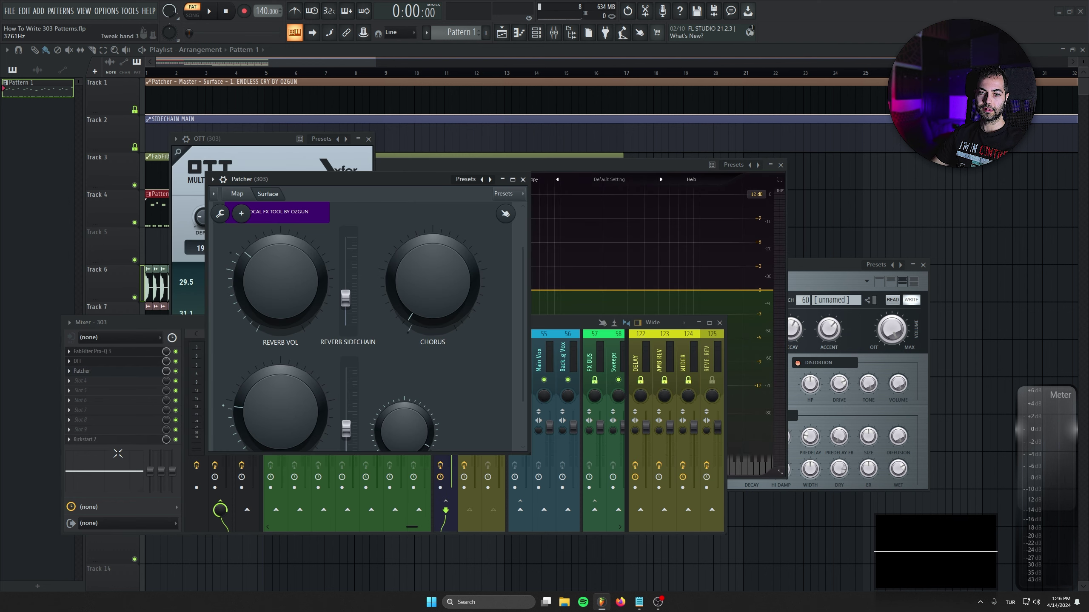
pyautogui.click(112, 440)
pyautogui.click(449, 208)
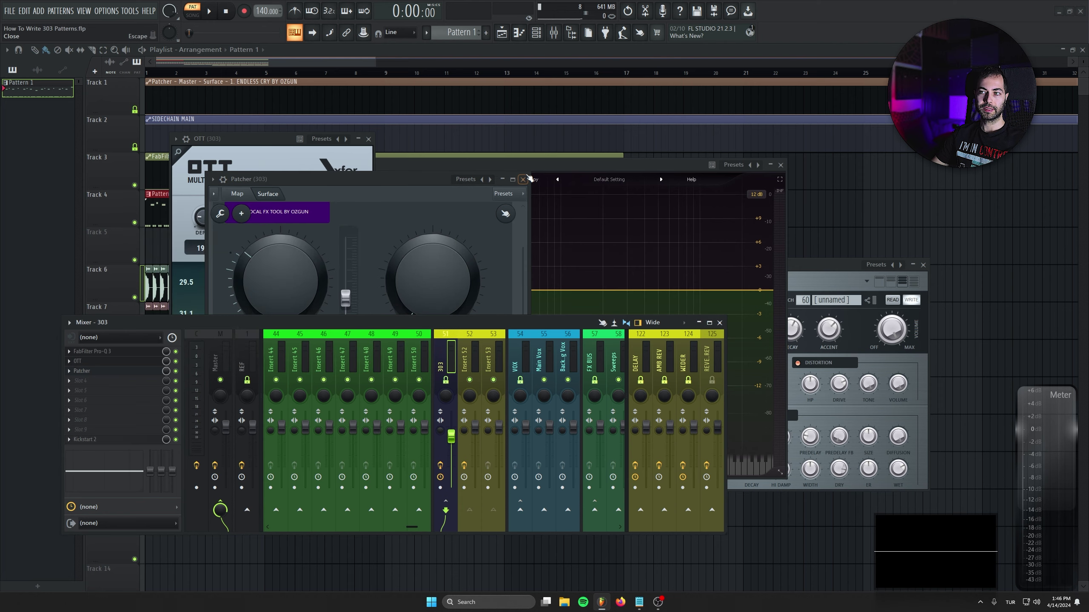
# Close the effect windows and the mixer, and play the full arrangement in song mode.
pyautogui.click(524, 180)
pyautogui.click(369, 139)
pyautogui.press('space')
pyautogui.click(781, 165)
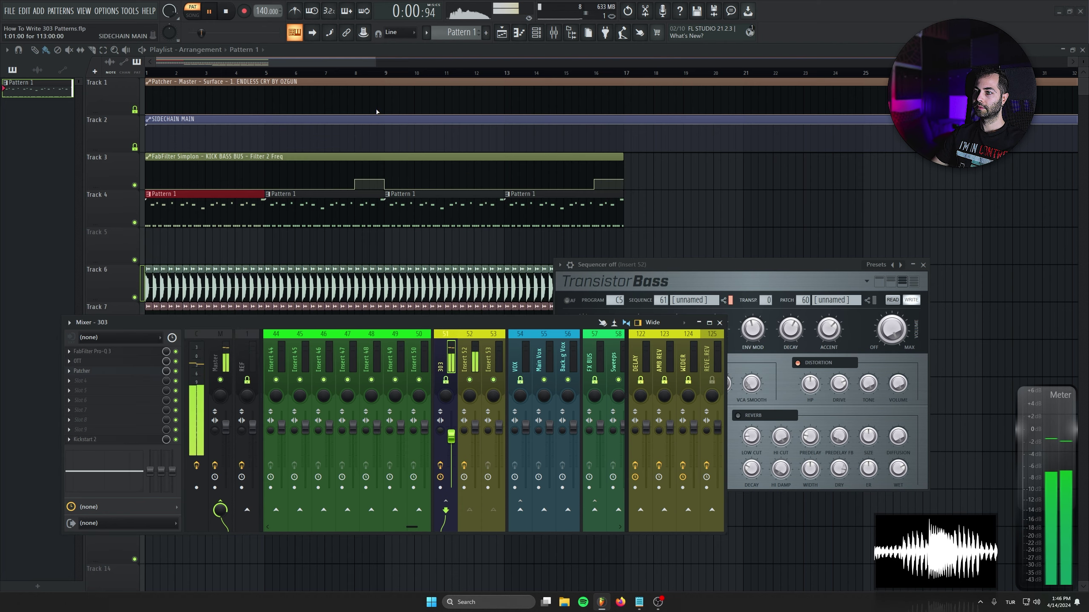
pyautogui.click(719, 322)
pyautogui.press('space')
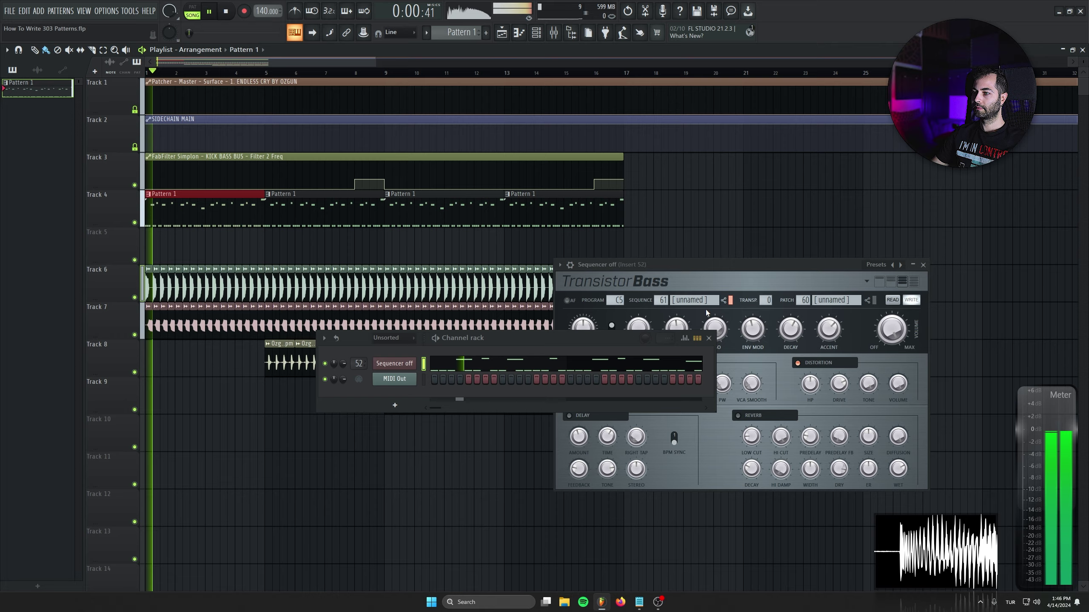
# Lower the 303 mixer track's fader slightly while the arrangement plays, and close the mixer.
pyautogui.moveTo(723, 266); pyautogui.dragTo(758, 231)
pyautogui.click(569, 38)
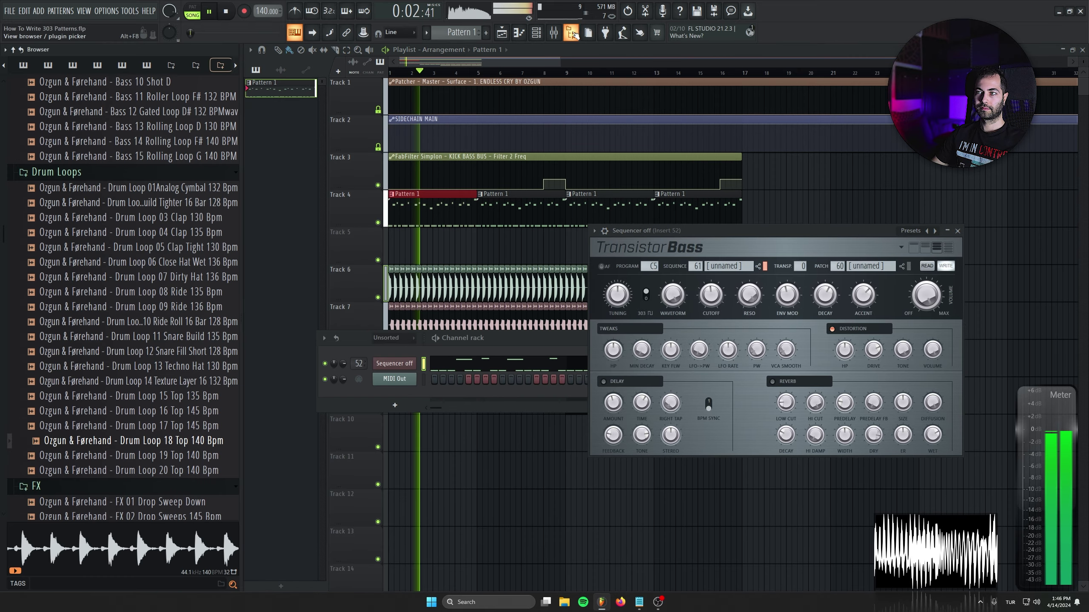
pyautogui.click(569, 37)
pyautogui.click(553, 35)
pyautogui.moveTo(451, 428); pyautogui.dragTo(451, 436)
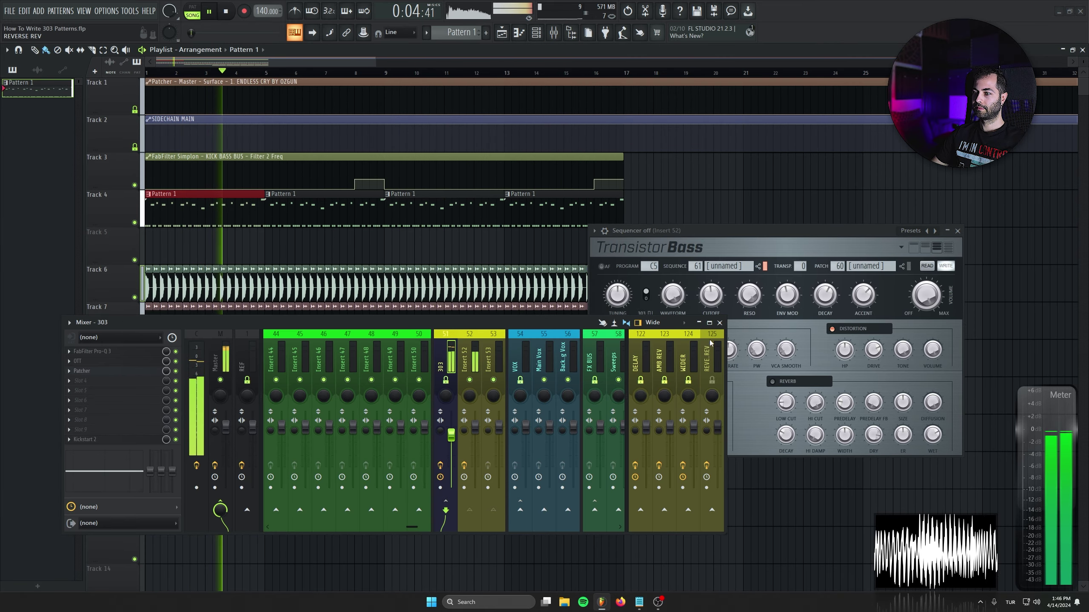
pyautogui.click(719, 323)
# Sweep Transistor Bass's Cutoff while the full arrangement plays, and stop playback.
pyautogui.moveTo(711, 295)
pyautogui.mouseDown()
pyautogui.moveTo(710, 284)
pyautogui.moveTo(710, 293)
pyautogui.mouseUp()
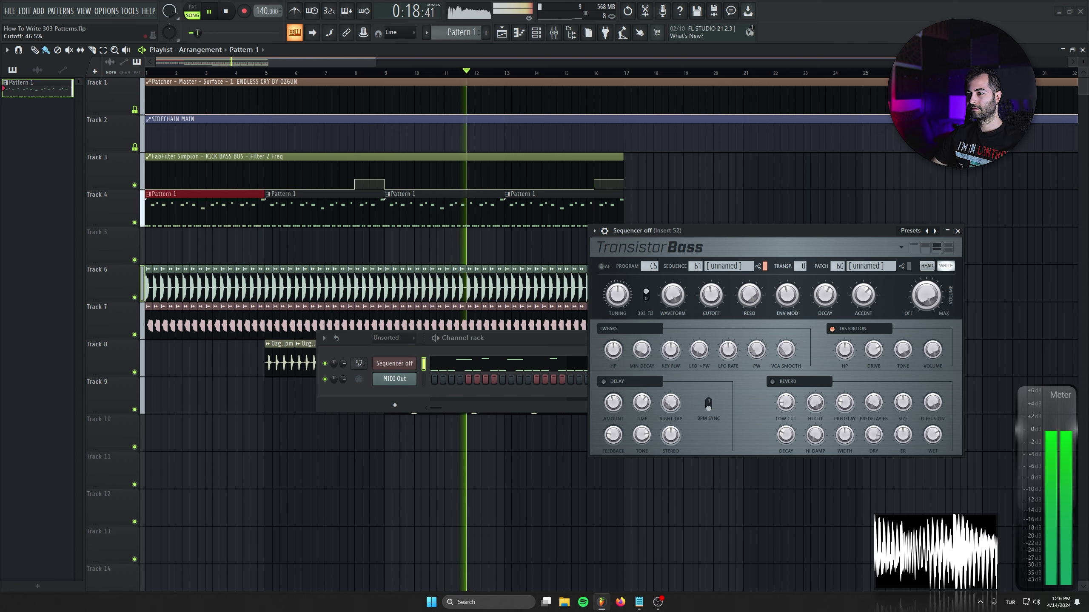
pyautogui.moveTo(710, 294)
pyautogui.mouseDown()
pyautogui.moveTo(711, 277)
pyautogui.moveTo(713, 301)
pyautogui.mouseUp()
pyautogui.press('space')
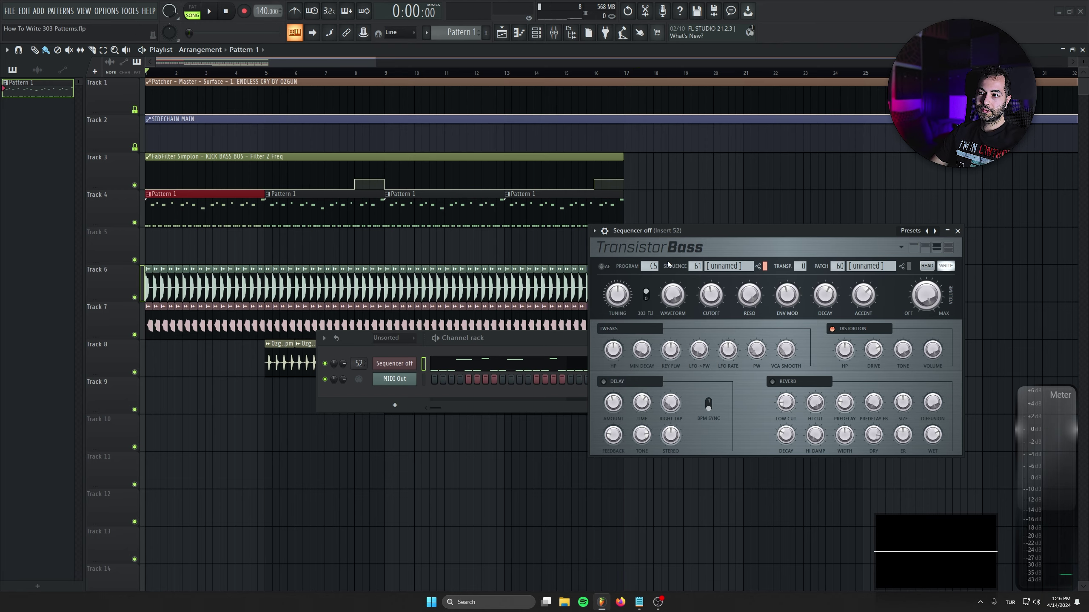
# Open Pattern 1 in the piano roll and arrange the windows and velocity lane so all four bars of notes and velocities show.
pyautogui.doubleClick(359, 206)
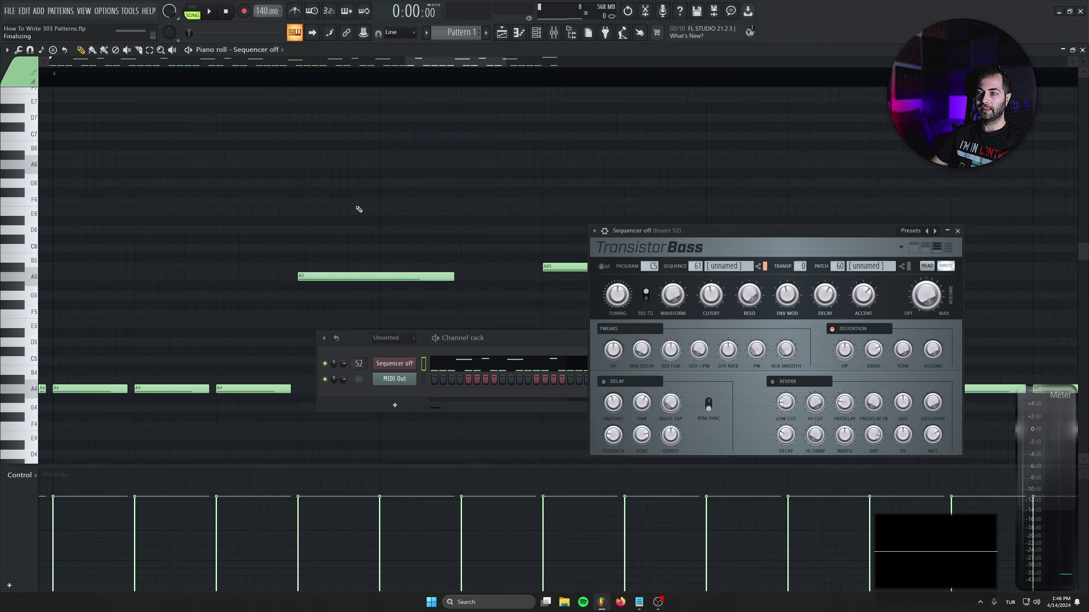
pyautogui.click(557, 34)
pyautogui.click(720, 323)
pyautogui.click(557, 359)
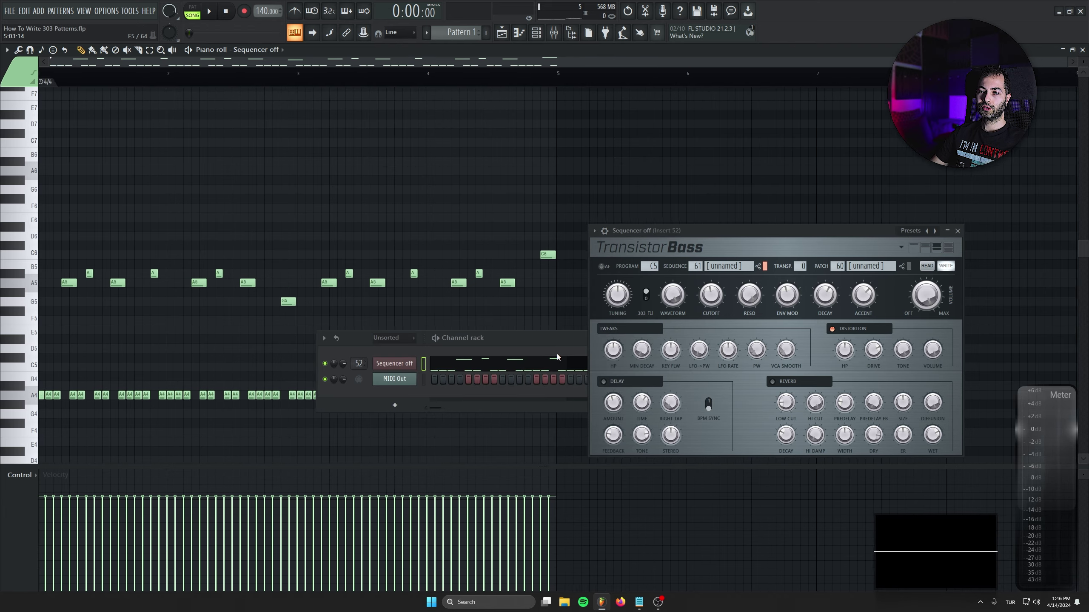
pyautogui.moveTo(557, 355); pyautogui.dragTo(718, 524)
pyautogui.moveTo(722, 239); pyautogui.dragTo(813, 186)
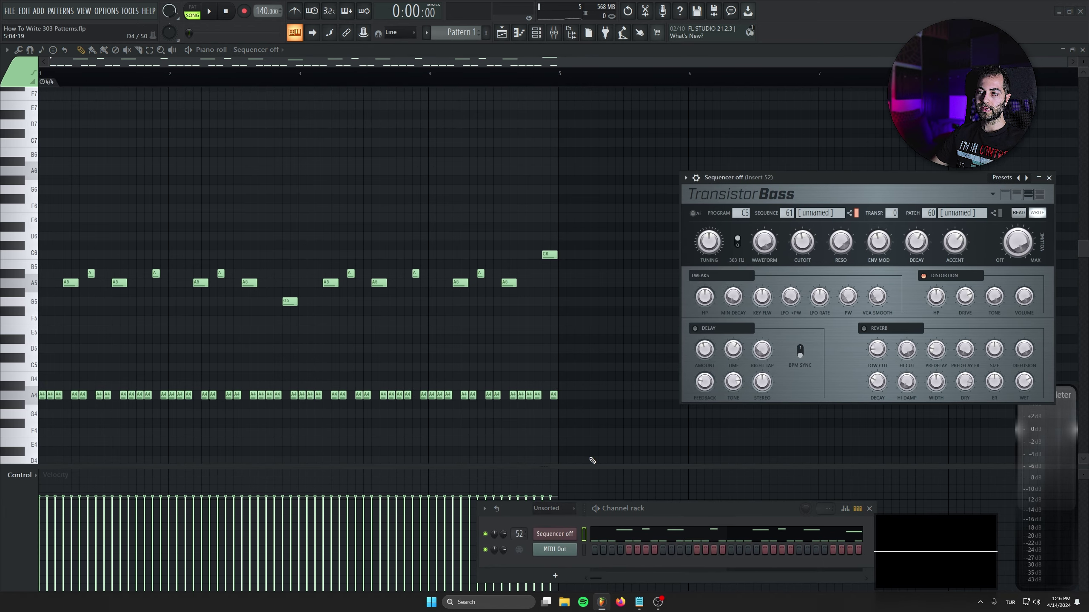
pyautogui.moveTo(591, 466); pyautogui.dragTo(586, 370)
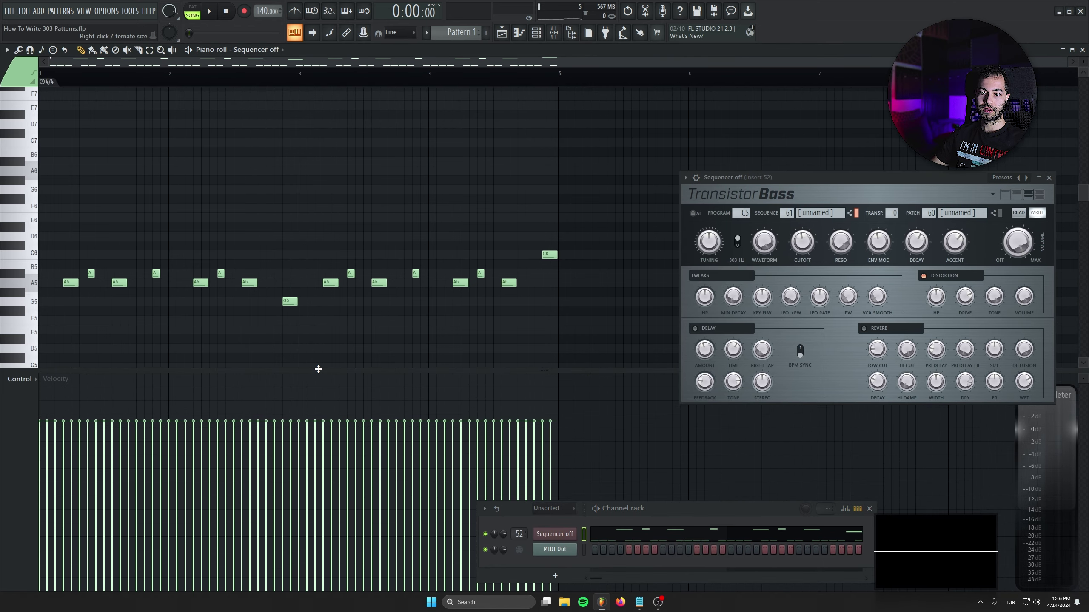
pyautogui.moveTo(318, 369); pyautogui.dragTo(321, 418)
pyautogui.moveTo(651, 512)
pyautogui.mouseDown()
pyautogui.moveTo(745, 465)
pyautogui.moveTo(752, 448)
pyautogui.mouseUp()
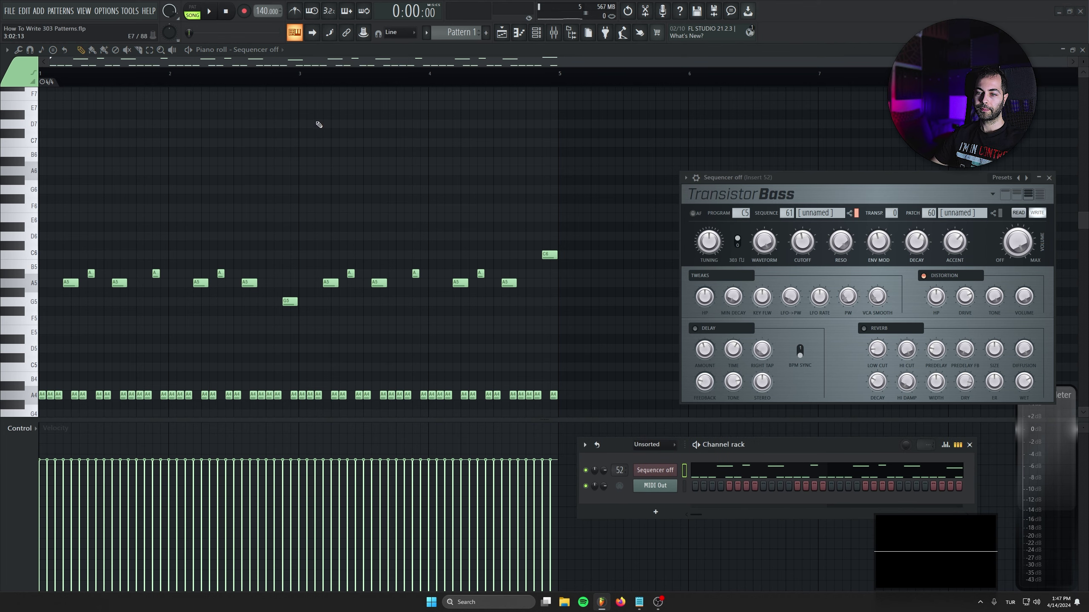
# Lower the velocity of every note in the pattern, and raise it again for only the notes above the A4 row.
pyautogui.scroll(-3, 318, 124)
pyautogui.moveTo(43, 124); pyautogui.dragTo(589, 258)
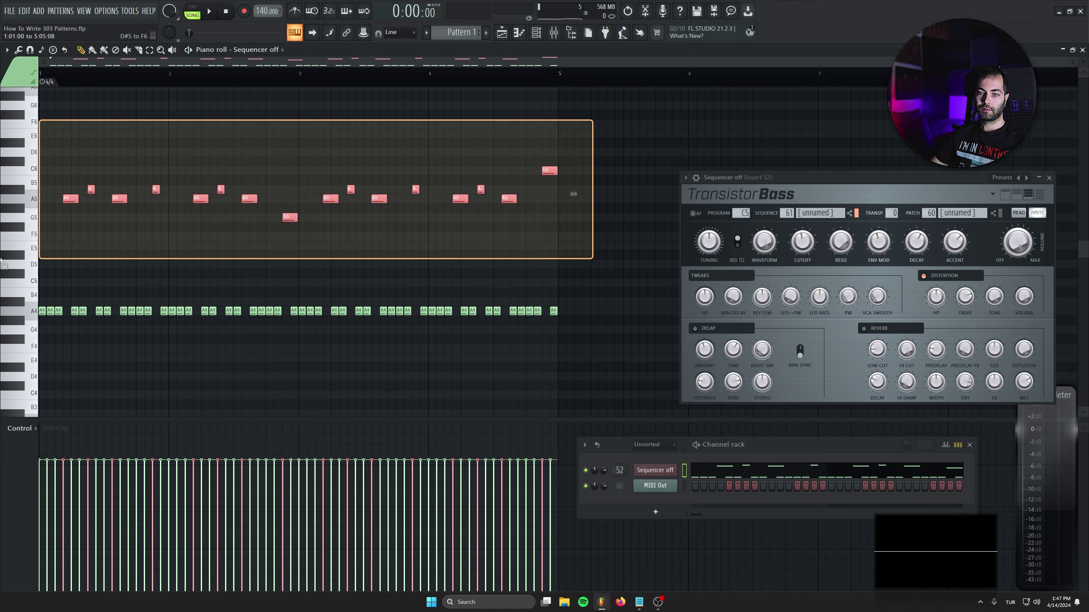
pyautogui.hotkey('ctrl', 'a')
pyautogui.keyDown('alt'); pyautogui.scroll(-10, 344, 313); pyautogui.keyUp('alt')
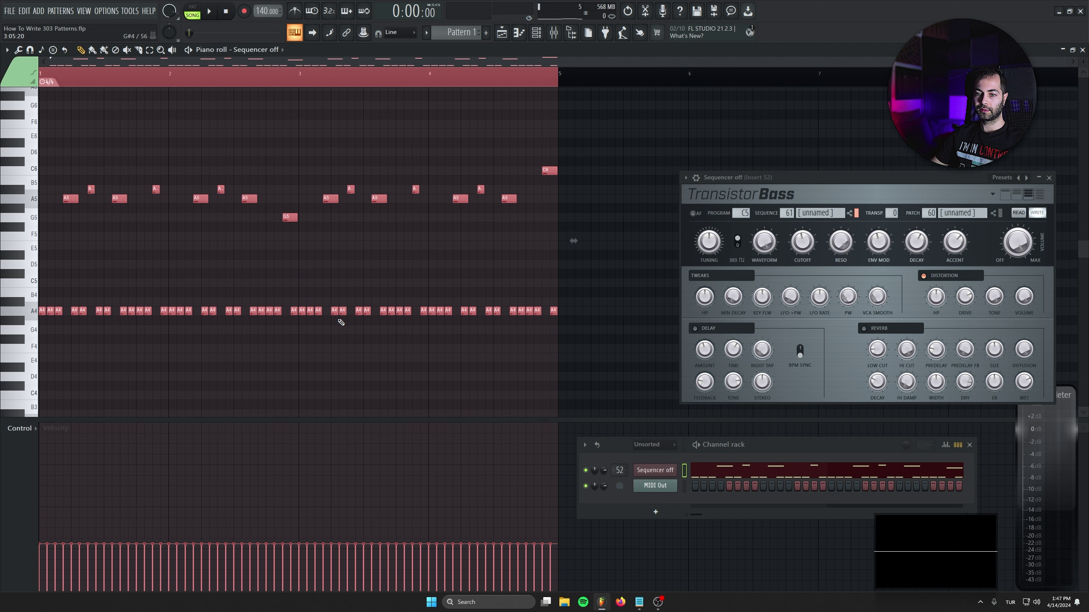
pyautogui.moveTo(594, 139); pyautogui.dragTo(64, 232)
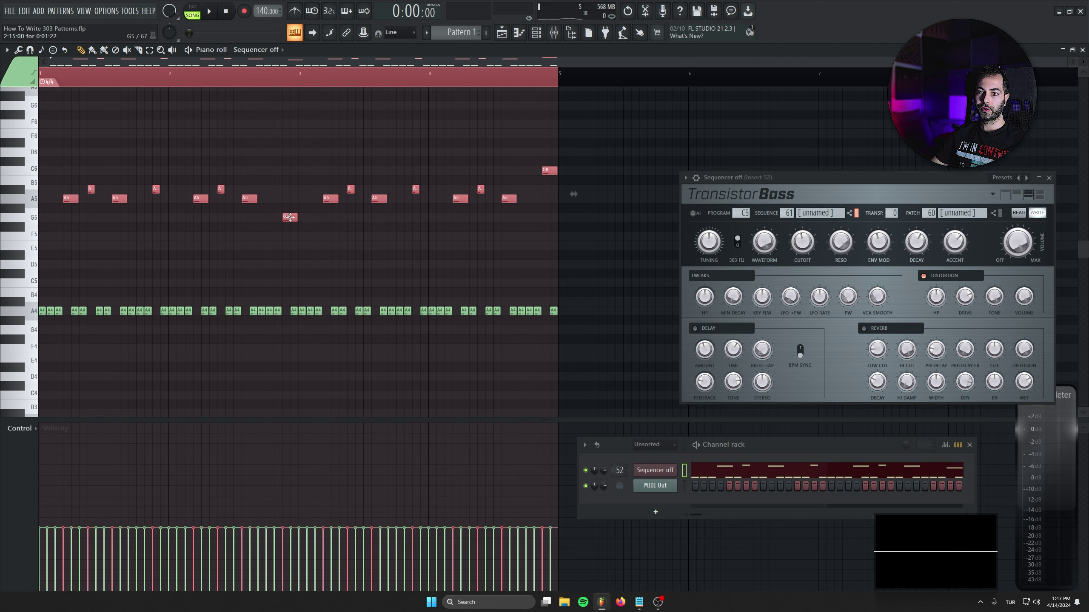
pyautogui.keyDown('alt'); pyautogui.scroll(5, 290, 217); pyautogui.keyUp('alt')
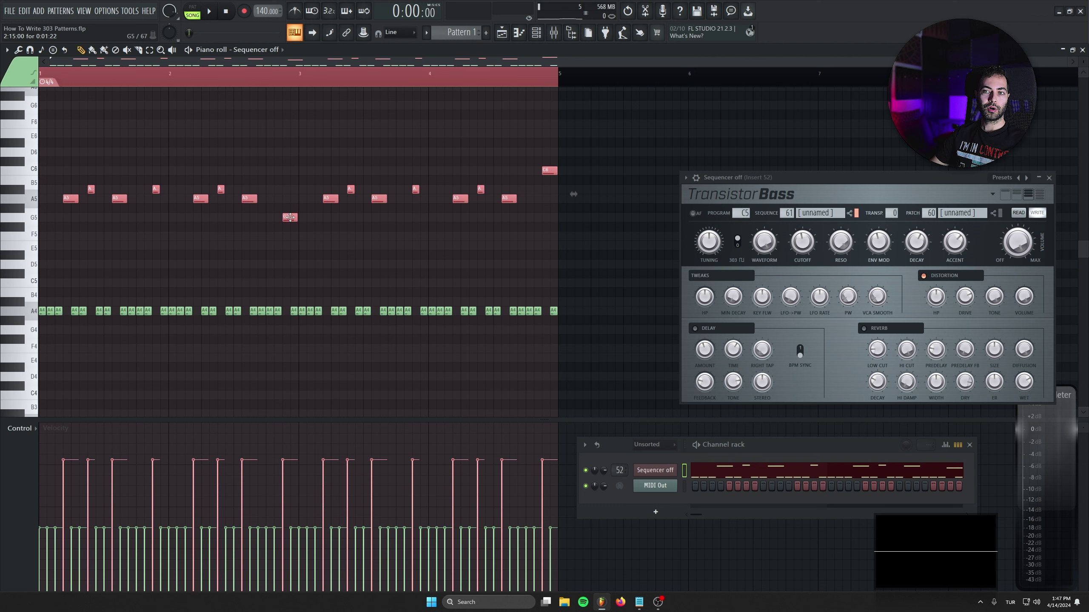
# Compare the pattern loop in pattern mode with Transistor Bass's Accent at 0% and at 100%.
pyautogui.moveTo(733, 180); pyautogui.dragTo(470, 214)
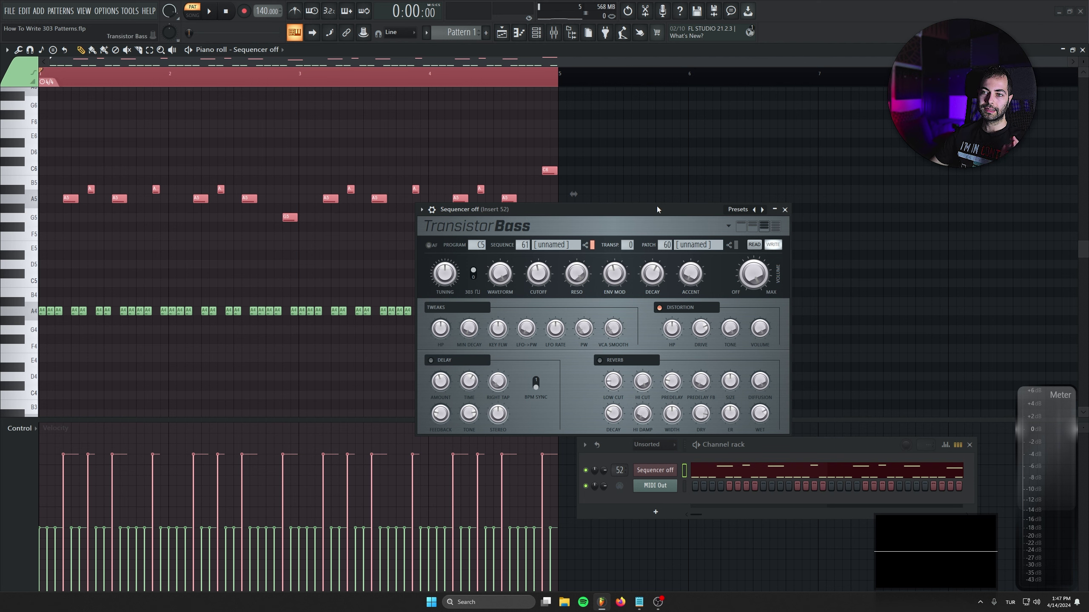
pyautogui.moveTo(658, 207); pyautogui.dragTo(723, 214)
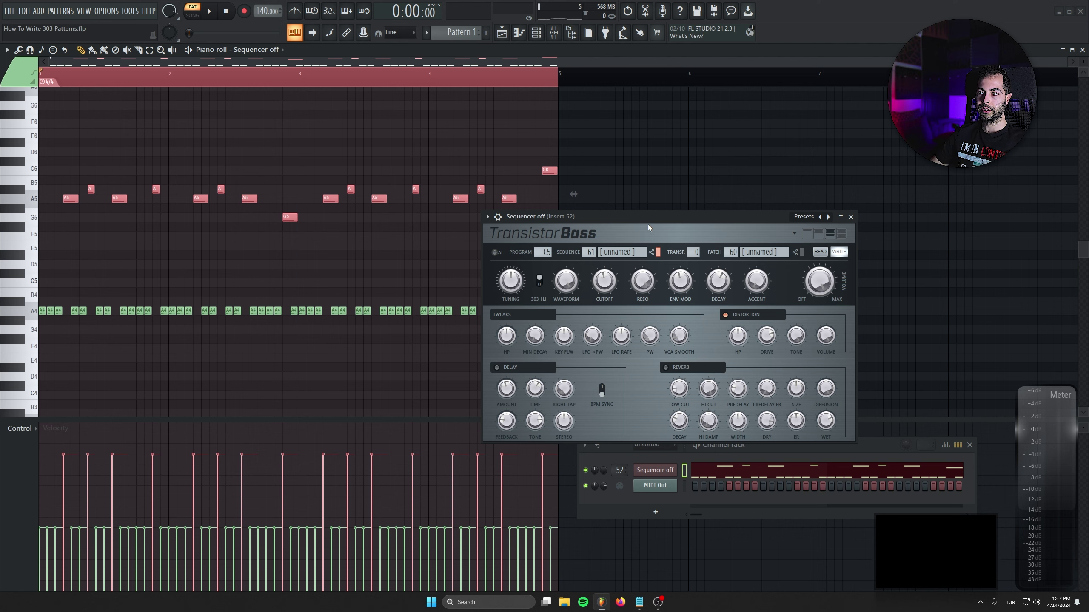
pyautogui.press('space')
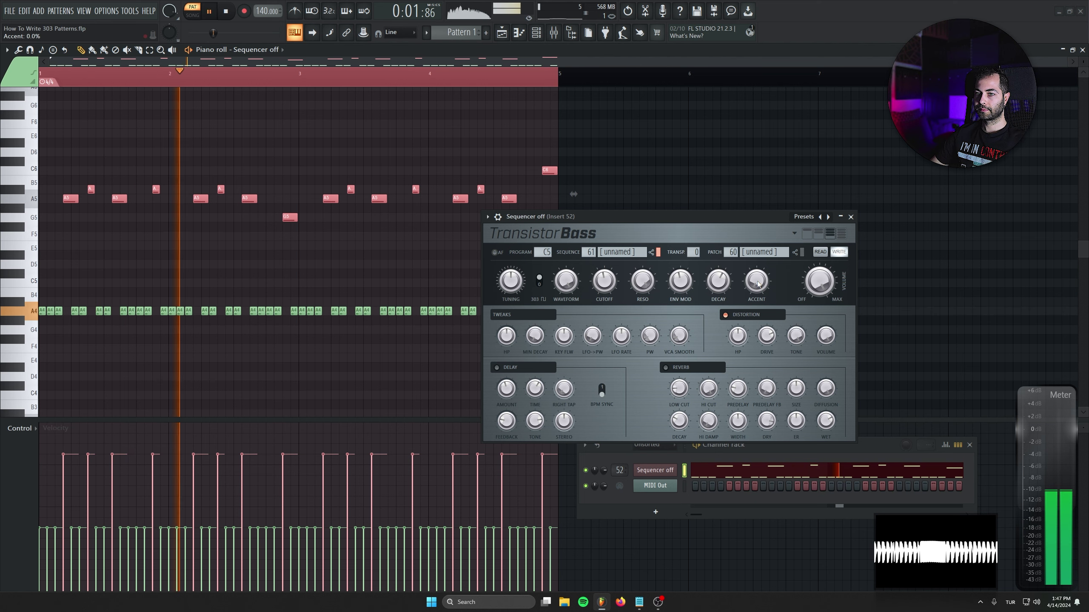
pyautogui.press('space')
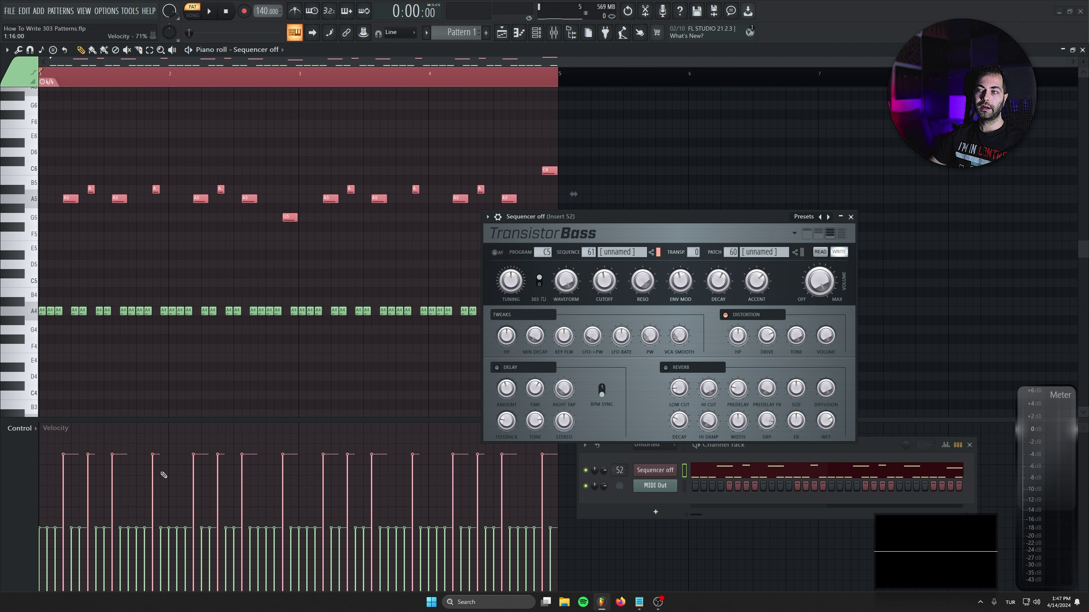
pyautogui.press('space')
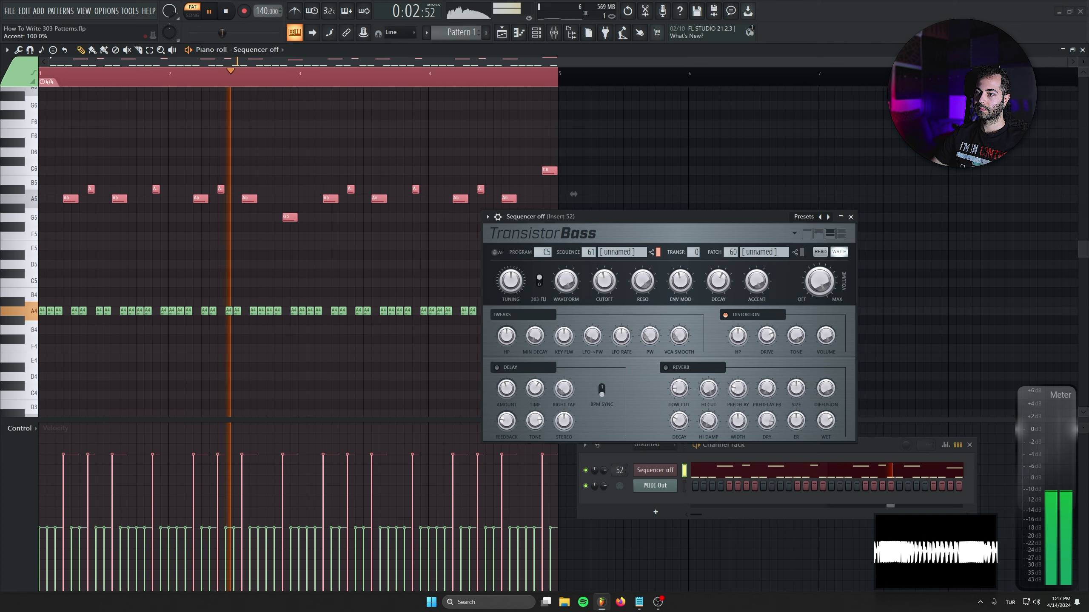
pyautogui.press('space')
# Fine-tune the upper notes' velocities and set Transistor Bass's Accent to about 73.5% while the pattern loops.
pyautogui.moveTo(643, 217); pyautogui.dragTo(795, 266)
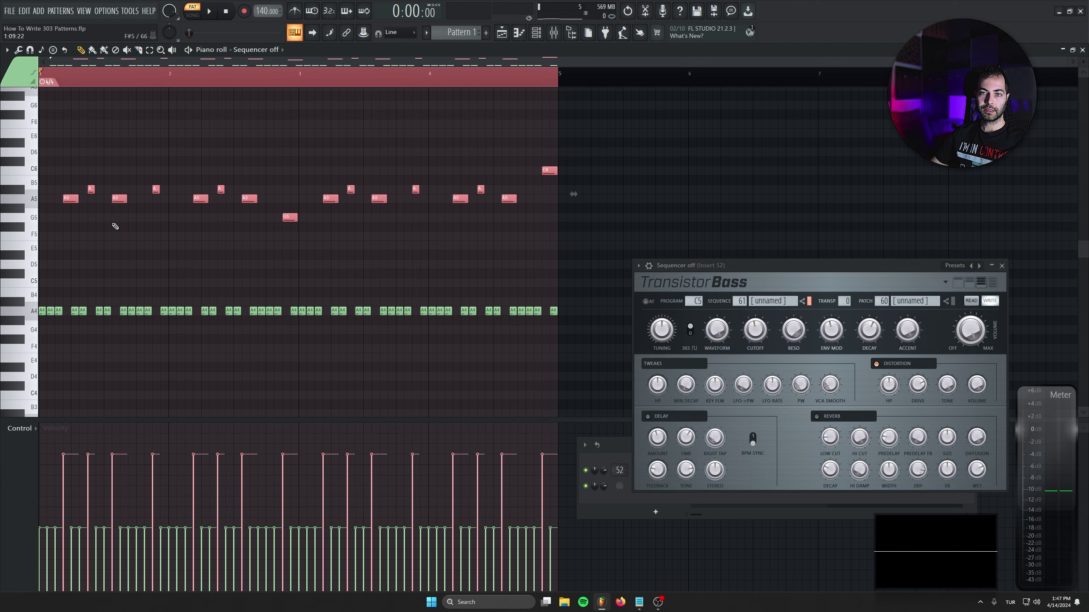
pyautogui.press('space')
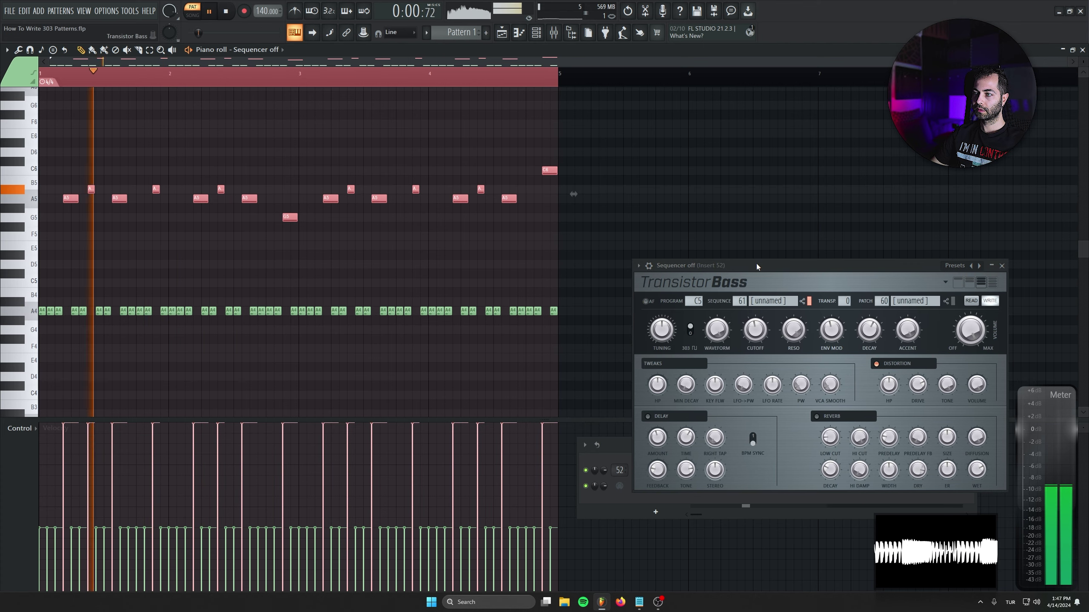
pyautogui.press('space')
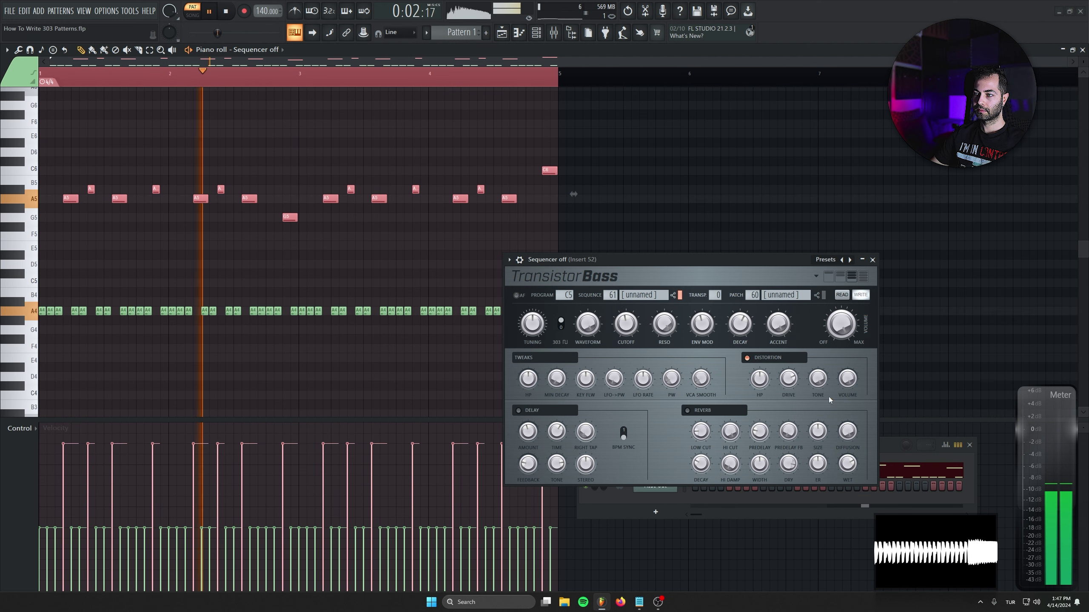
pyautogui.moveTo(780, 303); pyautogui.dragTo(779, 309)
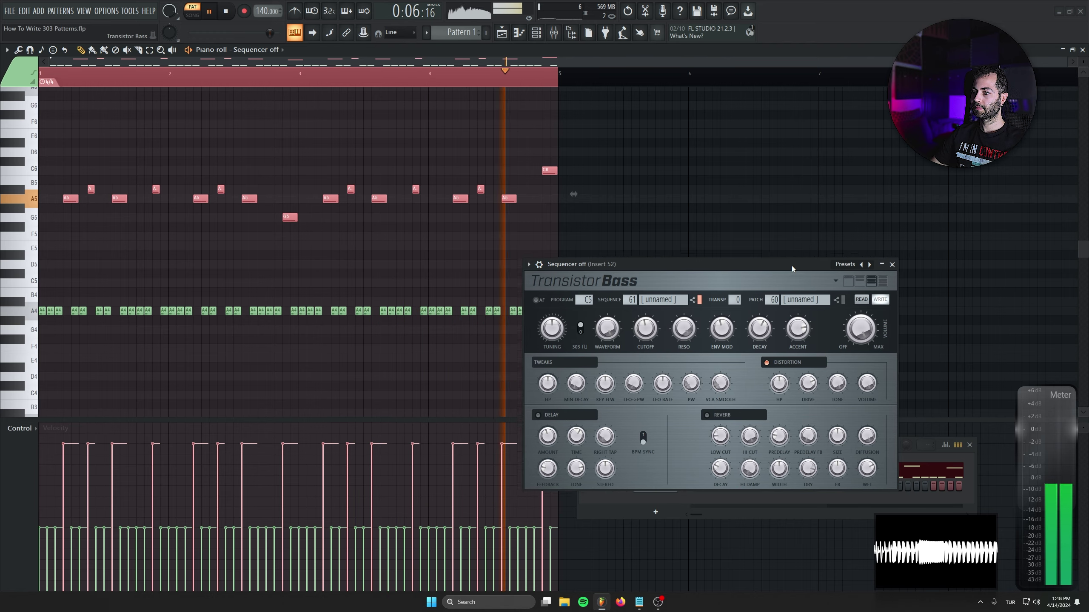
pyautogui.moveTo(791, 261); pyautogui.dragTo(956, 283)
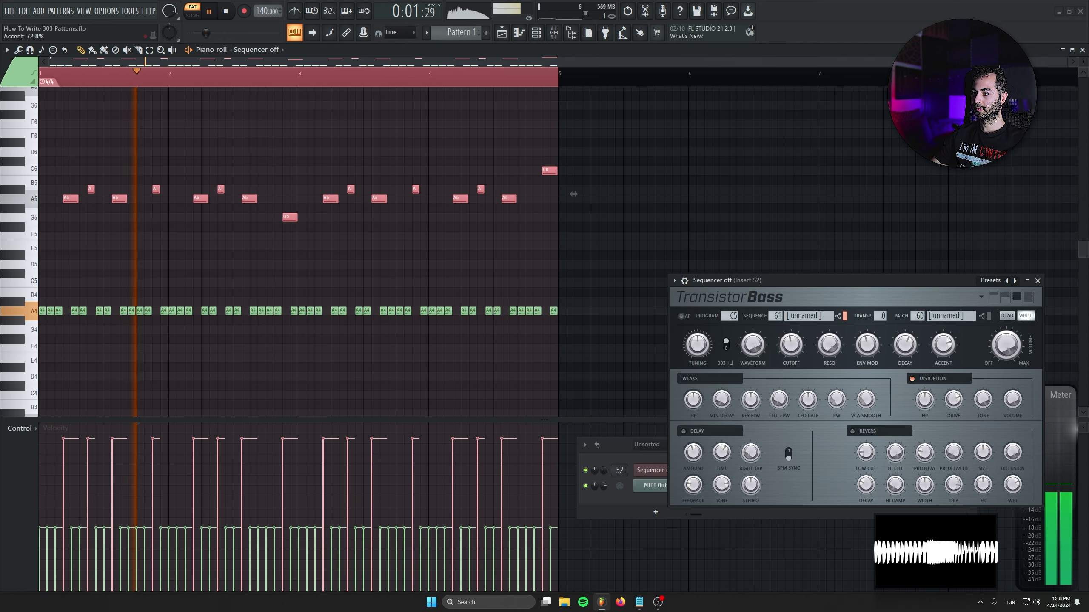
pyautogui.moveTo(943, 343); pyautogui.dragTo(943, 347)
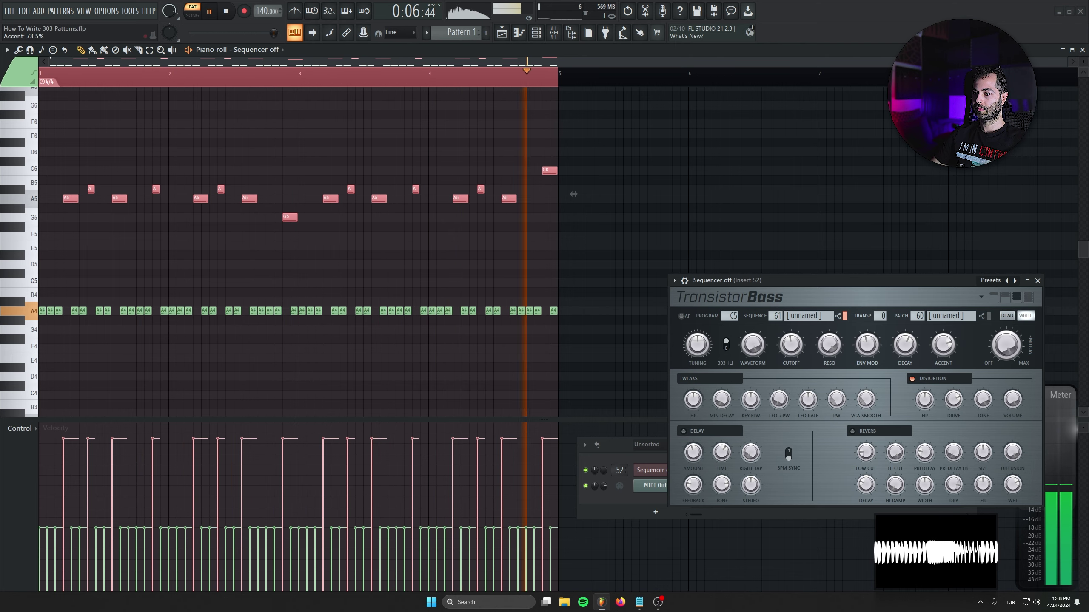
pyautogui.press('space')
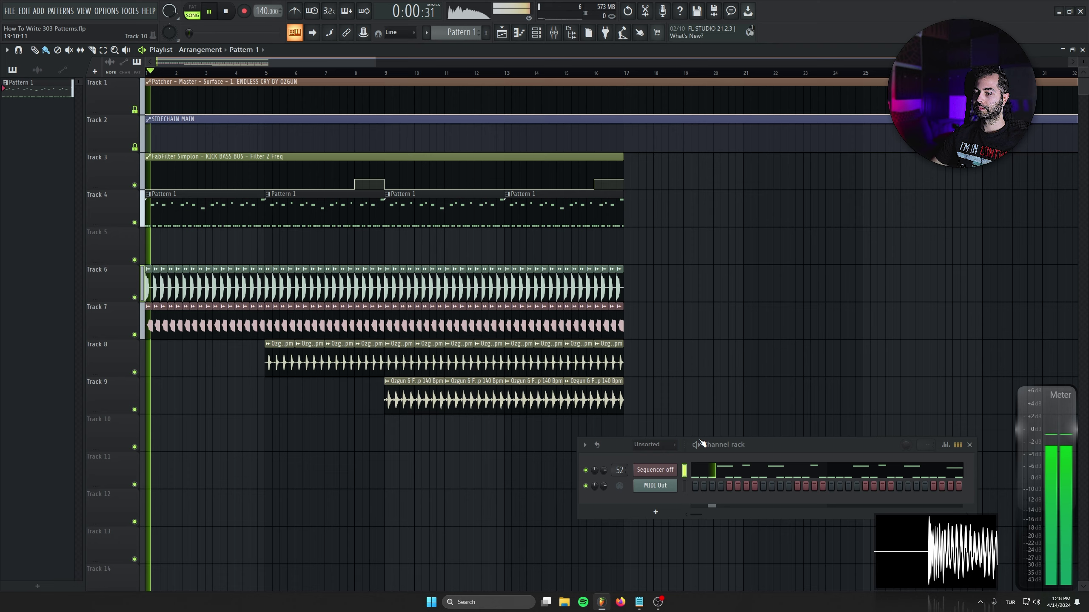
# Bring up Transistor Bass and the mixer, and balance the 303 track's volume at about 87% while playing the arrangement from the start.
pyautogui.click(655, 470)
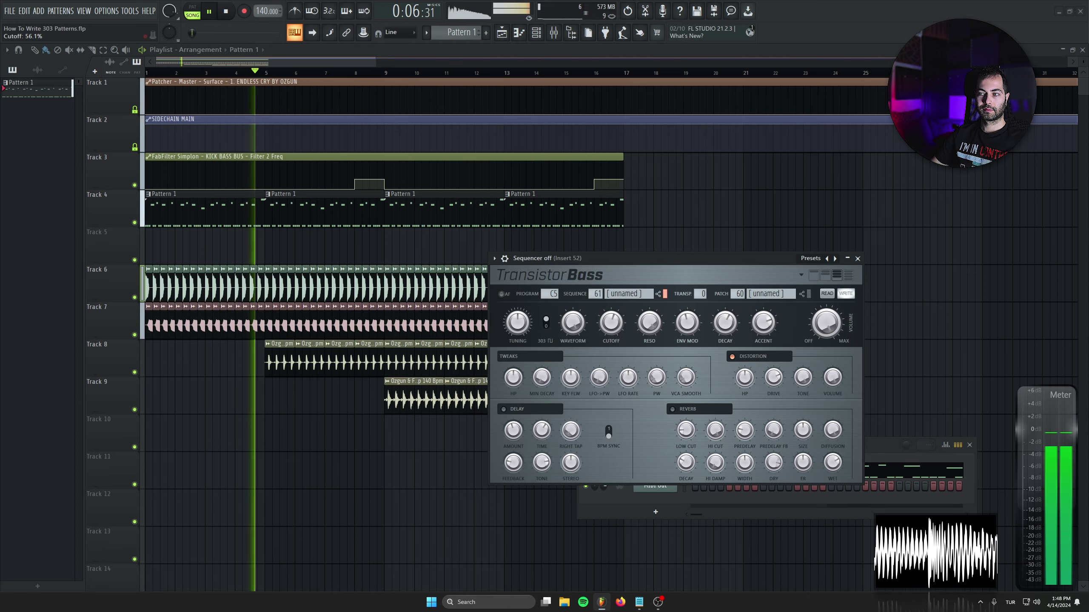
pyautogui.click(569, 38)
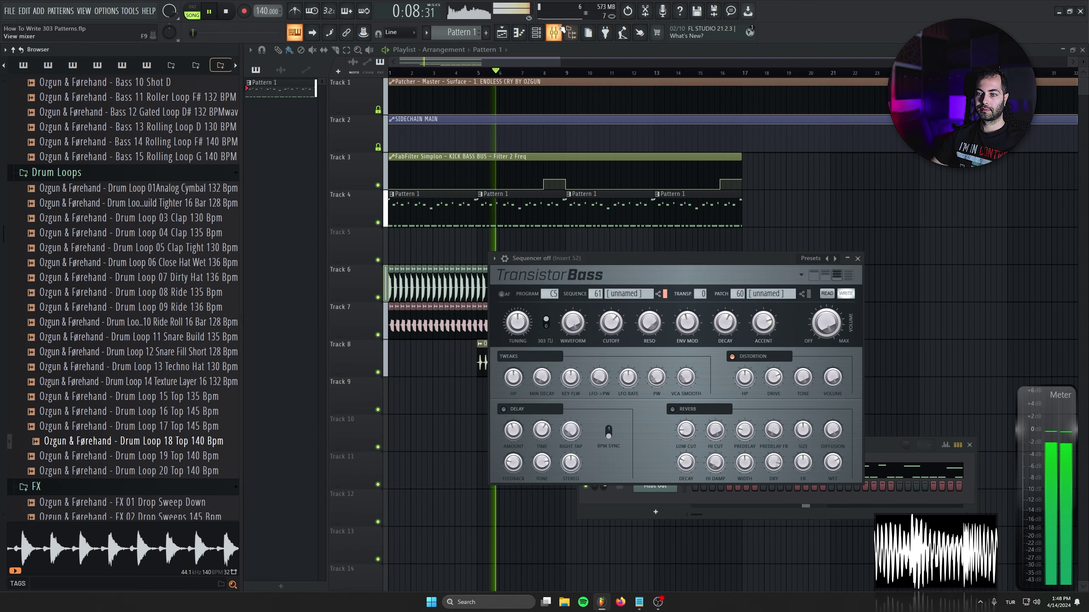
pyautogui.click(552, 39)
pyautogui.click(570, 38)
pyautogui.click(552, 41)
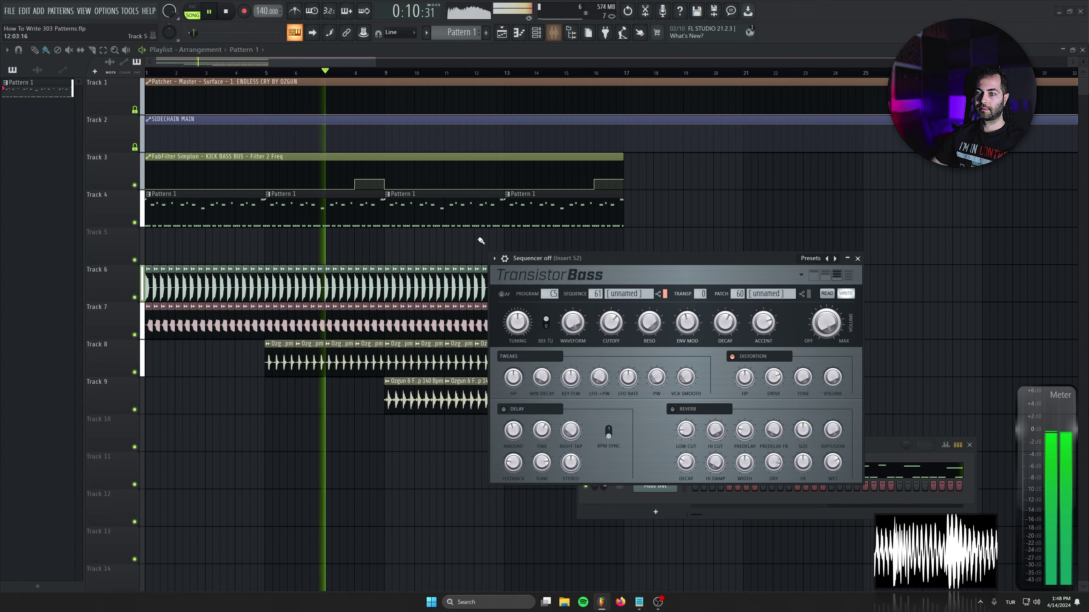
pyautogui.click(554, 41)
pyautogui.press('space')
pyautogui.press('space')
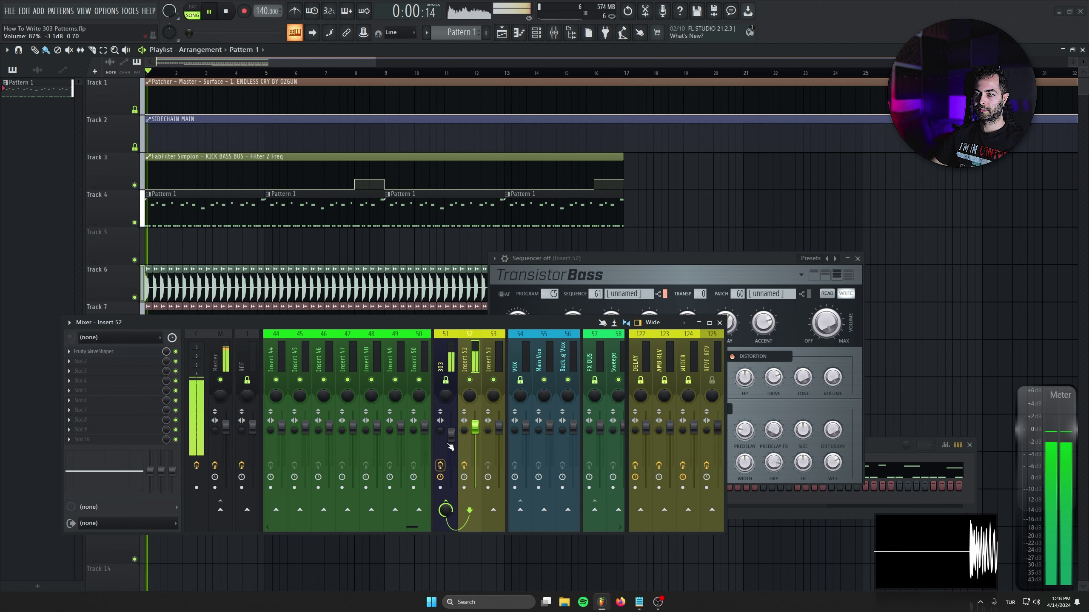
# Set Transistor Bass's Cutoff to about 60.9% during playback, stop the arrangement and close the synth.
pyautogui.click(627, 314)
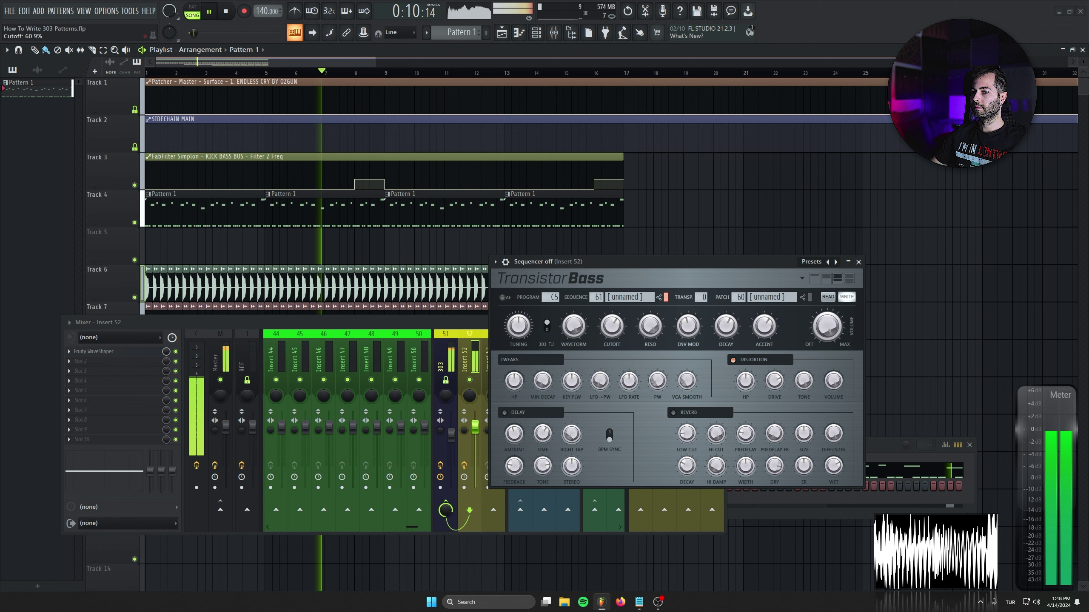
pyautogui.press('space')
pyautogui.press('Escape')
# Clone playlist Track 4 with its pattern clips and mute the original track.
pyautogui.rightClick(131, 208)
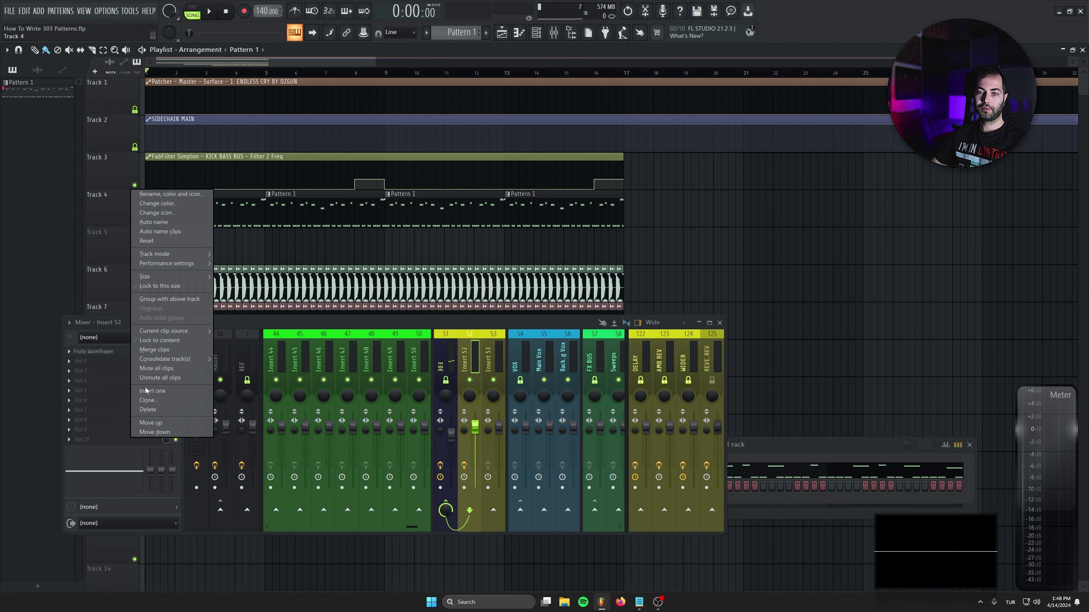
pyautogui.click(148, 400)
pyautogui.press('Return')
pyautogui.click(134, 223)
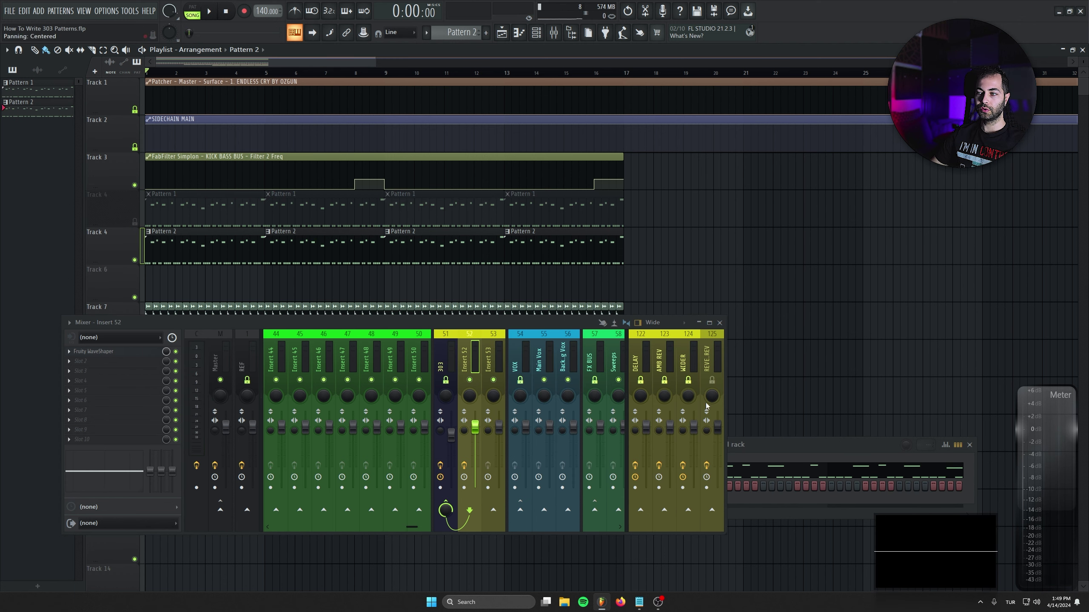
# Close the mixer and open the cloned Pattern 2's notes in the piano roll from the Channel rack.
pyautogui.press('F6')
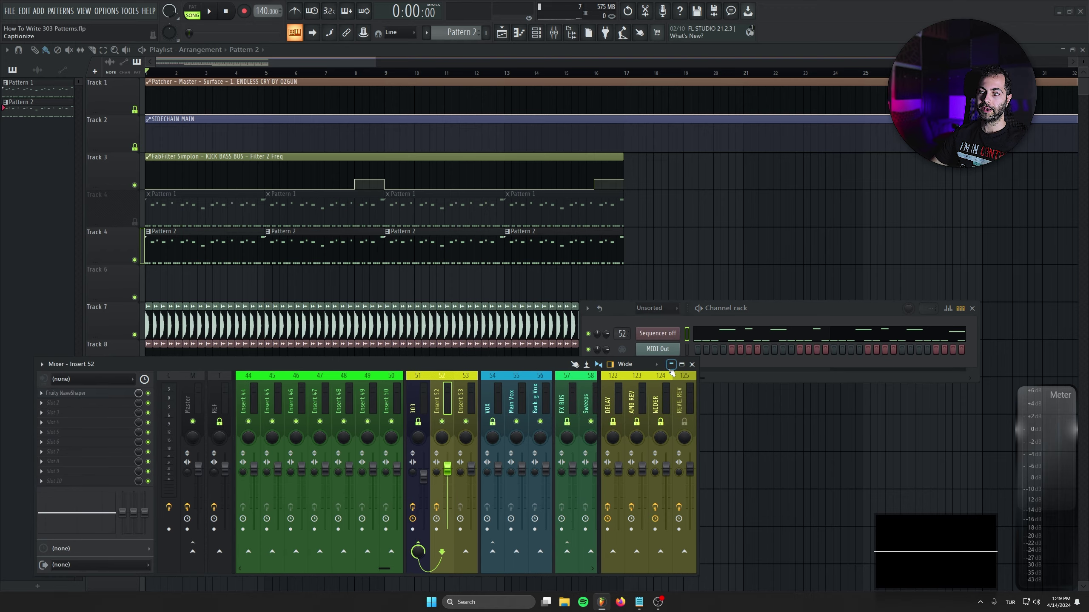
pyautogui.press('F9')
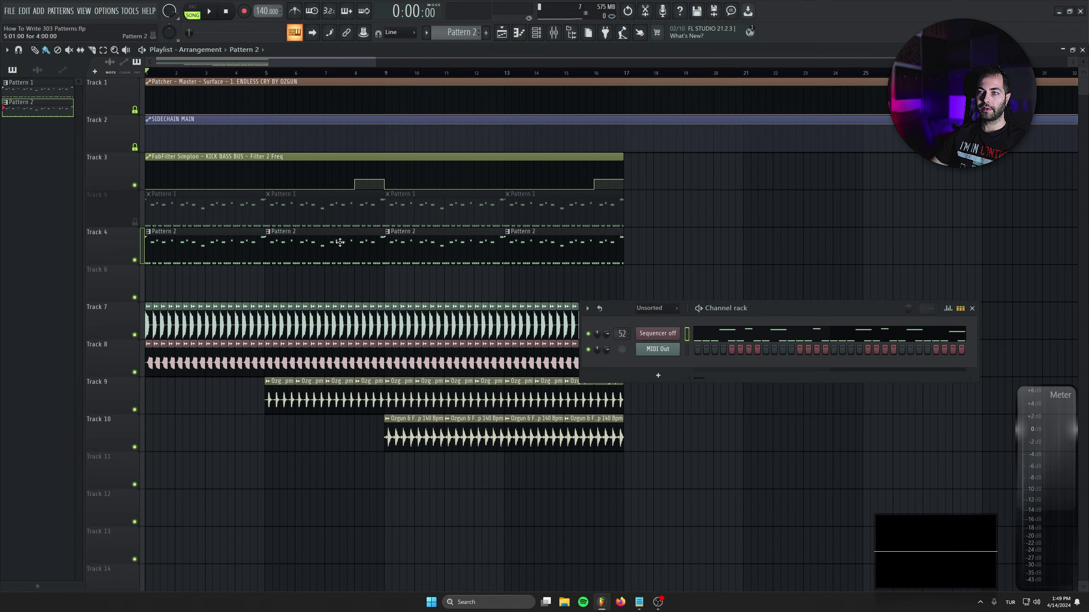
pyautogui.click(720, 341)
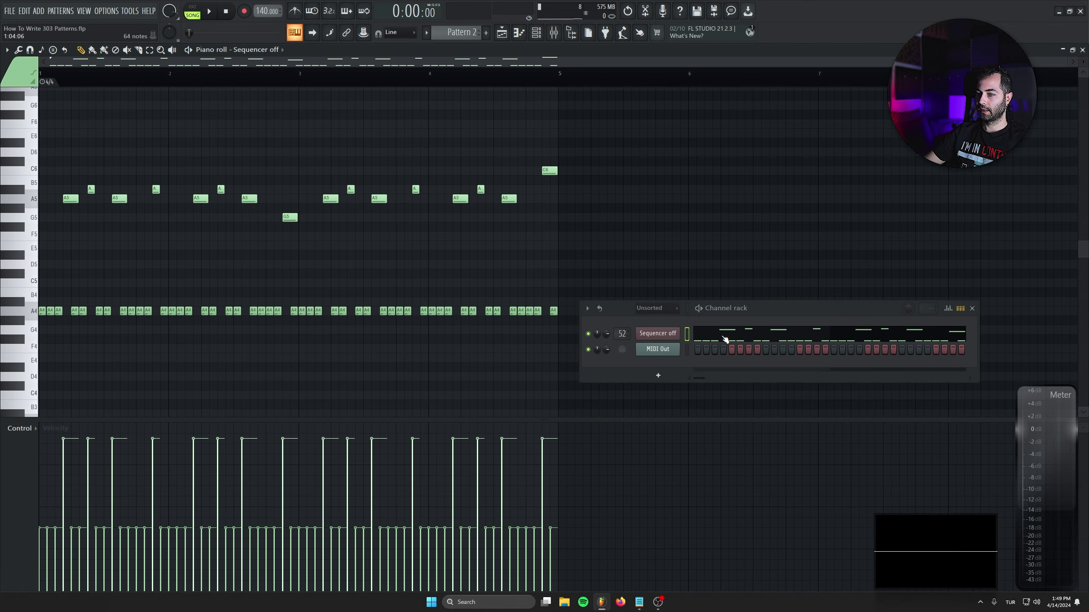
# Clear all notes from Pattern 2, place a single A4 note at the start of bar 1 and switch playback to pattern mode.
pyautogui.hotkey('ctrl', 'a')
pyautogui.press('Delete')
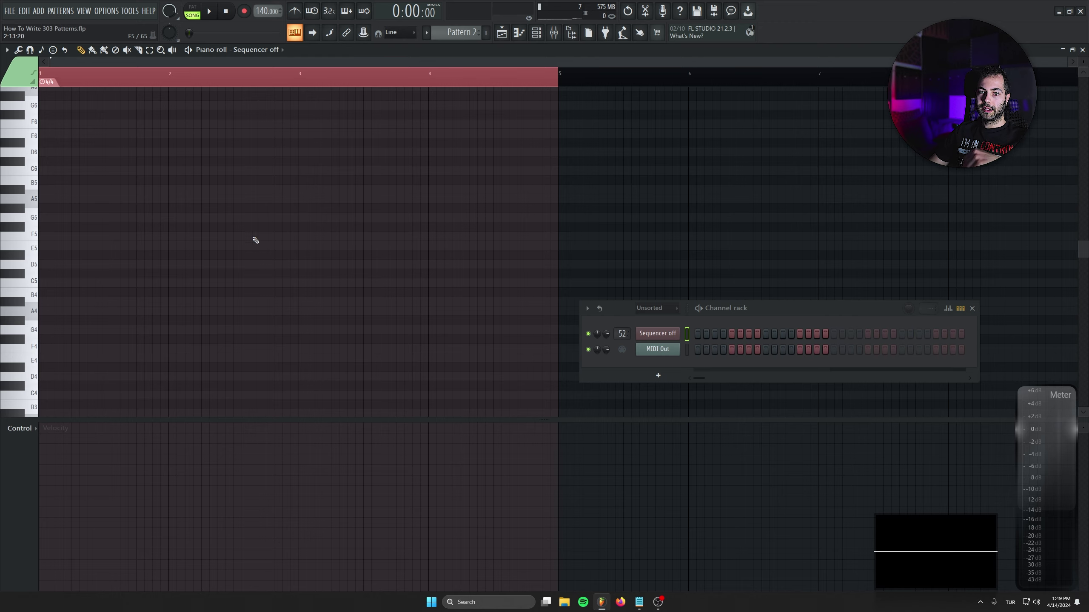
pyautogui.click(48, 313)
pyautogui.scroll(-2, 48, 313)
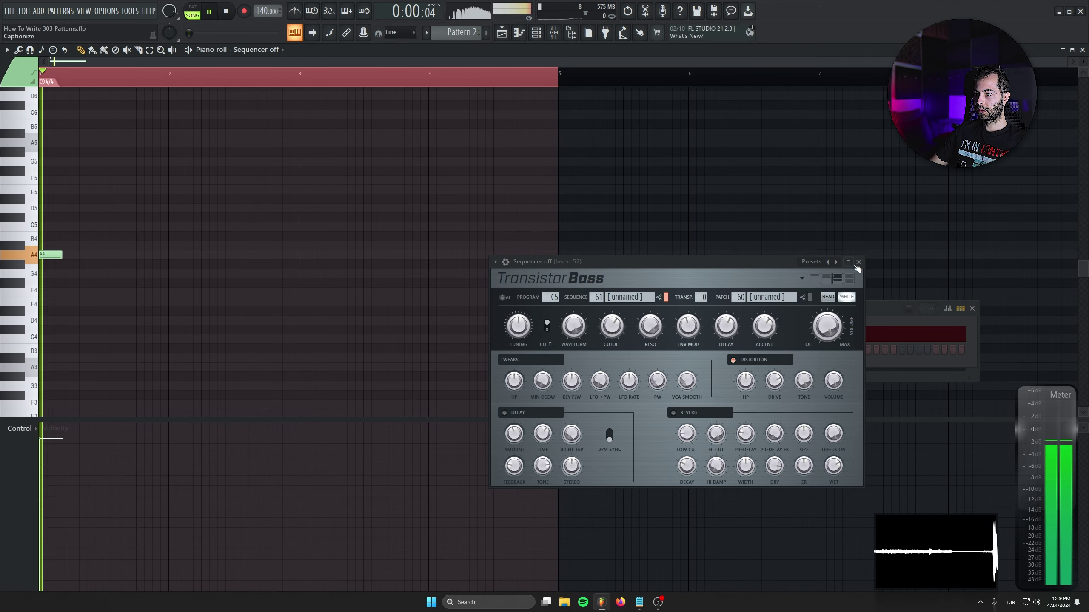
pyautogui.keyDown('ctrl'); pyautogui.rightClick(166, 289); pyautogui.keyUp('ctrl')
pyautogui.click(192, 13)
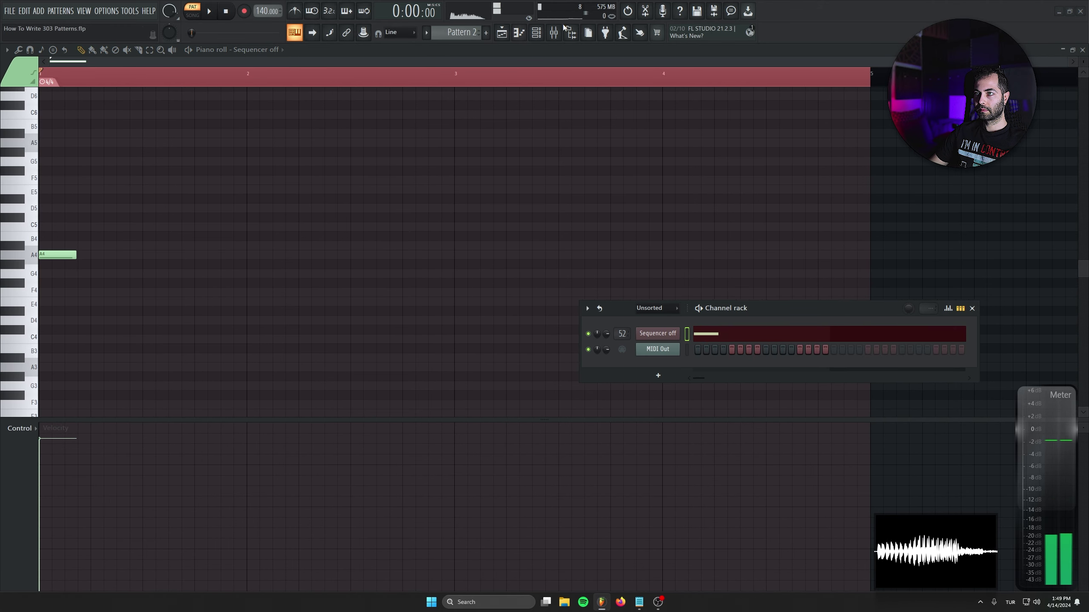
# Check the mixer, then bring up Transistor Bass and lower its Accent while auditioning the A4 note.
pyautogui.press('F9')
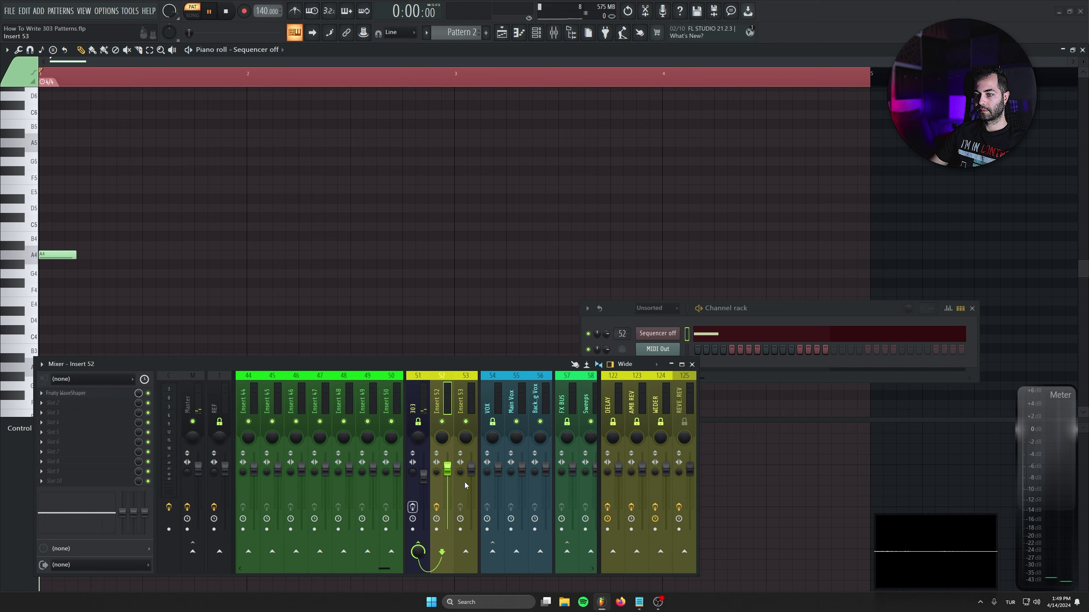
pyautogui.press('F9')
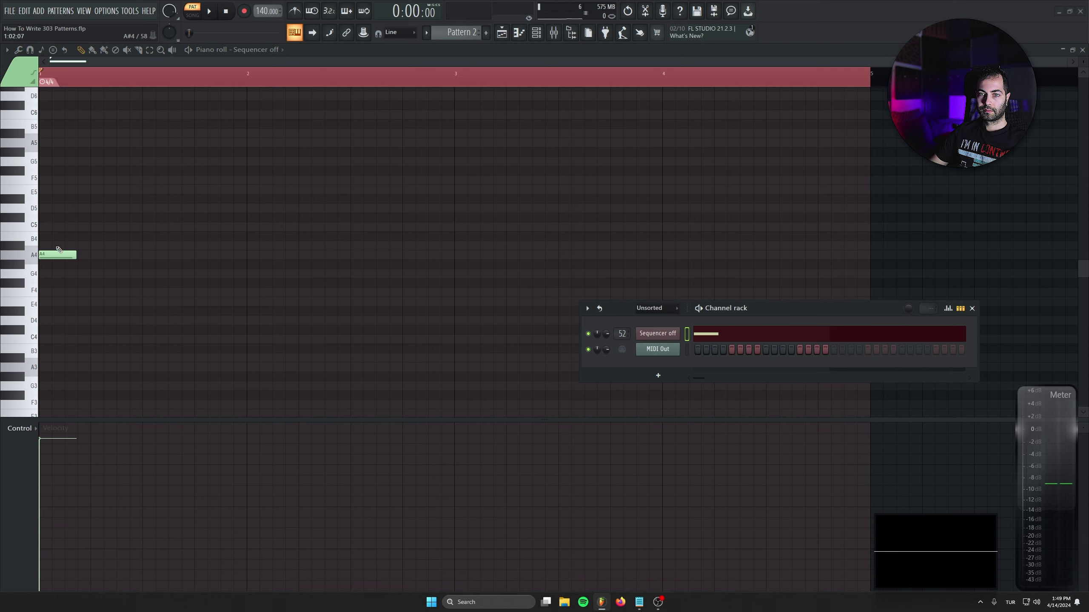
pyautogui.click(649, 336)
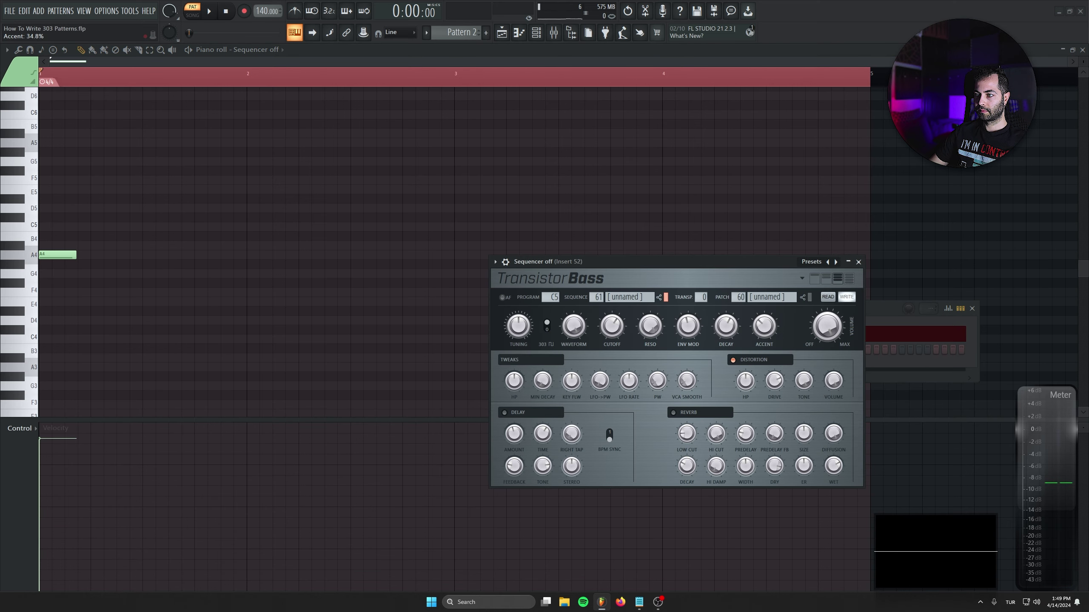
pyautogui.press('space')
pyautogui.press('space')
pyautogui.press('space')
pyautogui.press('space')
pyautogui.moveTo(765, 326); pyautogui.dragTo(764, 337)
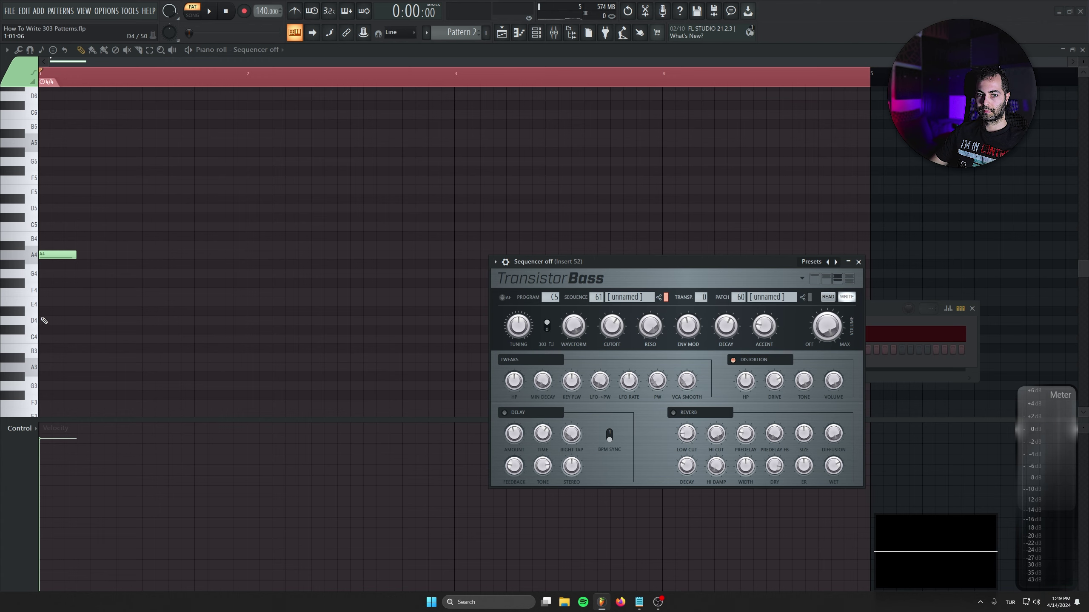
# Lower the A4 note's velocity in stages, replaying the note after each change.
pyautogui.press('space')
pyautogui.press('space')
pyautogui.press('space')
pyautogui.press('space')
pyautogui.scroll(-5, 59, 256)
pyautogui.press('space')
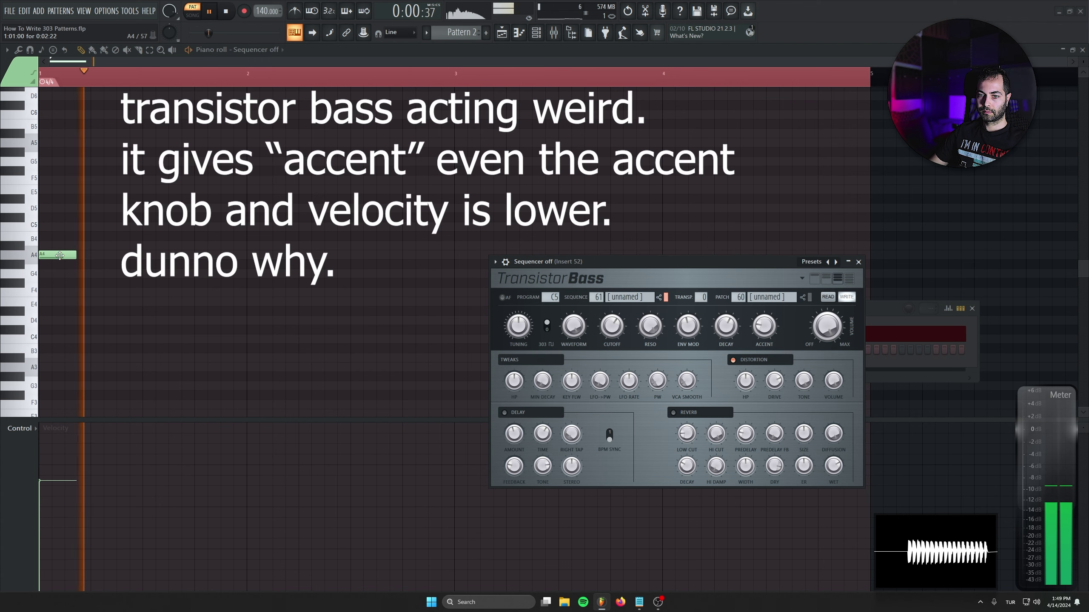
pyautogui.scroll(-4, 60, 255)
pyautogui.press('space')
pyautogui.press('space')
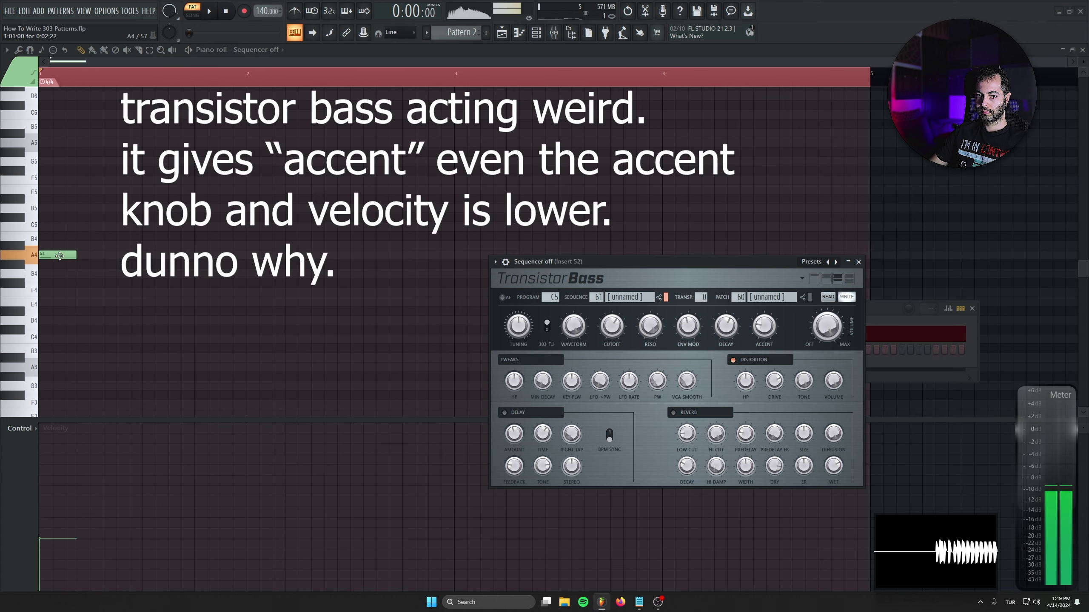
pyautogui.press('space')
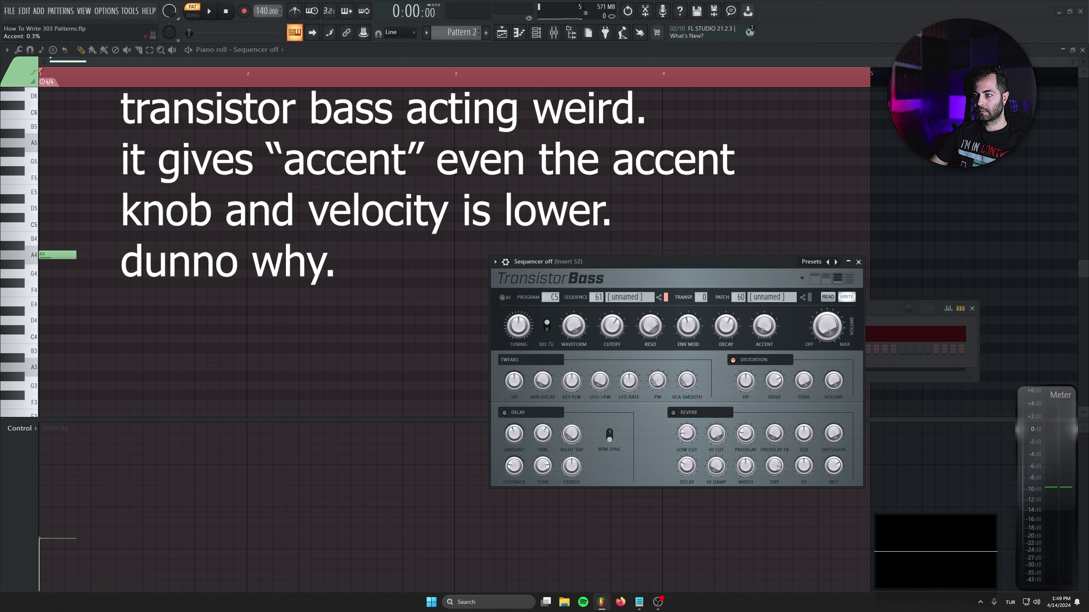
# Audition the note again, close Transistor Bass and raise the A4 note's velocity partway back up during repeated playback.
pyautogui.press('space')
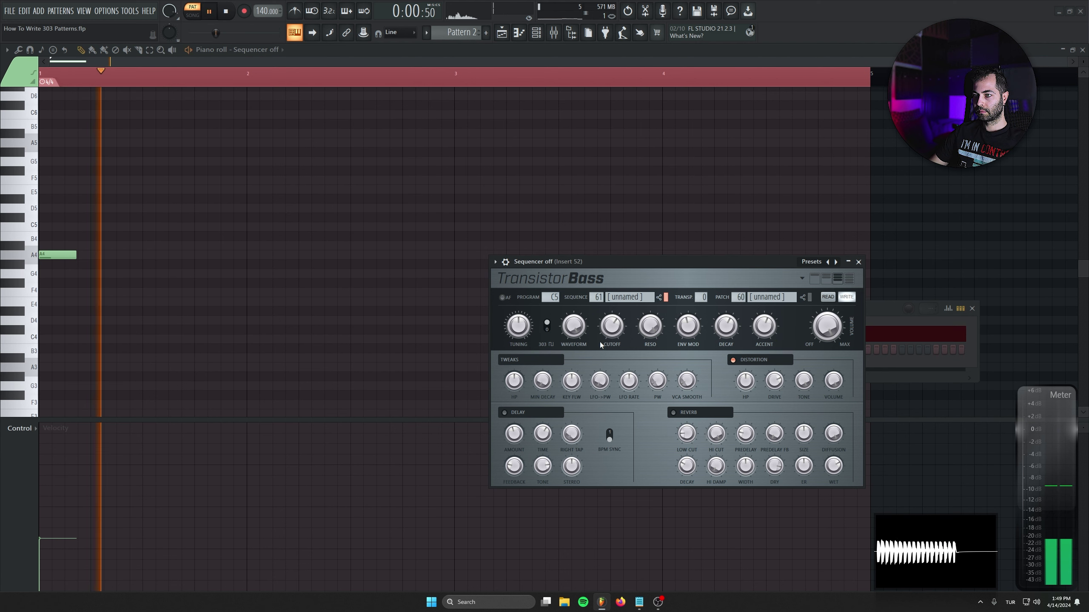
pyautogui.press('space')
pyautogui.press('space')
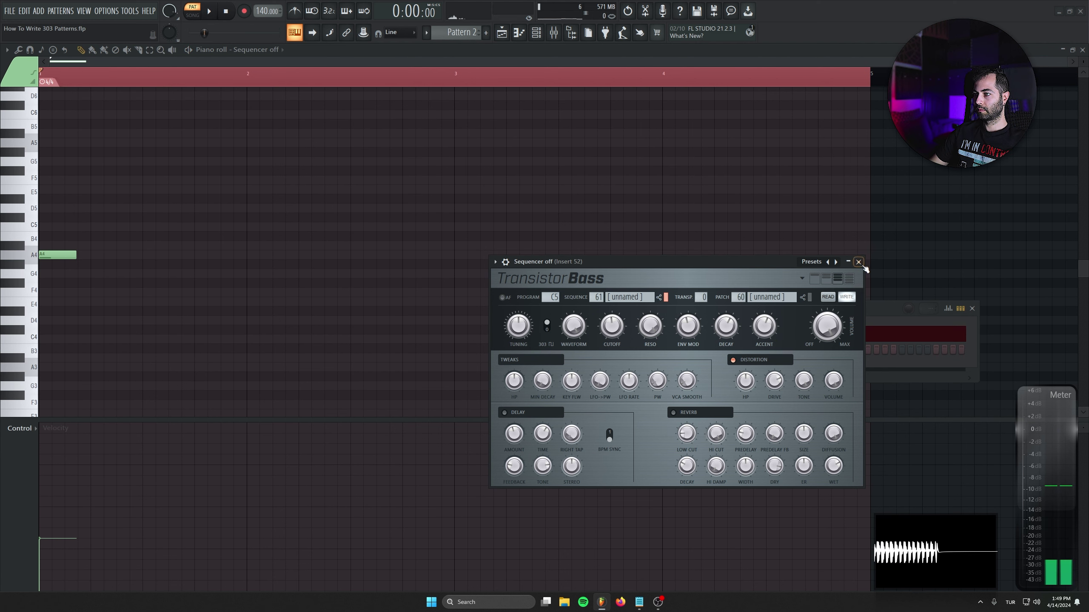
pyautogui.click(858, 262)
pyautogui.press('space')
pyautogui.scroll(3, 58, 257)
pyautogui.press('space')
pyautogui.press('space')
pyautogui.scroll(3, 58, 257)
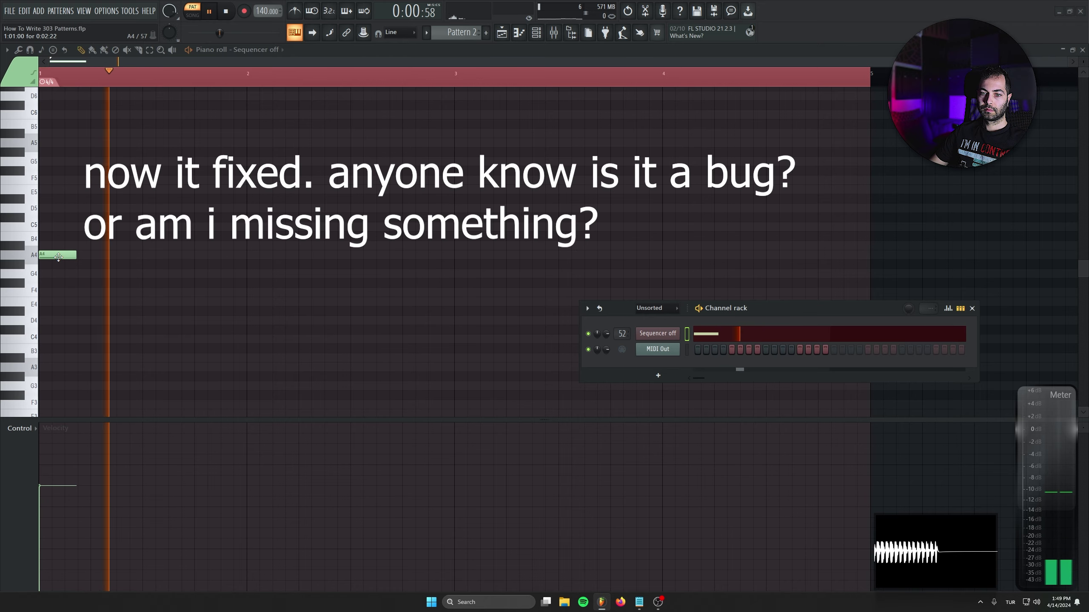
pyautogui.press('space')
pyautogui.press('space')
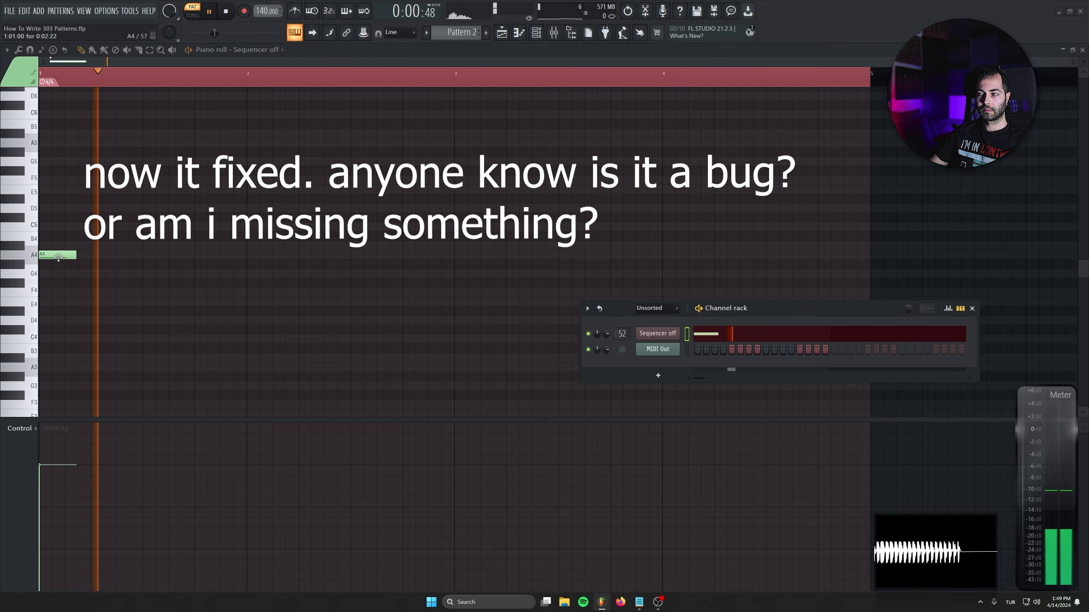
# Shorten the first A4 note to two steps and add a matching A4 note on step 4 of bar 1.
pyautogui.moveTo(100, 256); pyautogui.dragTo(114, 256)
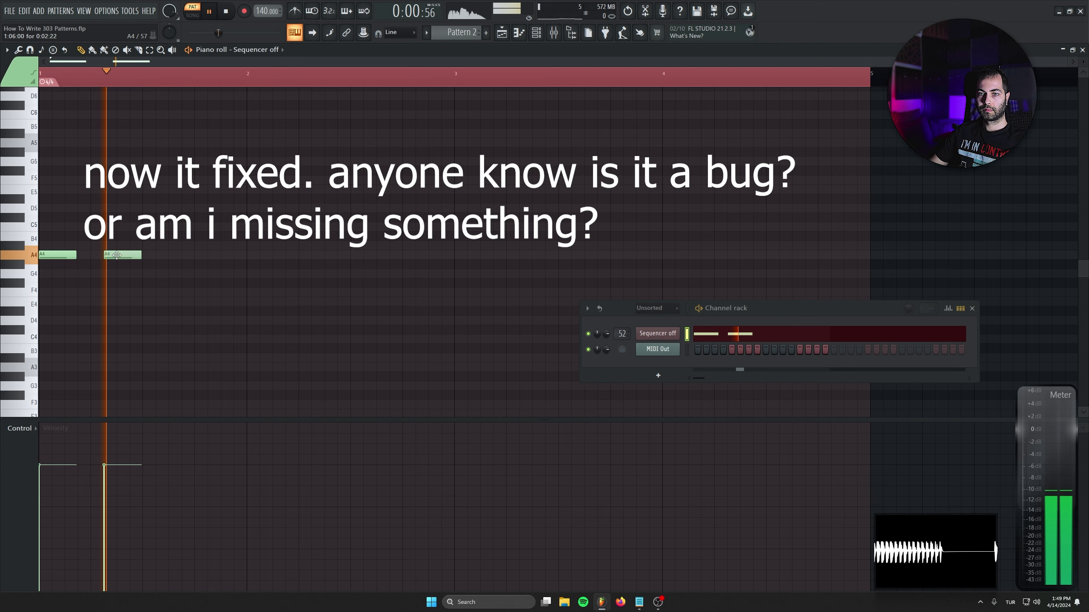
pyautogui.press('space')
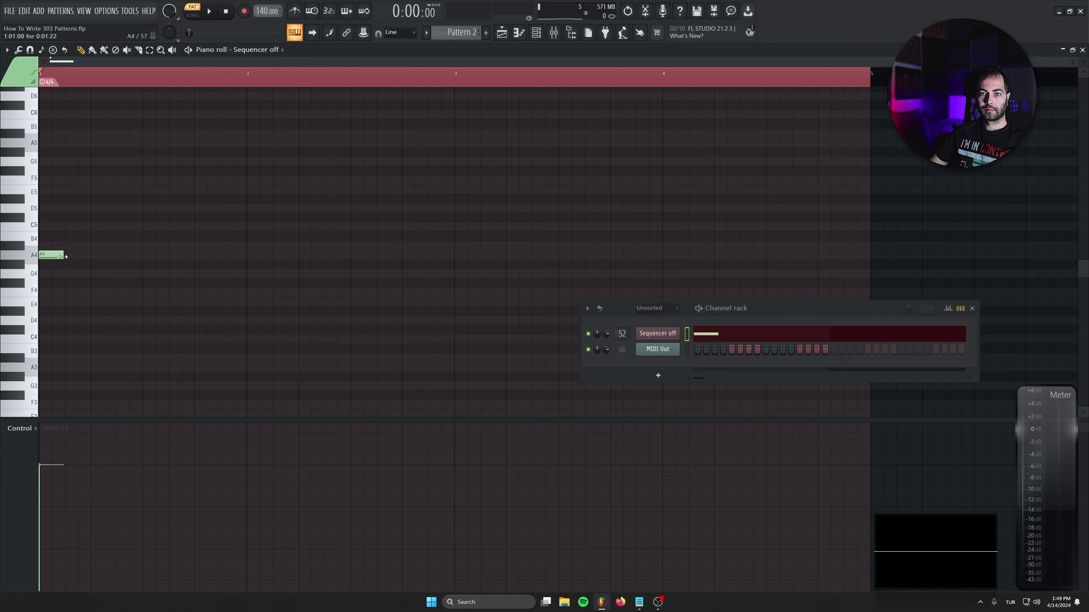
pyautogui.scroll(3, 80, 256)
pyautogui.moveTo(223, 299); pyautogui.dragTo(294, 293)
pyautogui.press('space')
pyautogui.press('space')
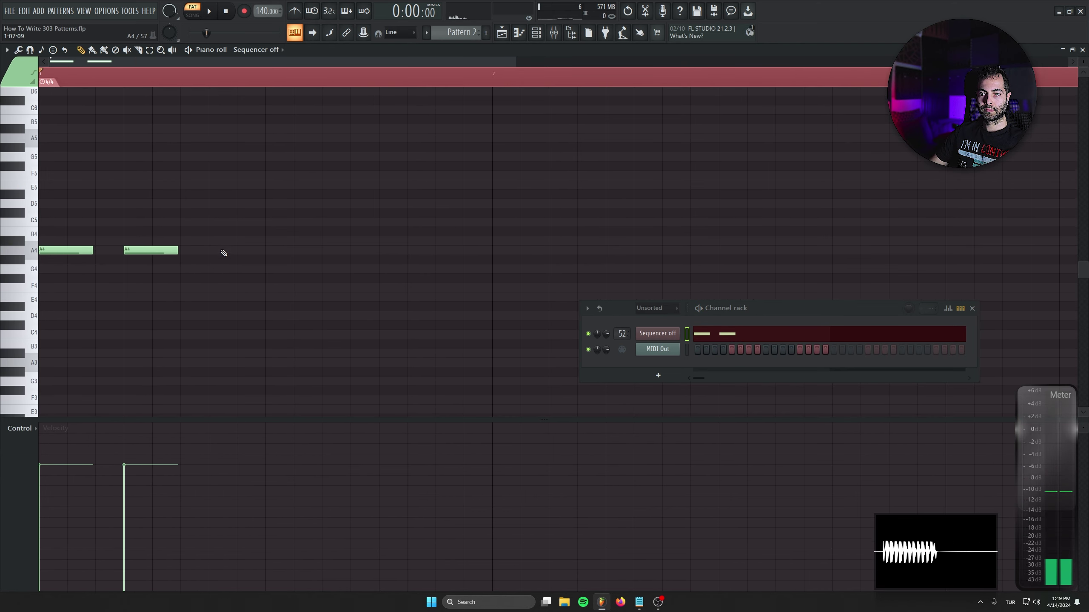
pyautogui.press('space')
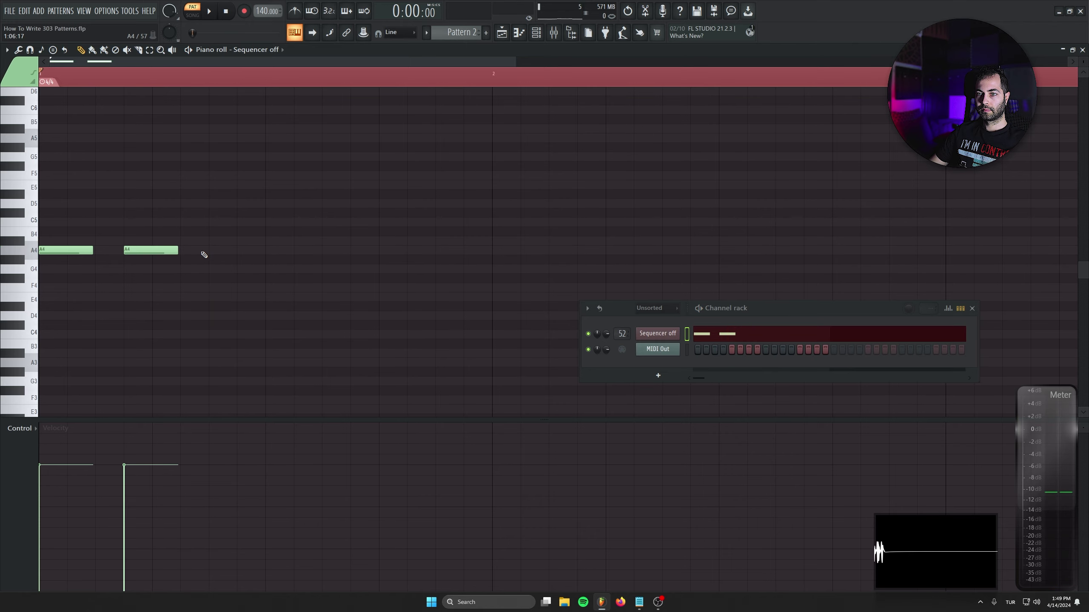
# Add two-step A4 notes on steps 6, 10 and 15 of bar 1 and audition the rhythm.
pyautogui.moveTo(222, 251); pyautogui.dragTo(194, 251)
pyautogui.press('space')
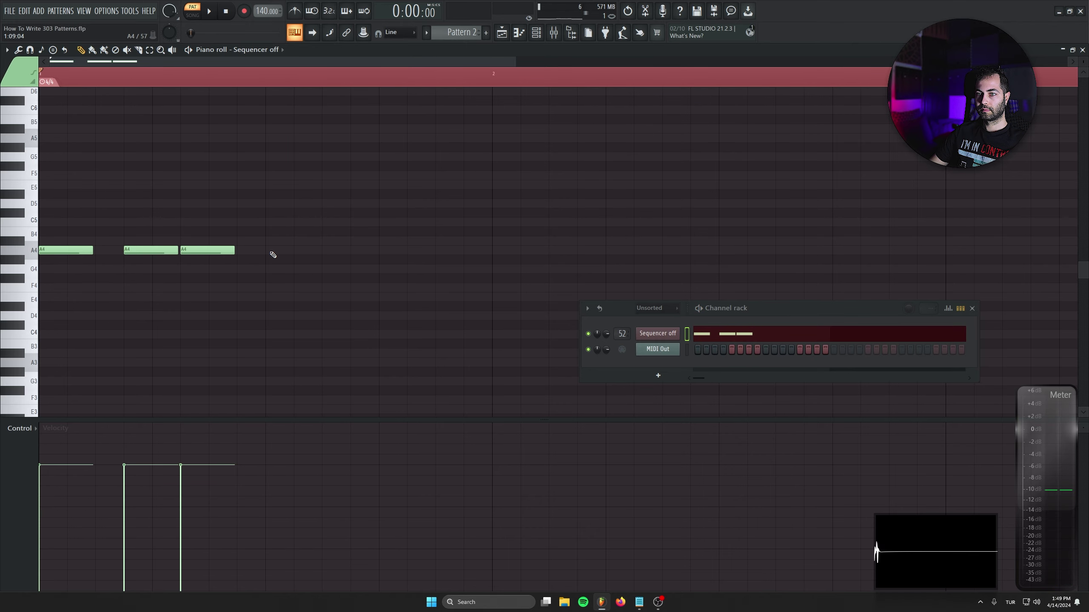
pyautogui.click(317, 251)
pyautogui.click(422, 250)
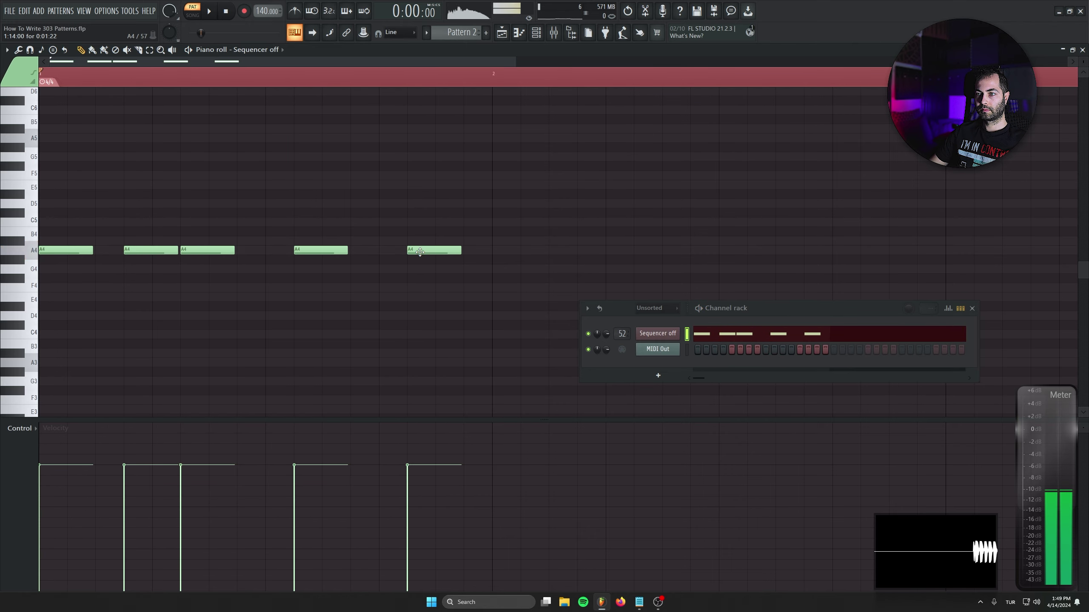
pyautogui.moveTo(452, 250); pyautogui.dragTo(480, 250)
pyautogui.scroll(-2, 396, 318)
pyautogui.press('space')
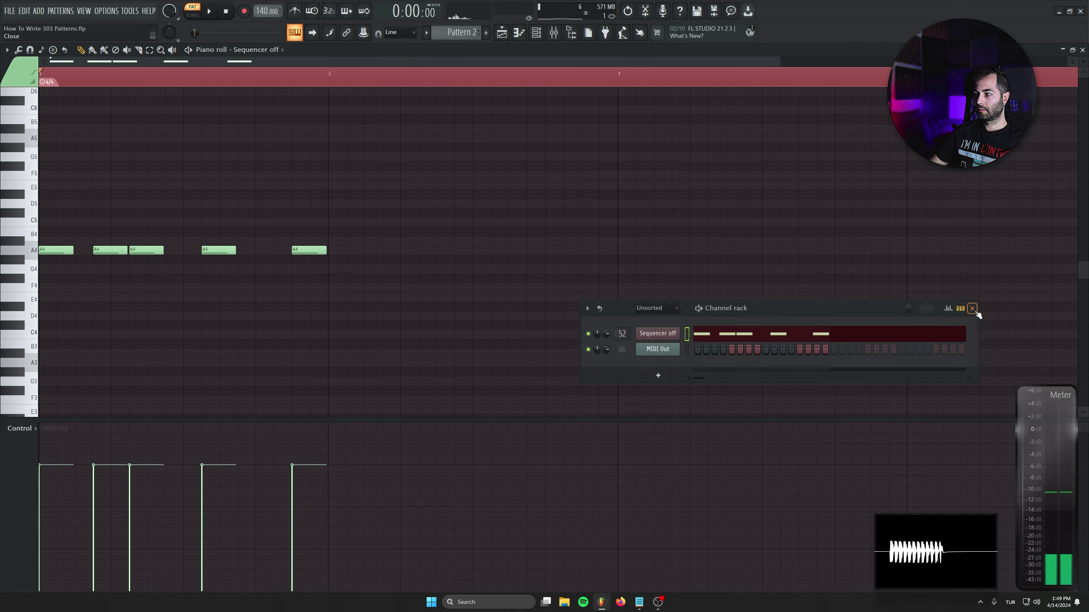
# Close the Channel rack and rearrange the last two A4 notes onto steps 11 and 15 while playing with the metronome.
pyautogui.click(972, 308)
pyautogui.moveTo(315, 252); pyautogui.dragTo(296, 252)
pyautogui.press('space')
pyautogui.press('space')
pyautogui.press('space')
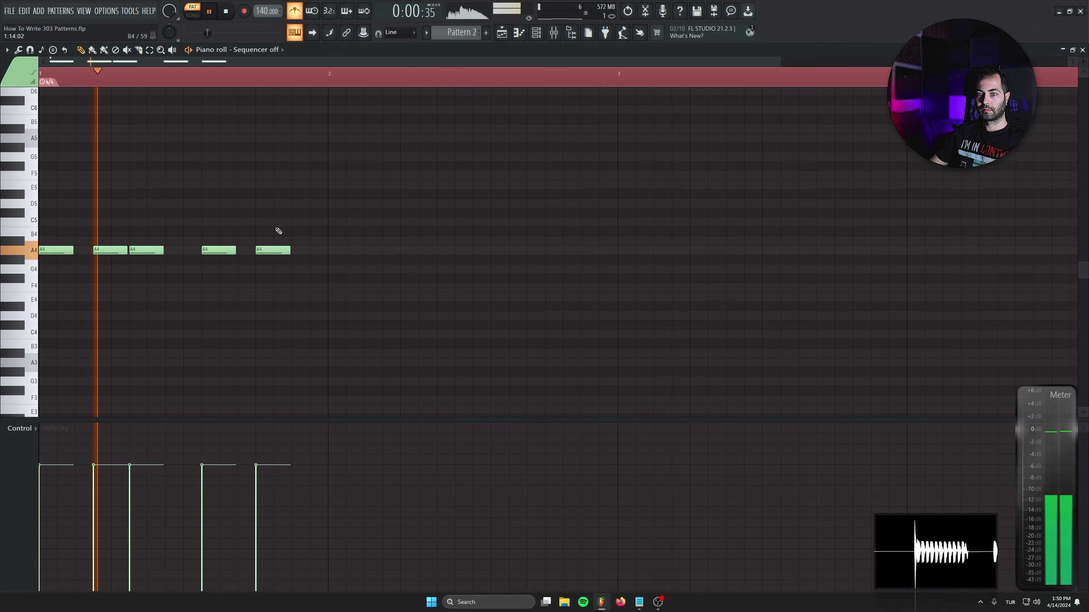
pyautogui.moveTo(218, 251)
pyautogui.mouseDown()
pyautogui.moveTo(318, 251)
pyautogui.moveTo(52, 278)
pyautogui.moveTo(358, 247)
pyautogui.moveTo(341, 249)
pyautogui.mouseUp()
pyautogui.press('space')
pyautogui.rightClick(345, 251)
pyautogui.press('space')
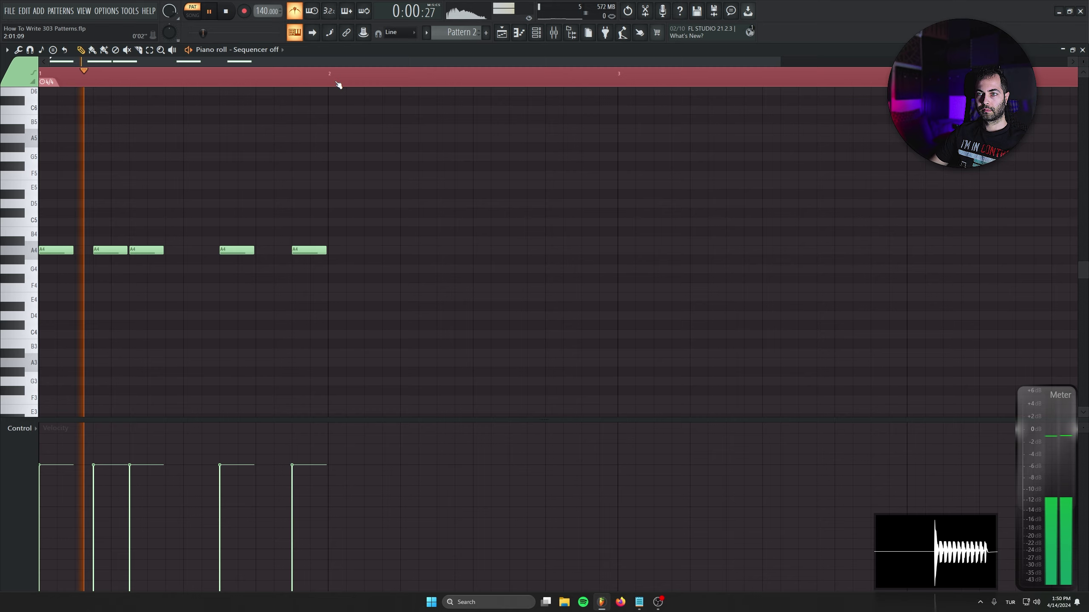
# Loop only bar 1 and fill it with one-step A5 notes on steps 3, 8, 9, 10, 13 and 14.
pyautogui.scroll(2, 326, 317)
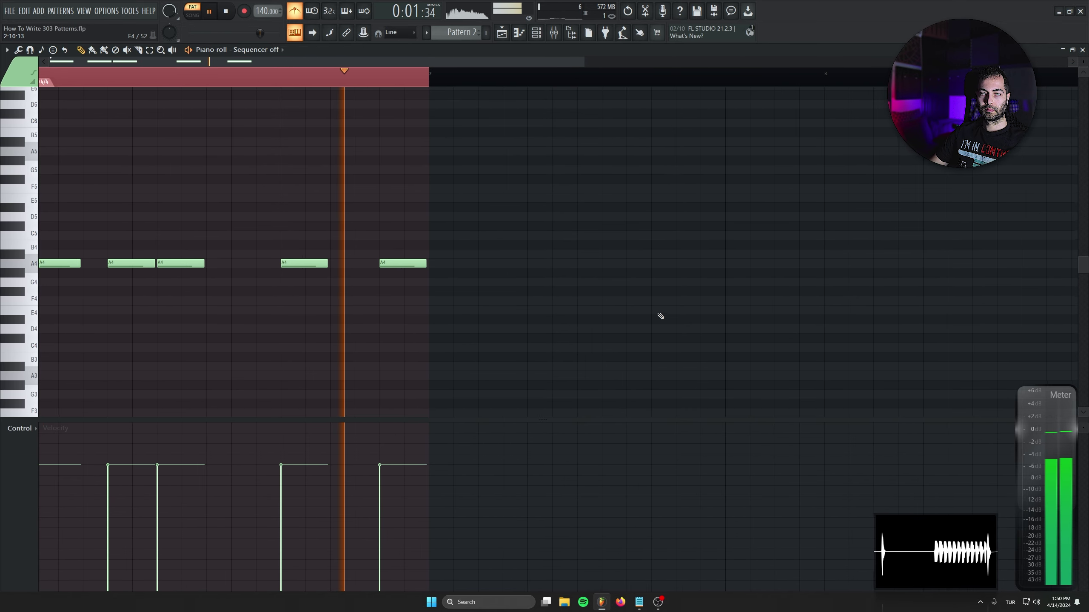
pyautogui.press('space')
pyautogui.moveTo(454, 258); pyautogui.dragTo(541, 227)
pyautogui.scroll(5, 120, 257)
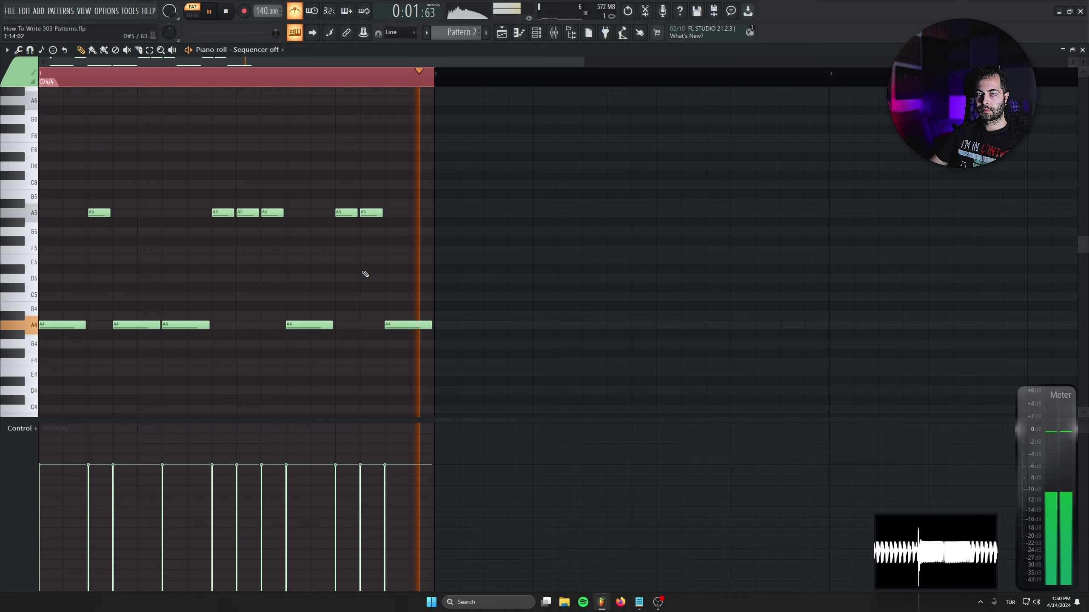
pyautogui.scroll(-3, 330, 194)
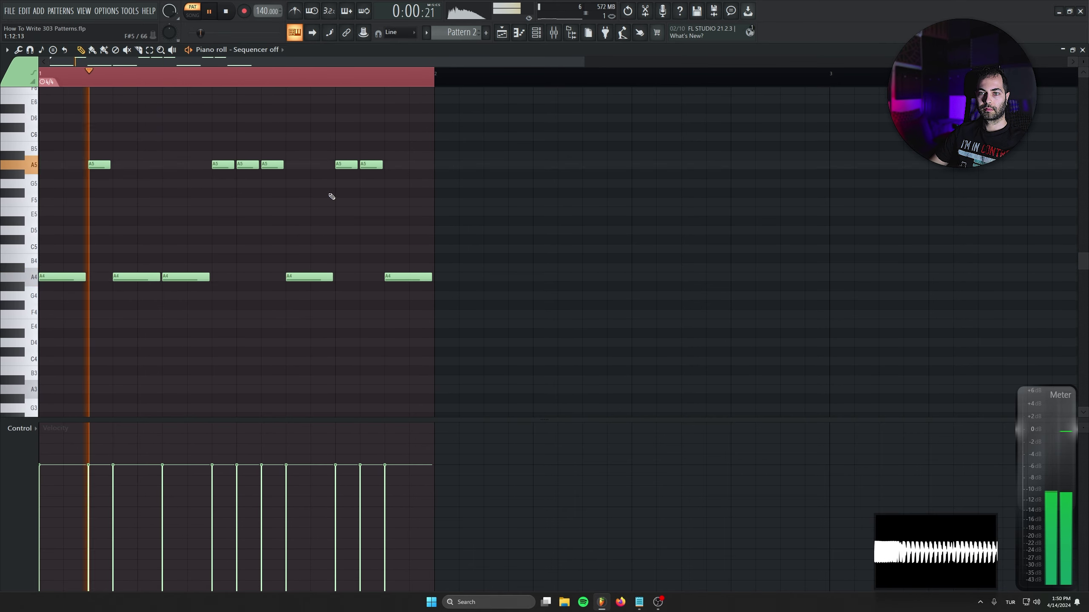
pyautogui.scroll(2, 88, 169)
pyautogui.scroll(-2, 88, 169)
pyautogui.press('space')
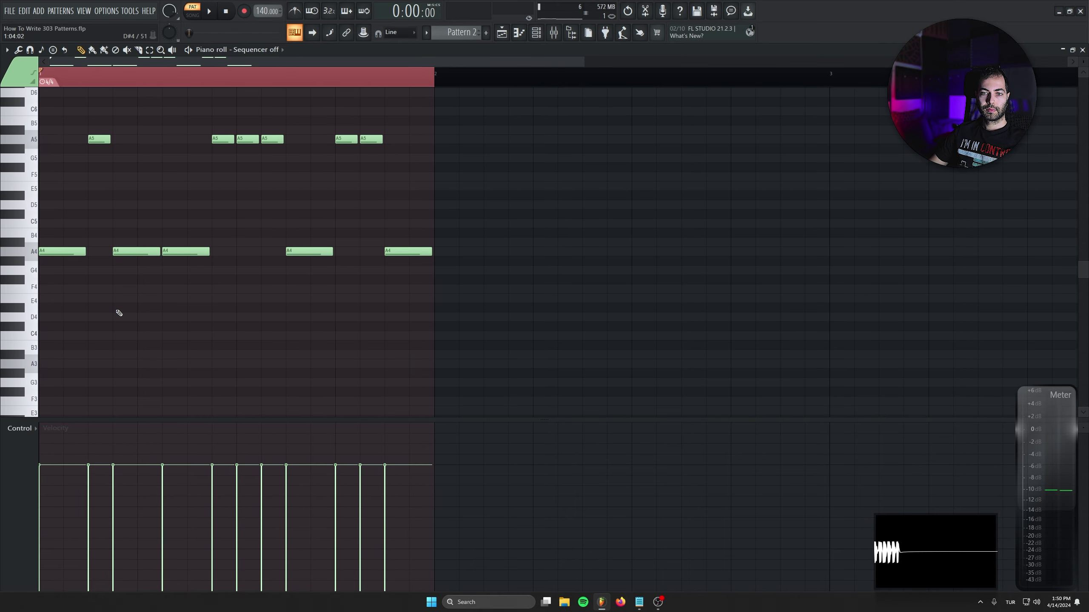
# Add one-step A3 notes on steps 2, 7, 12 and 16, overlapping the ends of the A4 notes.
pyautogui.scroll(-1, 117, 310)
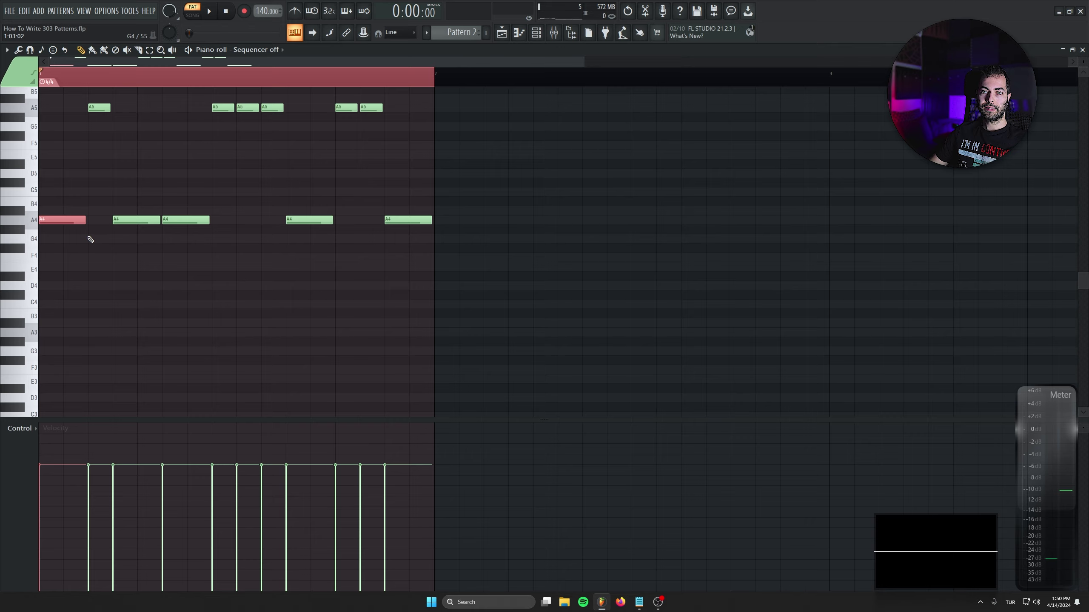
pyautogui.click(66, 334)
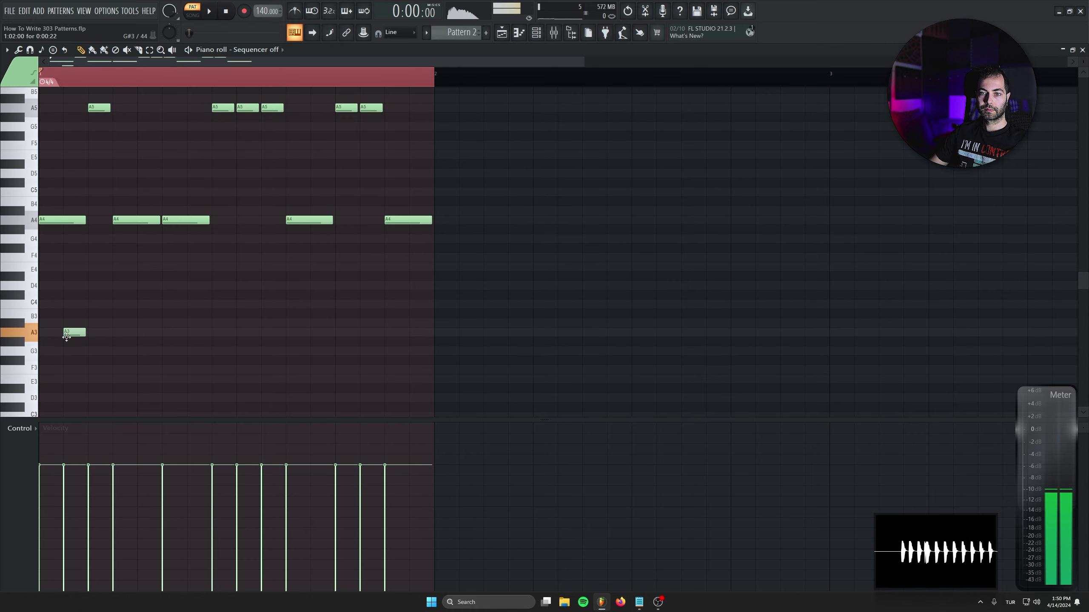
pyautogui.press('space')
pyautogui.click(198, 333)
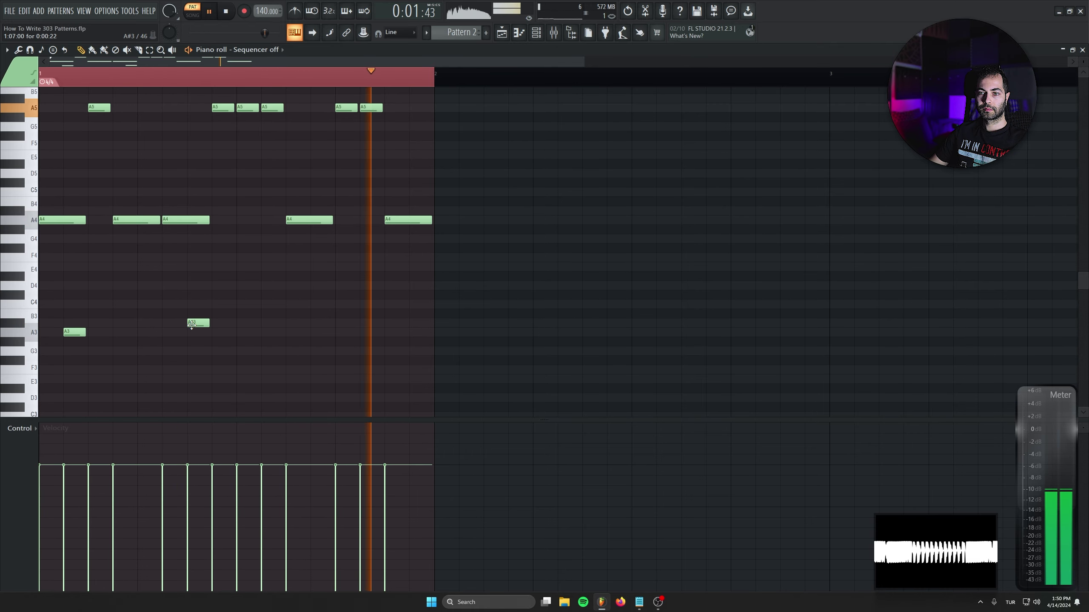
pyautogui.click(320, 334)
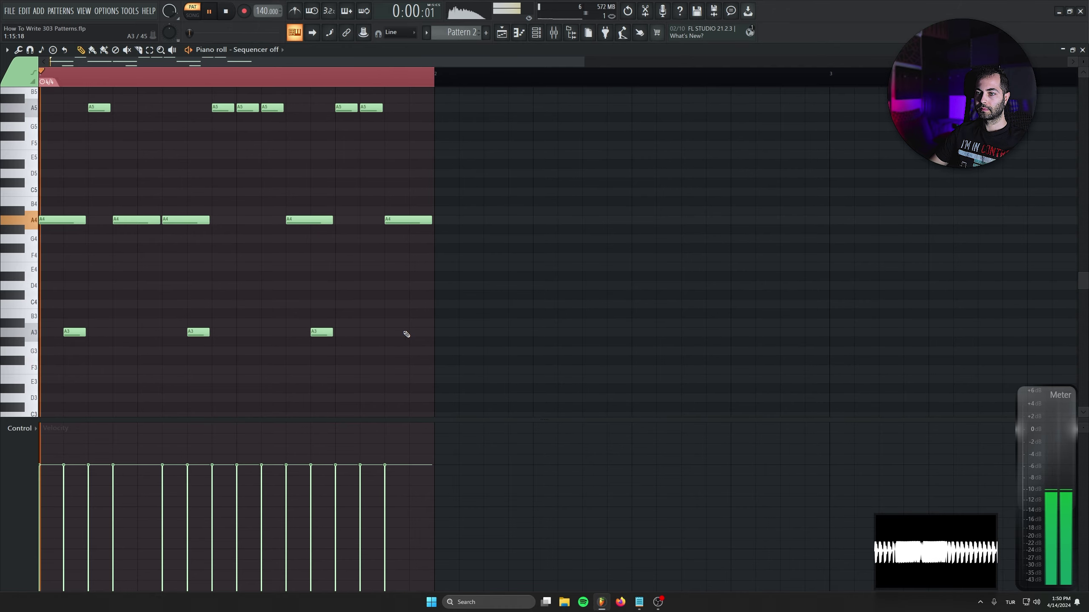
pyautogui.click(419, 332)
# Transpose all of the pattern's notes up one octave, deselect them and stop playback.
pyautogui.scroll(3, 414, 324)
pyautogui.scroll(-2, 407, 322)
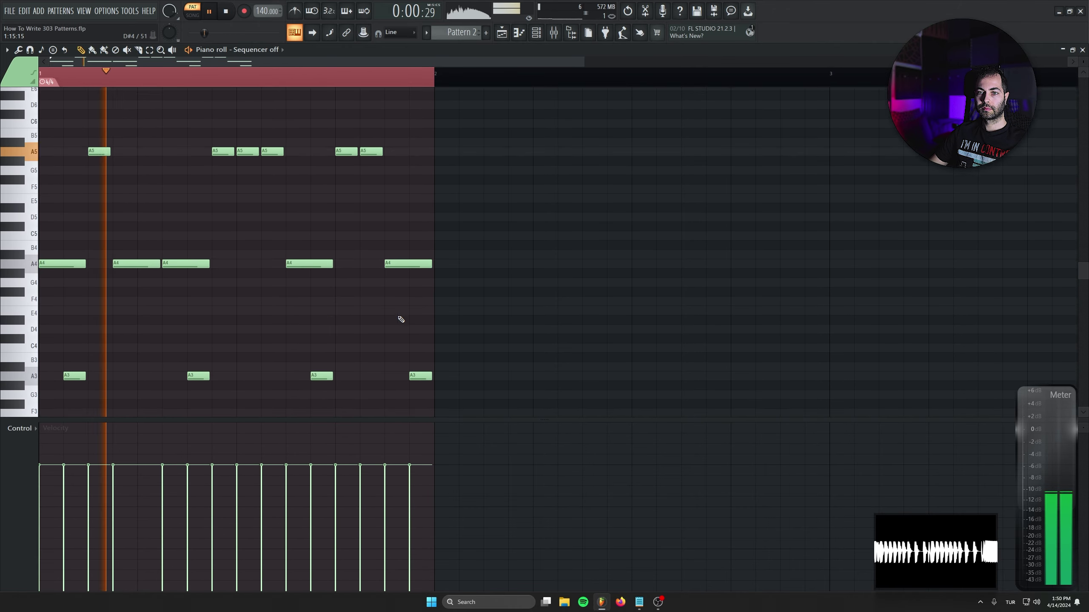
pyautogui.hotkey('ctrl', 'a')
pyautogui.hotkey('ctrl', 'Up')
pyautogui.scroll(4, 184, 361)
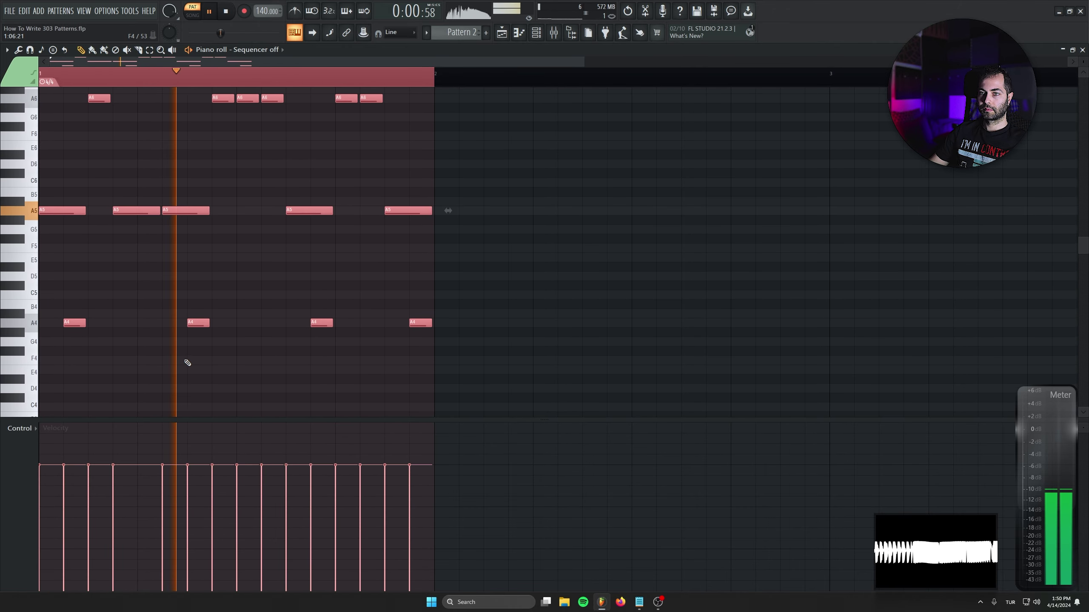
pyautogui.scroll(2, 464, 304)
pyautogui.click(713, 285)
pyautogui.rightClick(712, 285)
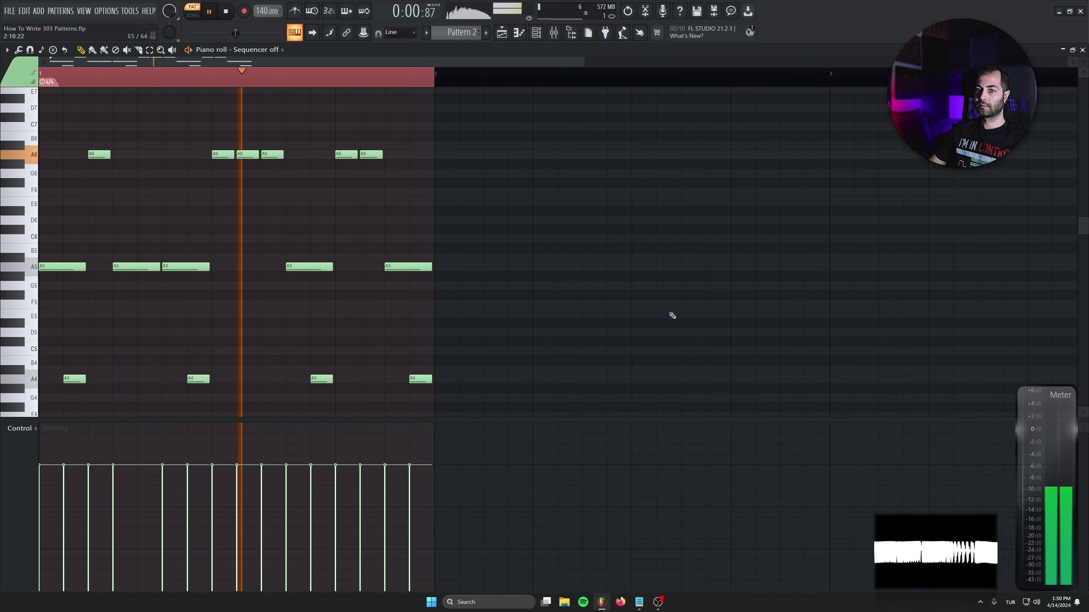
pyautogui.press('space')
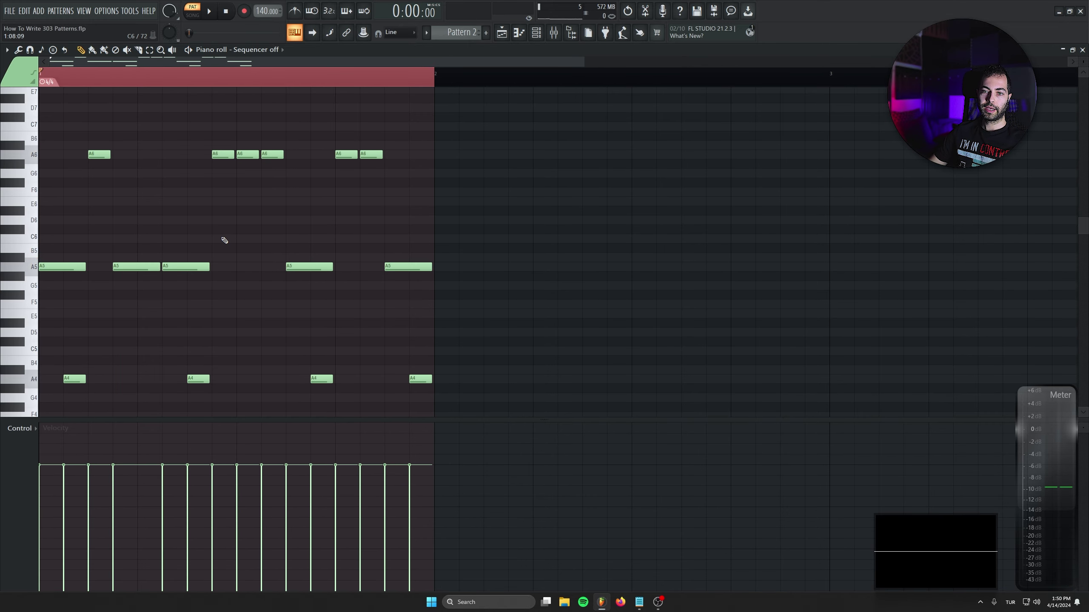
# Lower the step 9 A6 note to A5 and stretch the step 8 A6 note over two steps, checking the loop.
pyautogui.scroll(3, 224, 240)
pyautogui.scroll(2, 224, 227)
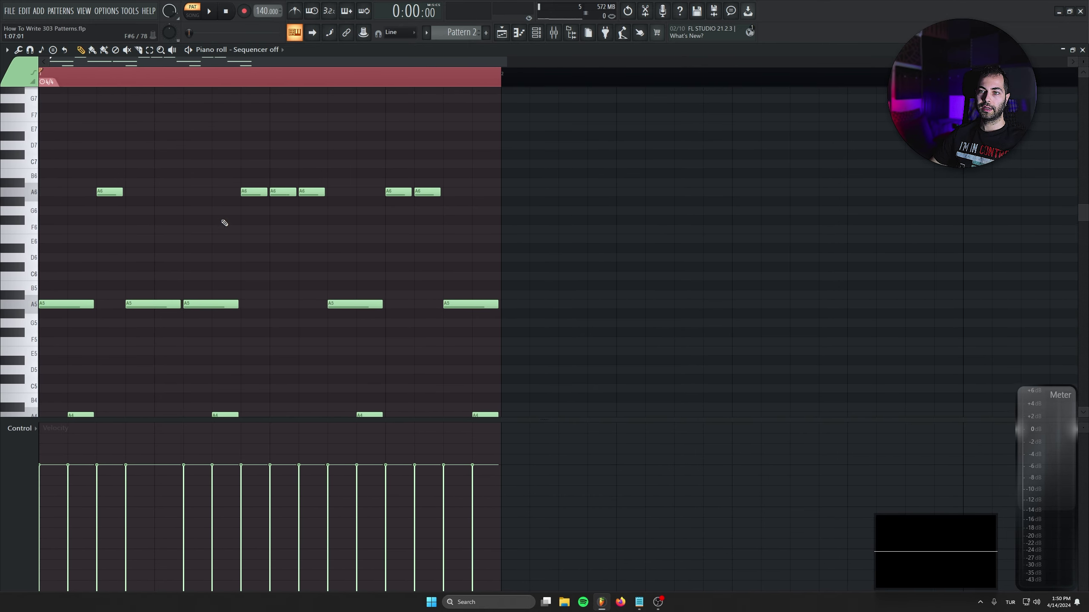
pyautogui.scroll(-3, 297, 222)
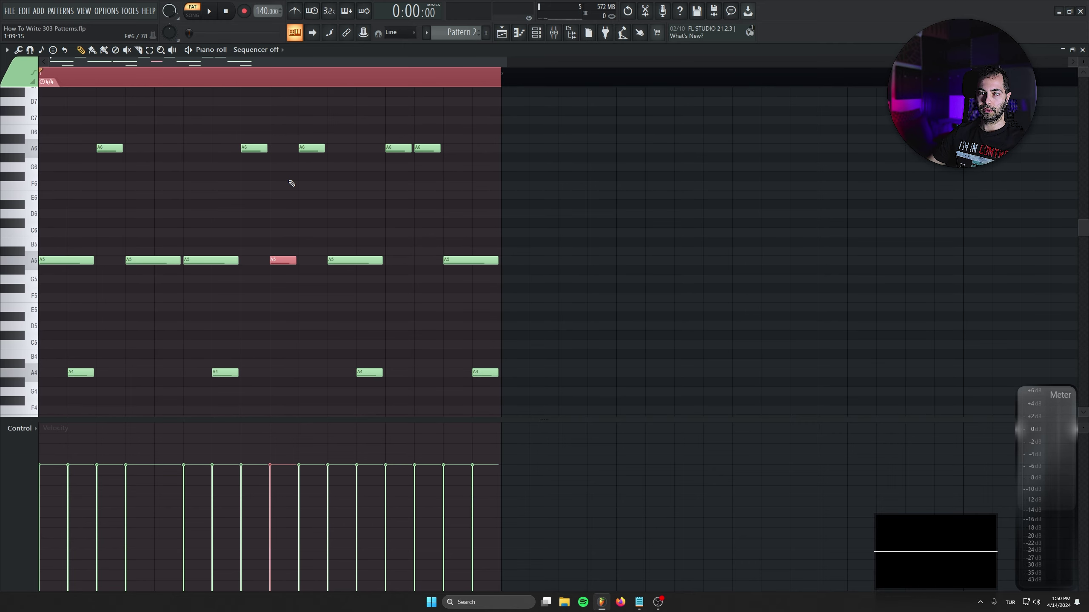
pyautogui.press('space')
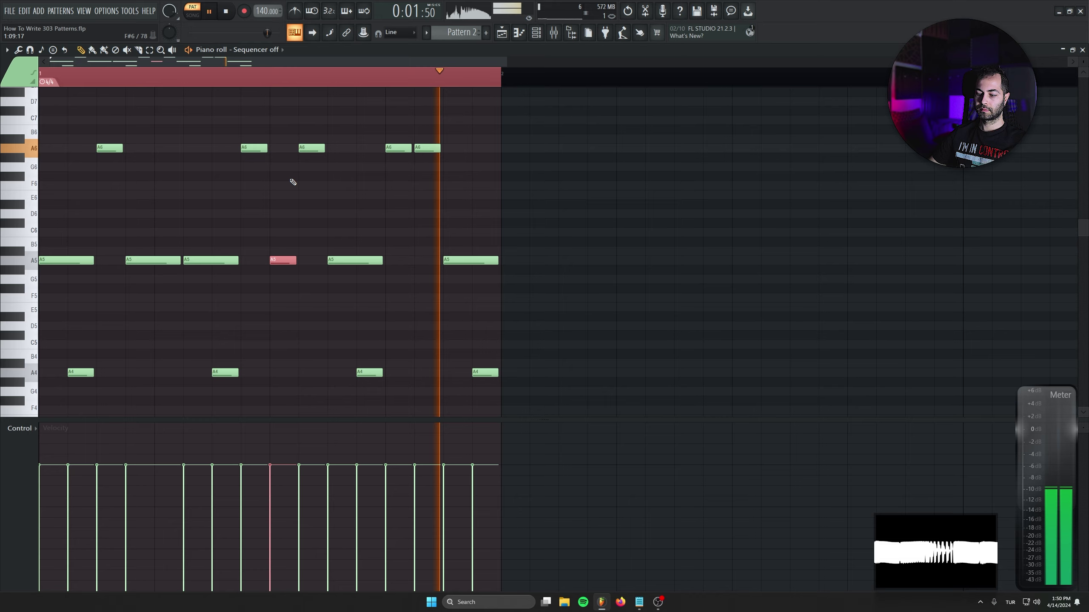
pyautogui.hotkey('ctrl', 'Down')
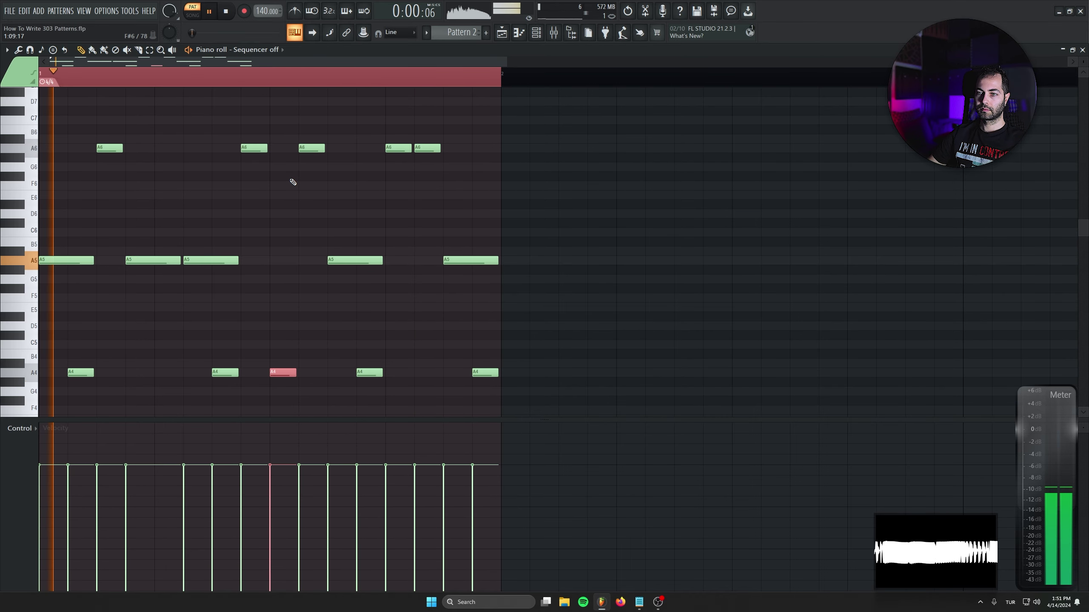
pyautogui.press('space')
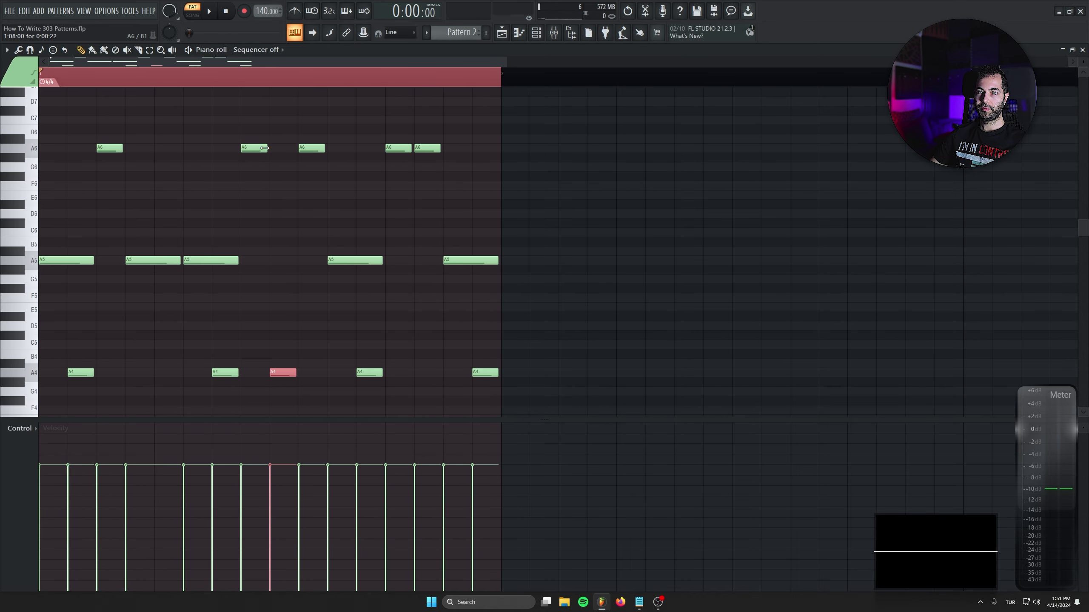
pyautogui.hotkey('ctrl', 'Up')
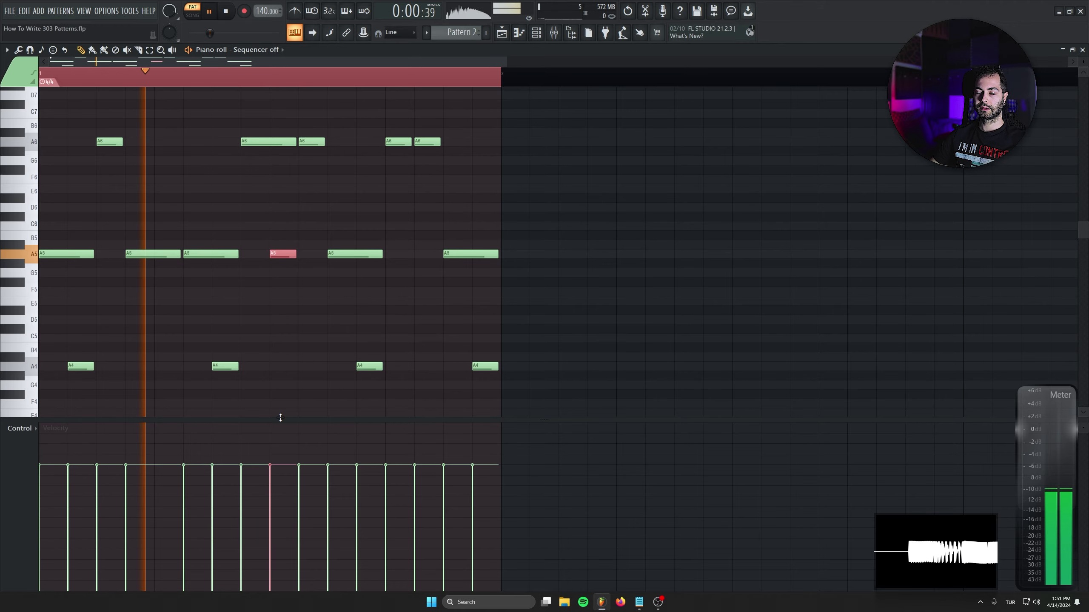
pyautogui.press('space')
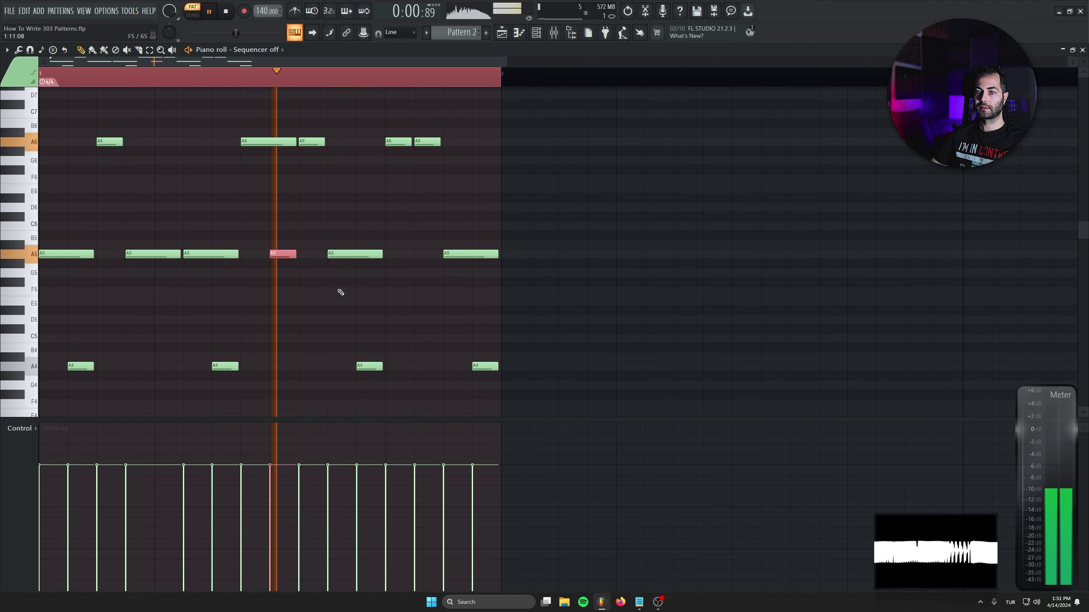
# Raise the A6 notes on steps 3 and 10 to A#6 and the step 14 note to C7, then play the loop.
pyautogui.keyDown('ctrl'); pyautogui.click(597, 302); pyautogui.keyUp('ctrl')
pyautogui.scroll(3, 258, 224)
pyautogui.press('space')
pyautogui.moveTo(541, 174); pyautogui.dragTo(42, 235)
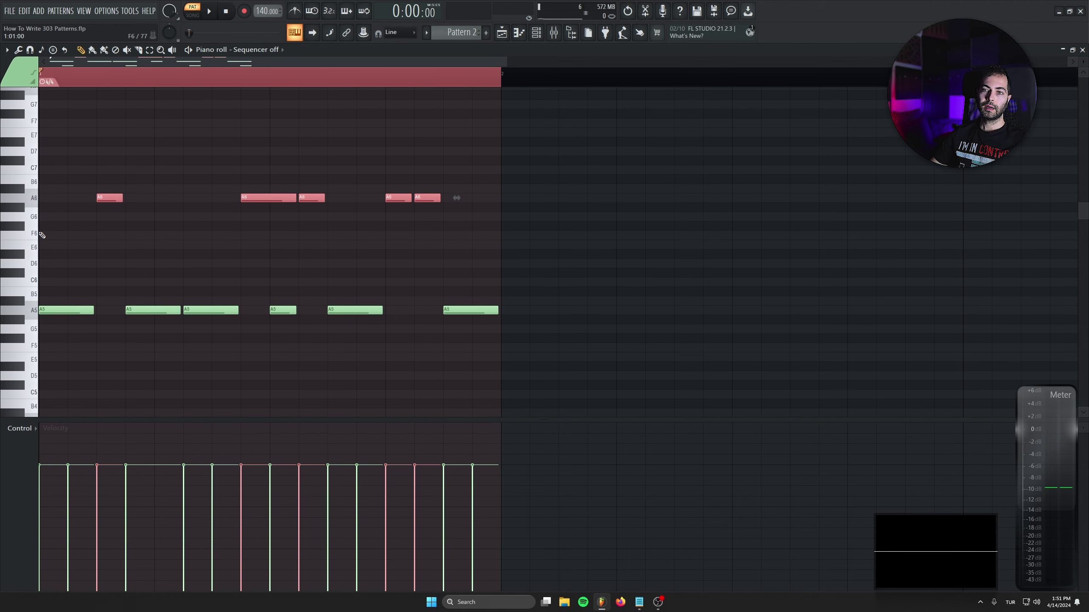
pyautogui.scroll(-4, 98, 226)
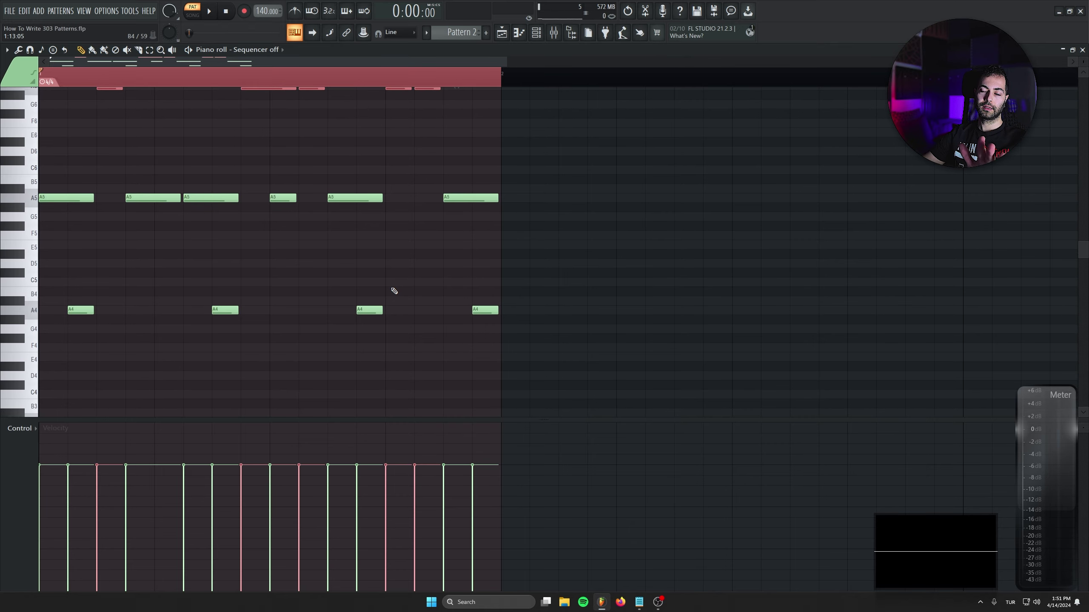
pyautogui.scroll(4, 394, 291)
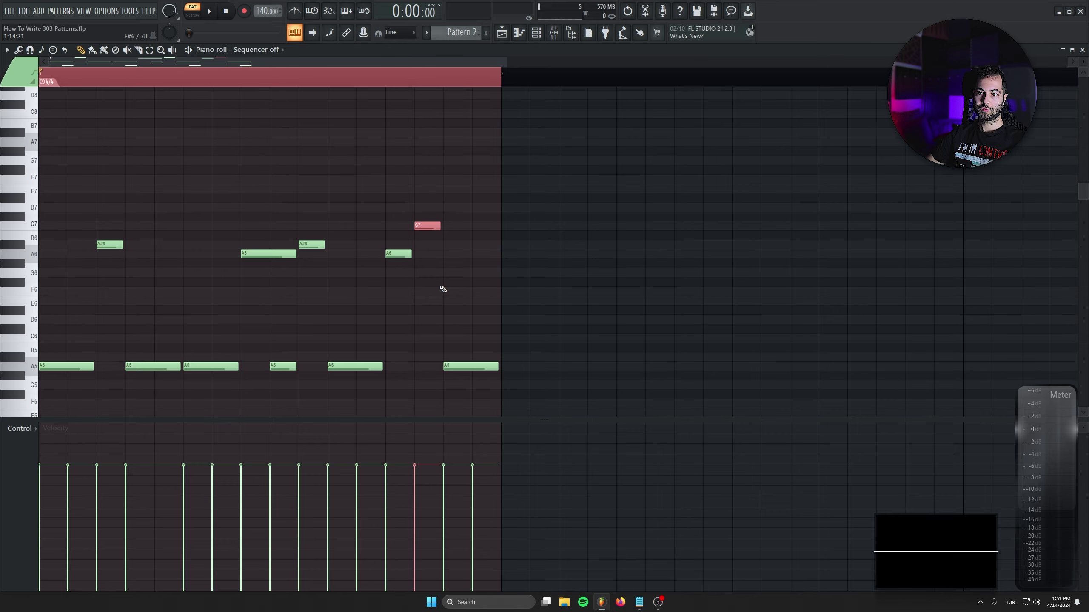
pyautogui.press('space')
pyautogui.scroll(-2, 613, 273)
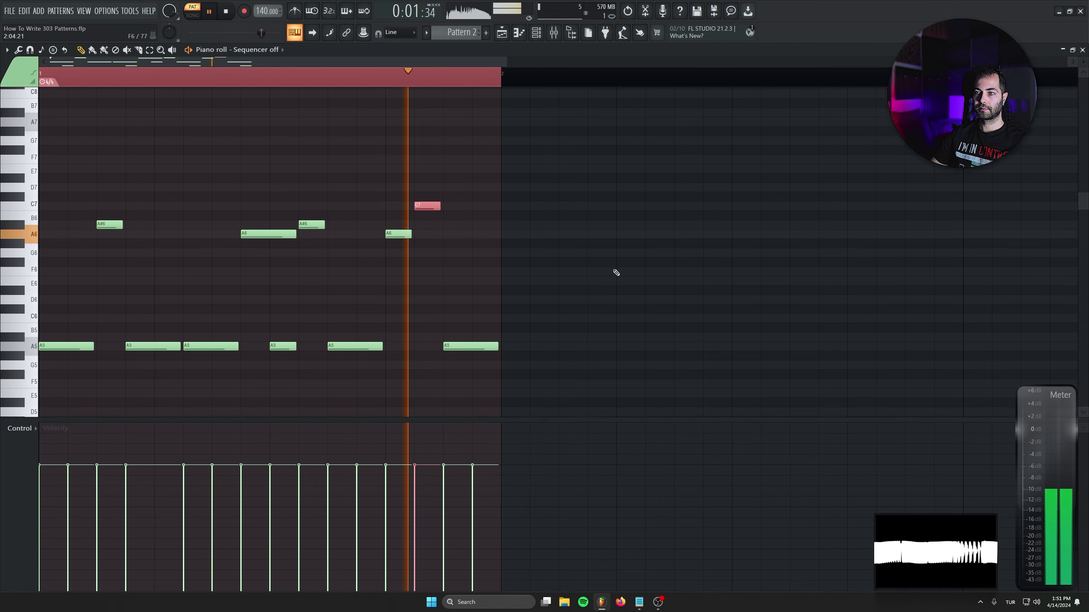
pyautogui.scroll(-1, 616, 273)
pyautogui.click(631, 219)
pyautogui.rightClick(632, 219)
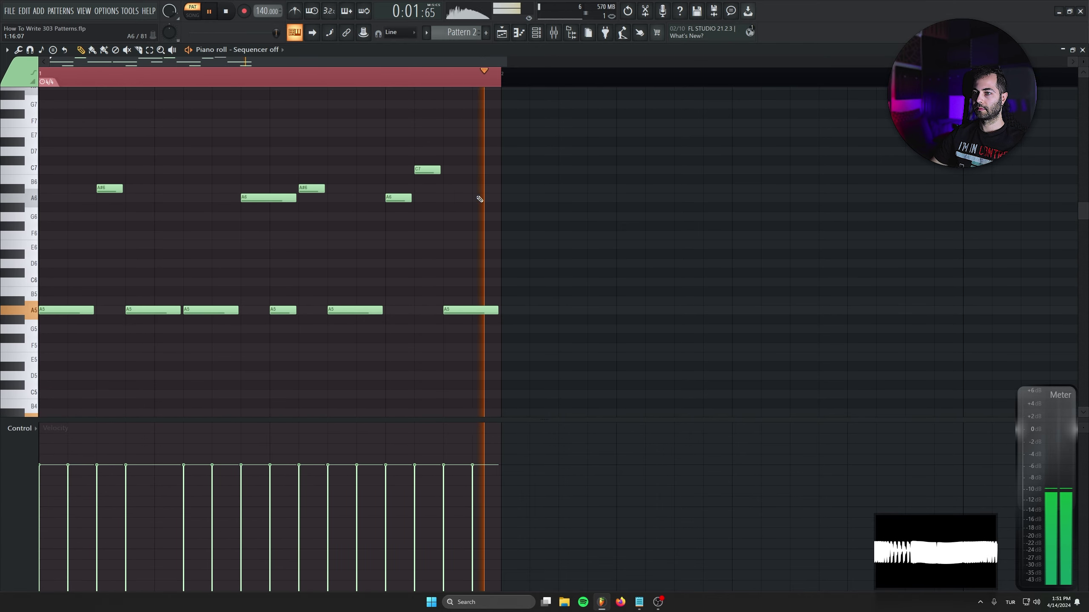
# Lower the step 14 note to A#6 while auditioning the loop.
pyautogui.press('space')
pyautogui.moveTo(430, 170)
pyautogui.mouseDown()
pyautogui.moveTo(428, 215)
pyautogui.moveTo(432, 188)
pyautogui.mouseUp()
pyautogui.press('space')
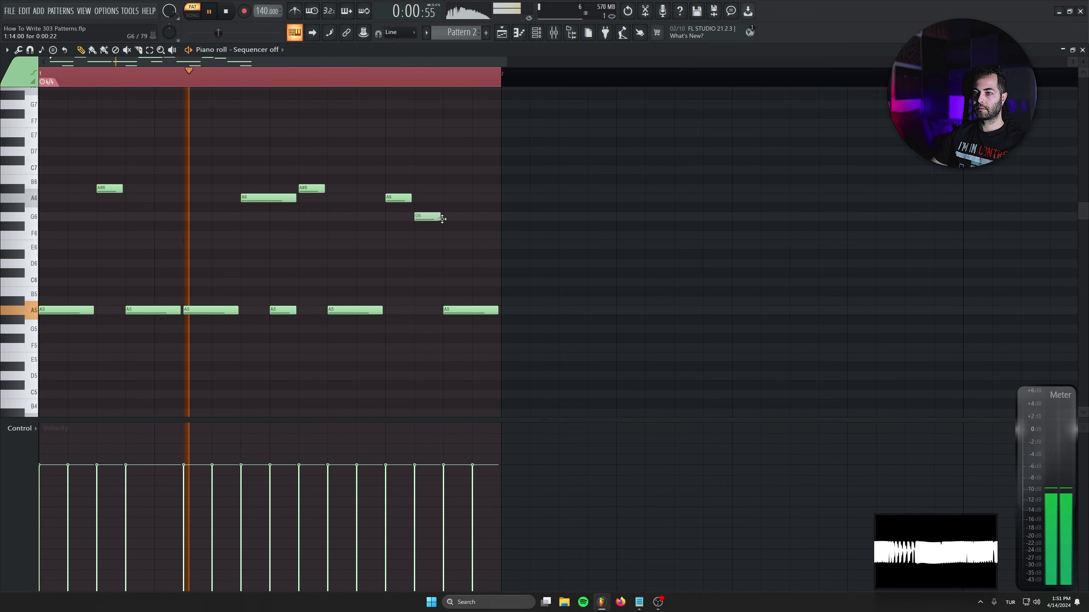
pyautogui.moveTo(441, 212); pyautogui.dragTo(443, 194)
# Try shortening the last A5 note to one step and raising the step 16 A4 note to A5 during playback.
pyautogui.scroll(-3, 490, 287)
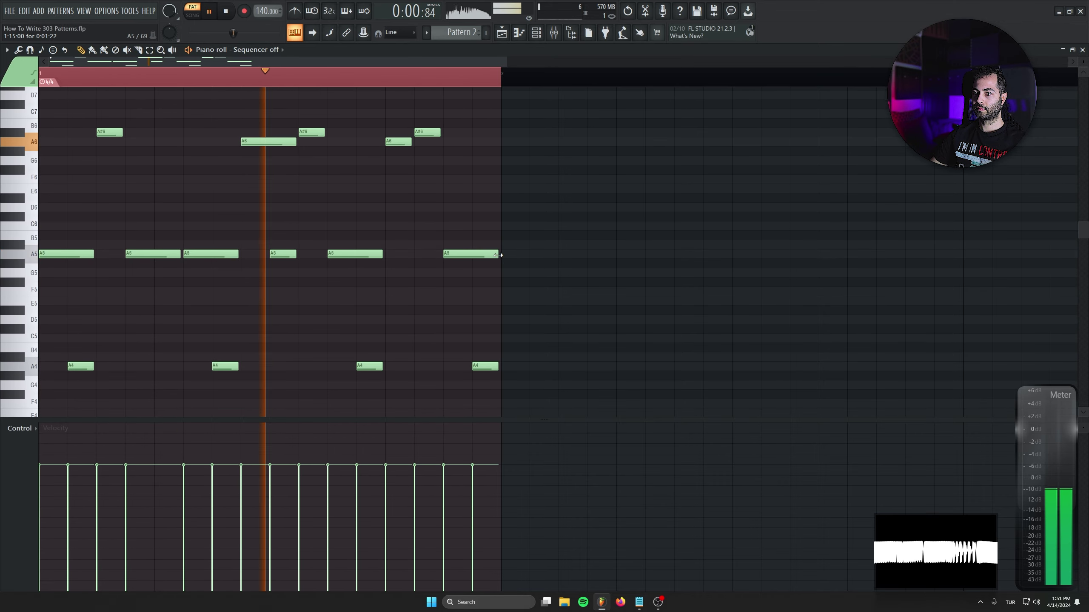
pyautogui.moveTo(497, 253); pyautogui.dragTo(470, 254)
pyautogui.moveTo(490, 366); pyautogui.dragTo(491, 254)
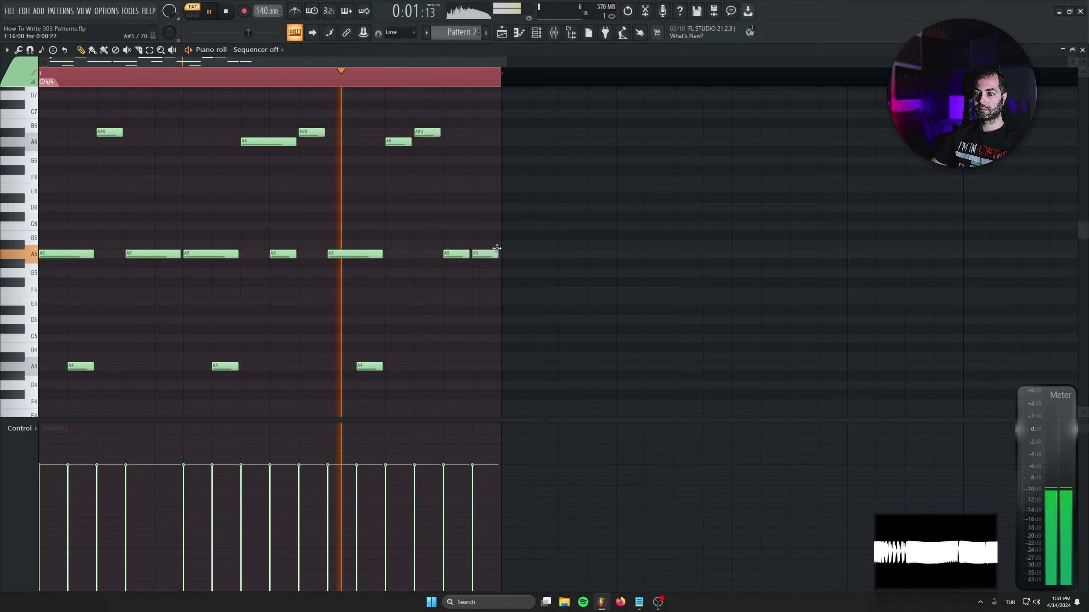
pyautogui.scroll(3, 492, 258)
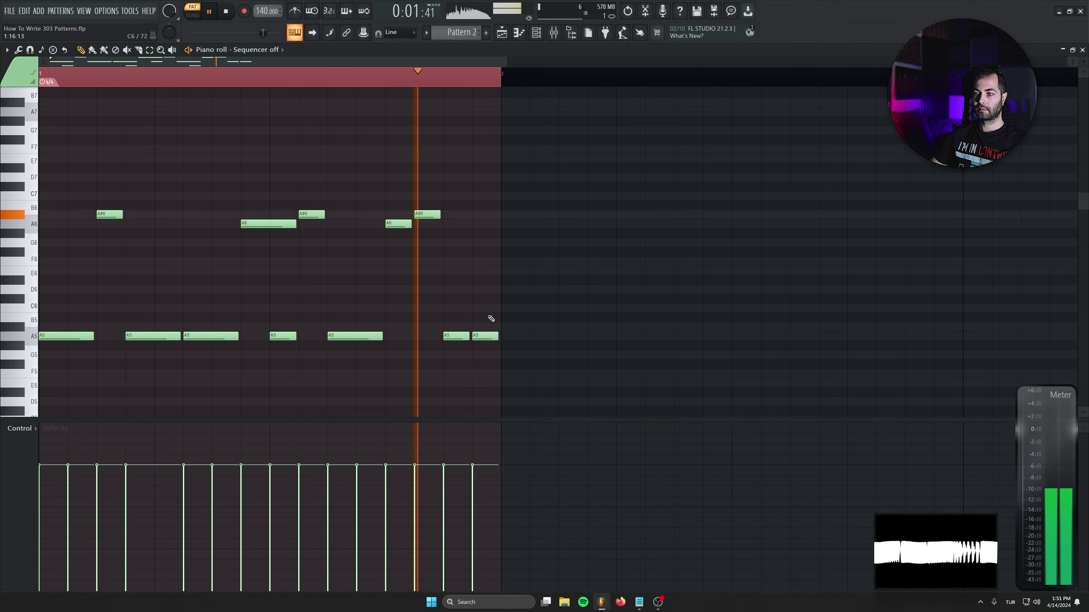
pyautogui.scroll(-3, 514, 258)
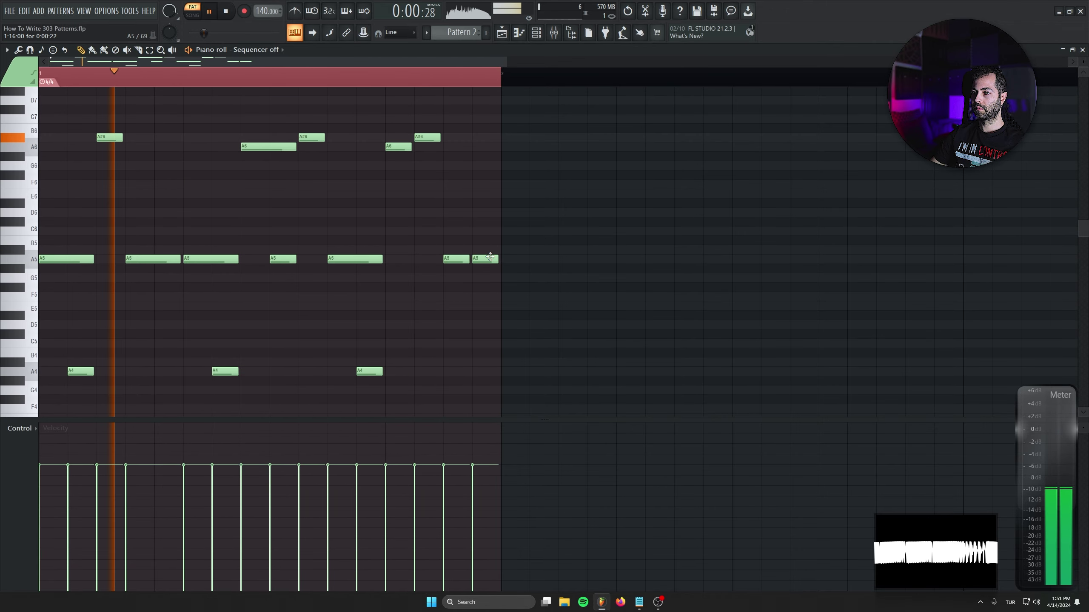
# Move the step 16 note back down to A4 and stretch the step 15 A5 note over two steps again.
pyautogui.moveTo(487, 259); pyautogui.dragTo(487, 371)
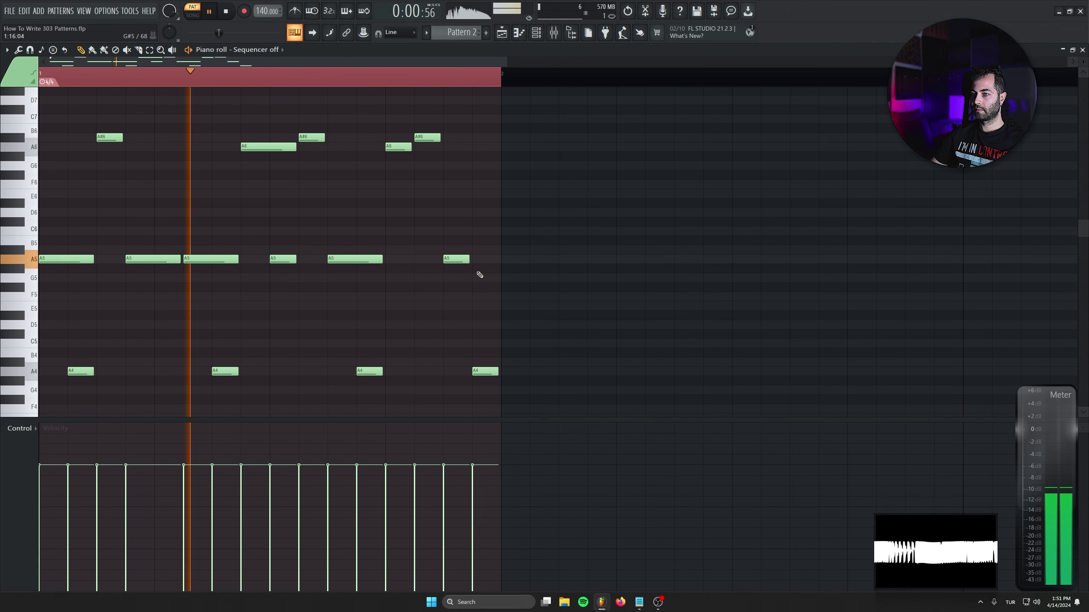
pyautogui.moveTo(469, 259); pyautogui.dragTo(498, 260)
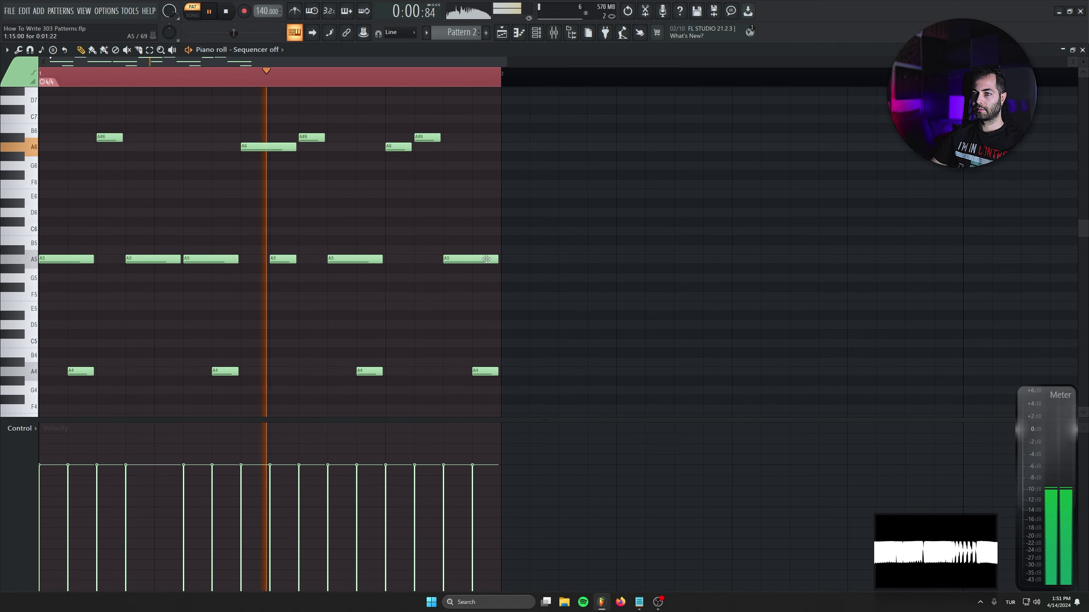
pyautogui.scroll(1, 528, 263)
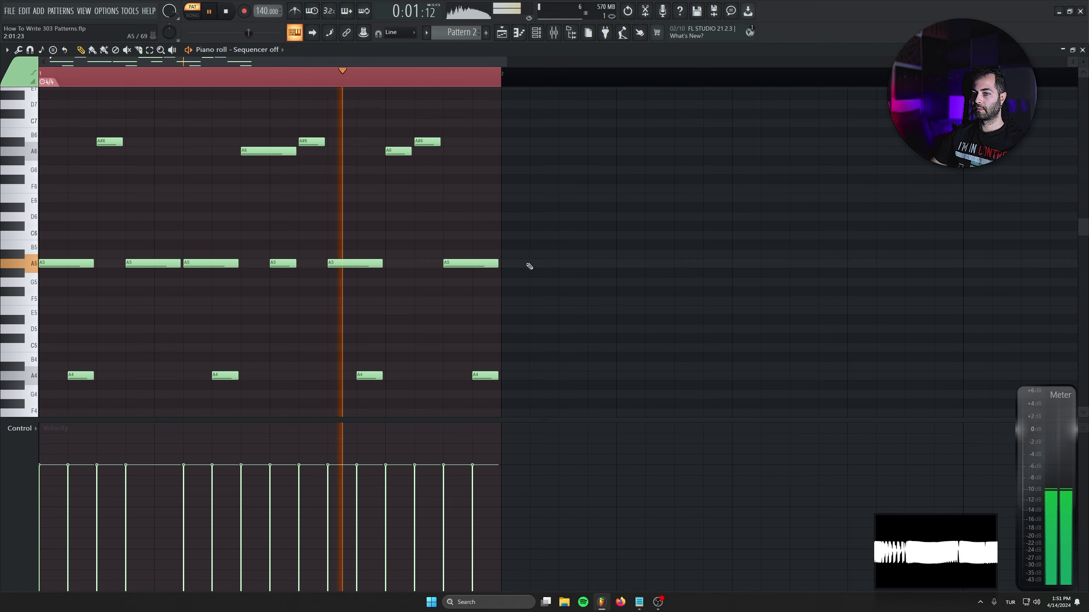
# Accent the notes on steps 3, 8, 14, 15 and 16 with maximum velocity and audition the pattern.
pyautogui.press('space')
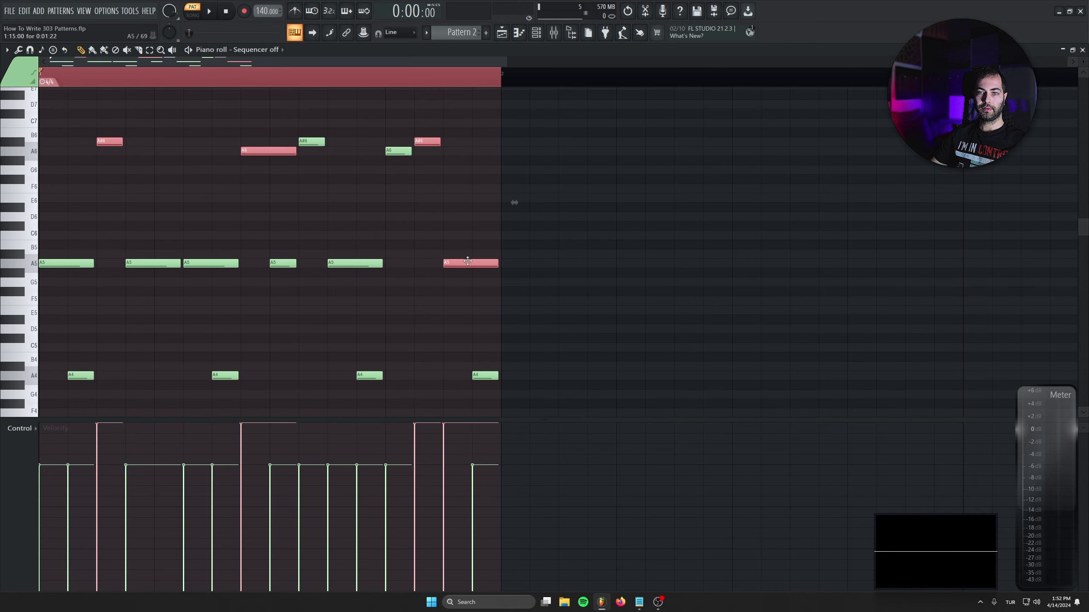
pyautogui.press('space')
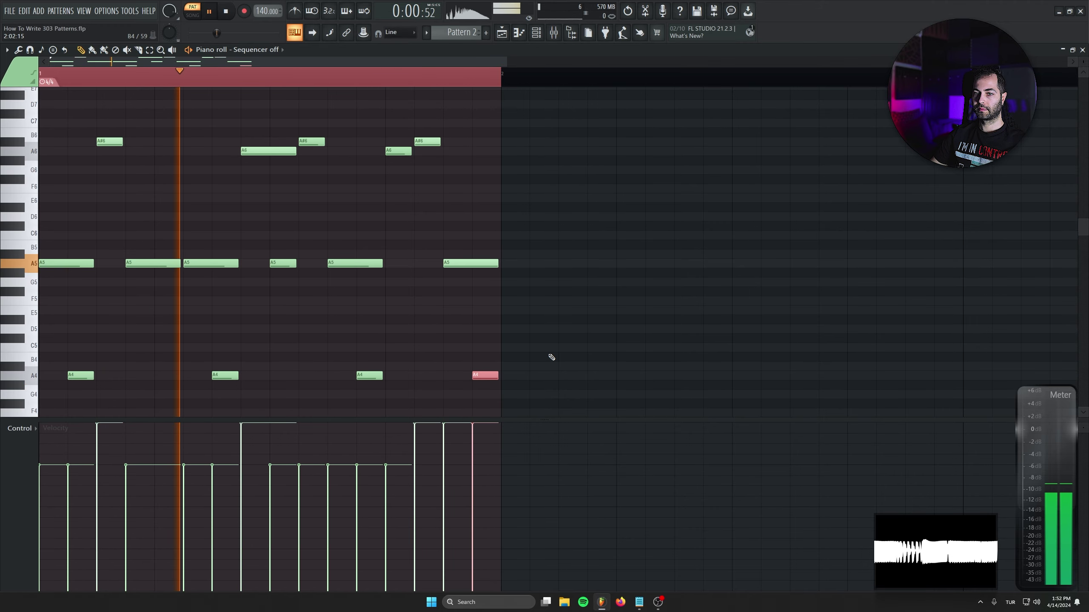
pyautogui.press('space')
# Duplicate all of bar 1's notes into bar 2, extend the loop over both bars and deselect the notes.
pyautogui.hotkey('ctrl', 'a')
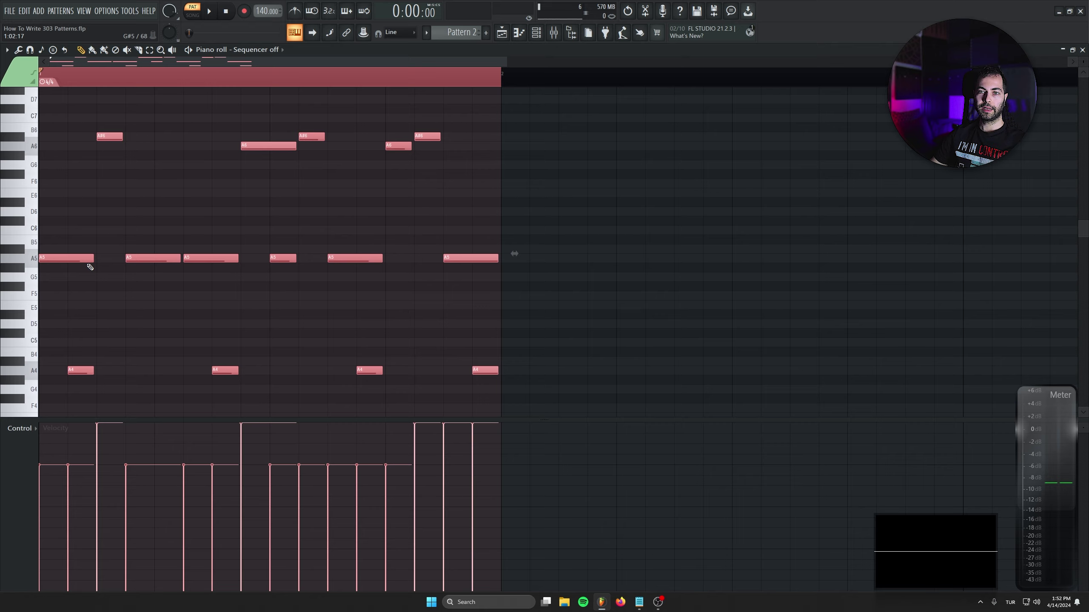
pyautogui.hotkey('ctrl', 'b')
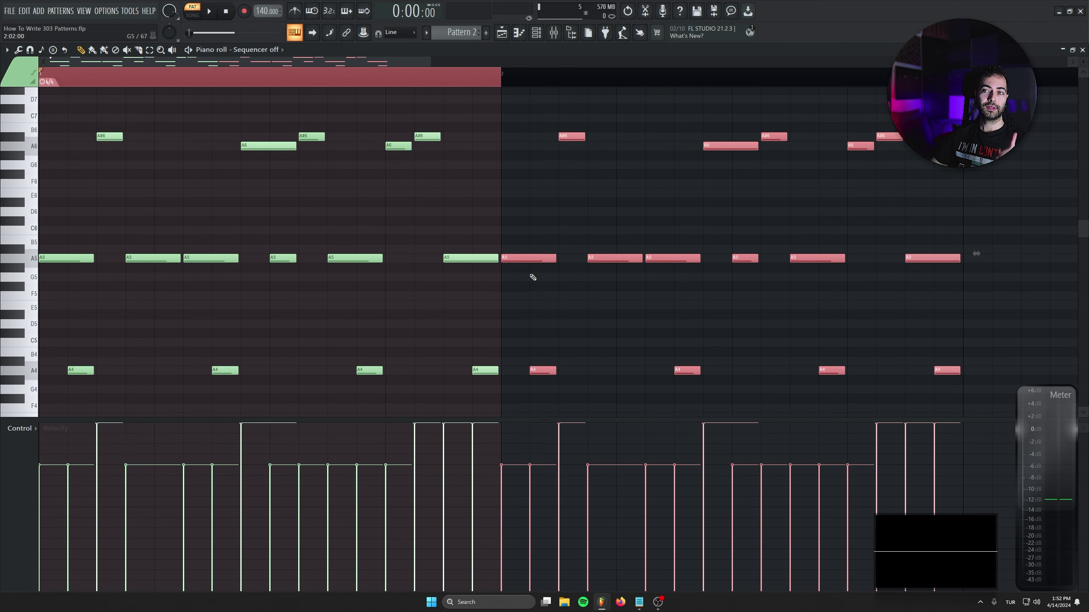
pyautogui.hotkey('ctrl', 'a')
pyautogui.moveTo(593, 207); pyautogui.dragTo(293, 220)
pyautogui.click(850, 206)
pyautogui.rightClick(850, 206)
pyautogui.moveTo(651, 172); pyautogui.dragTo(514, 193)
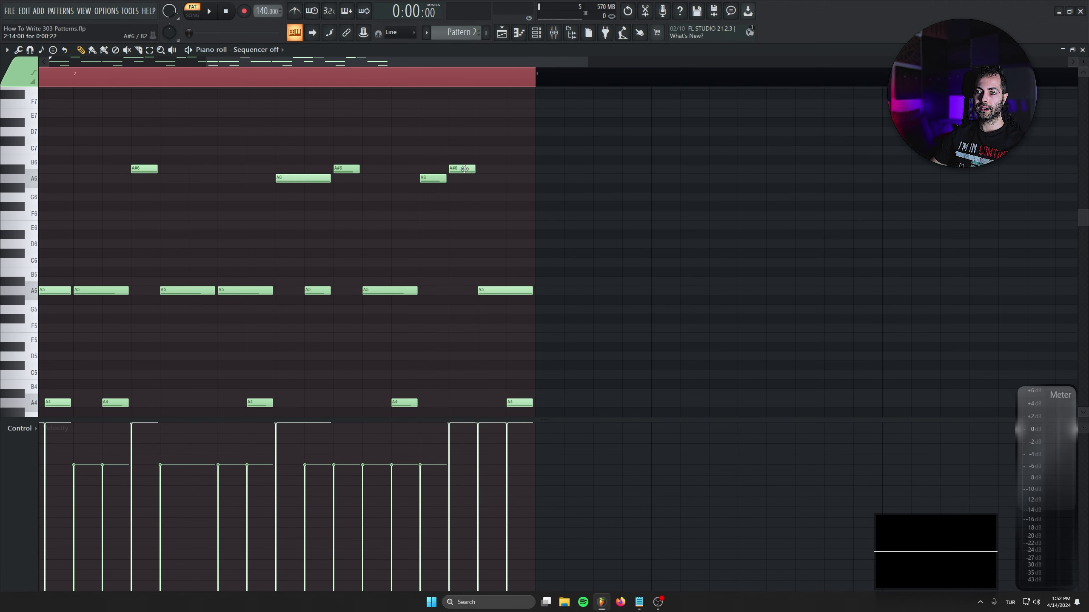
# In bar 2, raise the step 14 note to C7 and lower the step 15 note to G5, then play both bars.
pyautogui.moveTo(464, 168); pyautogui.dragTo(467, 146)
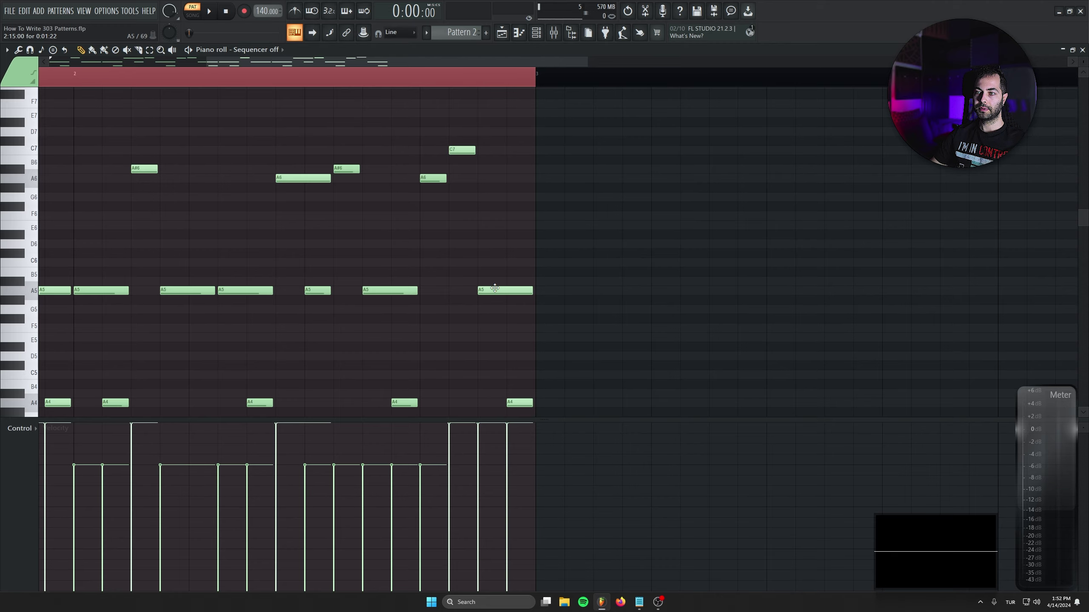
pyautogui.moveTo(494, 288); pyautogui.dragTo(497, 309)
pyautogui.press('space')
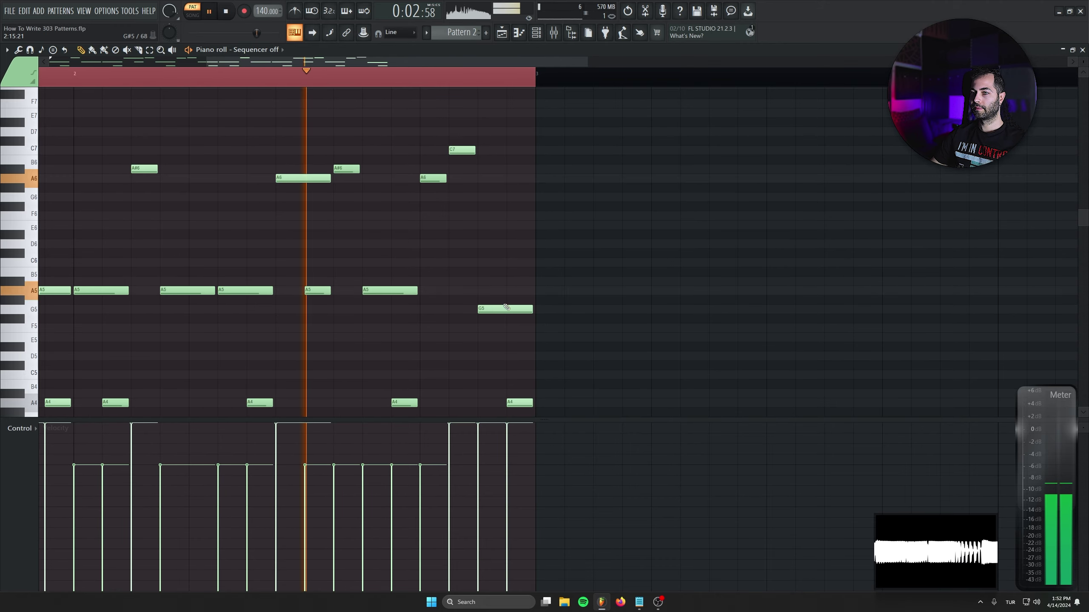
pyautogui.moveTo(506, 307); pyautogui.dragTo(783, 293)
pyautogui.scroll(-3, 584, 318)
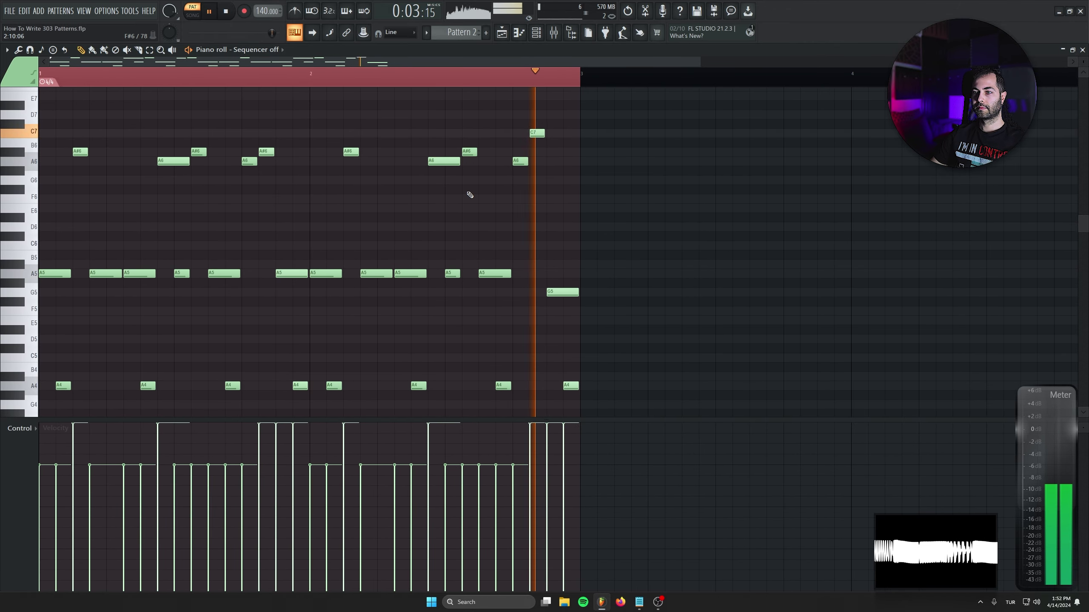
# Open the Sequencer off channel's Transistor Bass and set its cutoff to about 48% during playback, then close it.
pyautogui.click(537, 33)
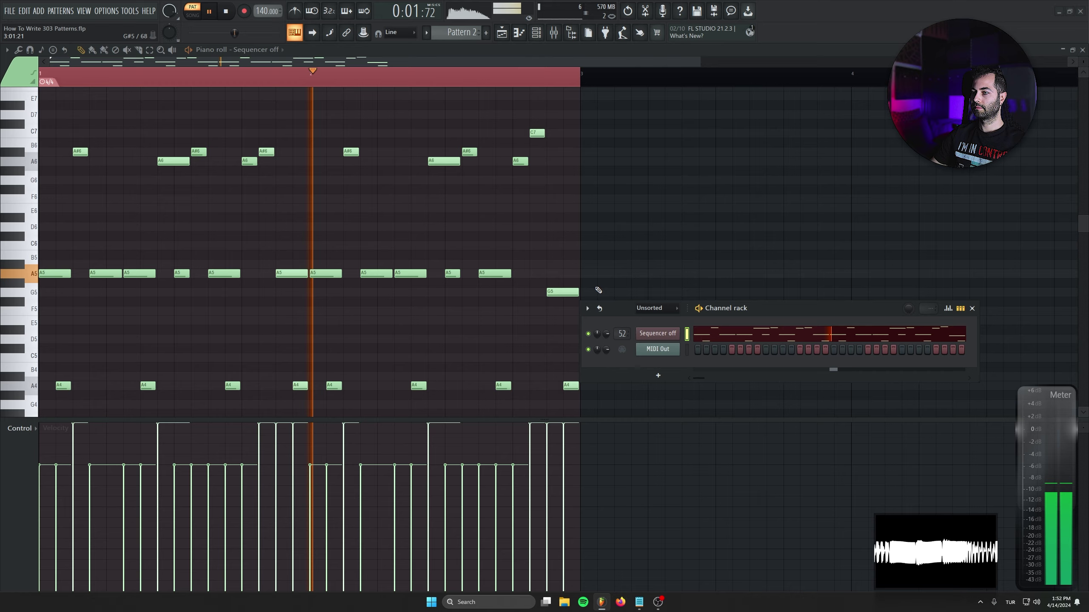
pyautogui.click(666, 336)
pyautogui.moveTo(611, 327); pyautogui.dragTo(612, 290)
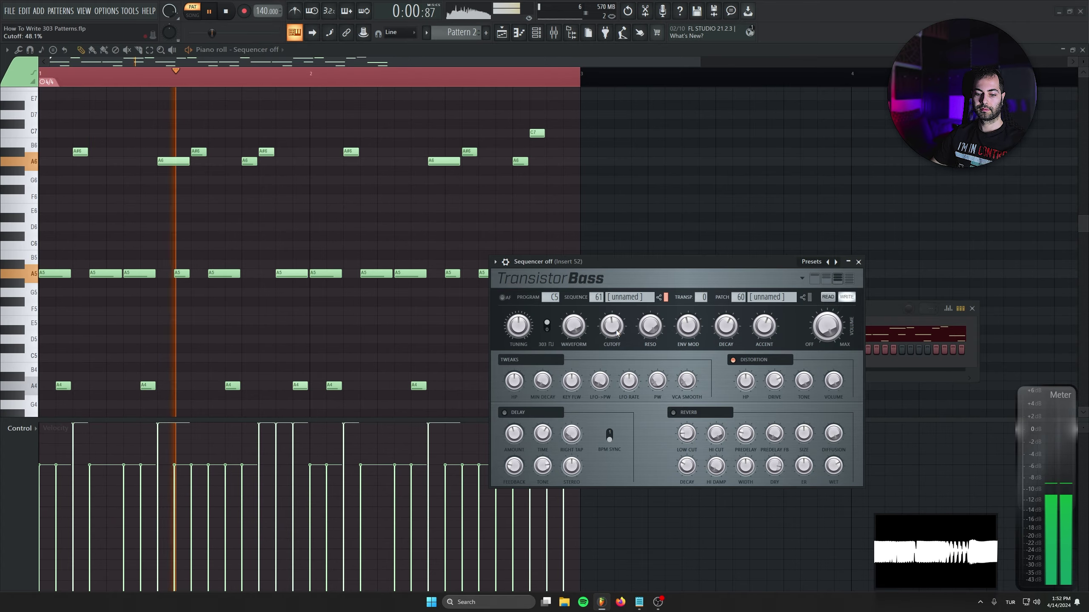
pyautogui.press('Escape')
# In the Playlist, copy all Pattern 2 clips on Track 4 two bars later, filling the gaps through bar 16.
pyautogui.press('F5')
pyautogui.doubleClick(116, 260)
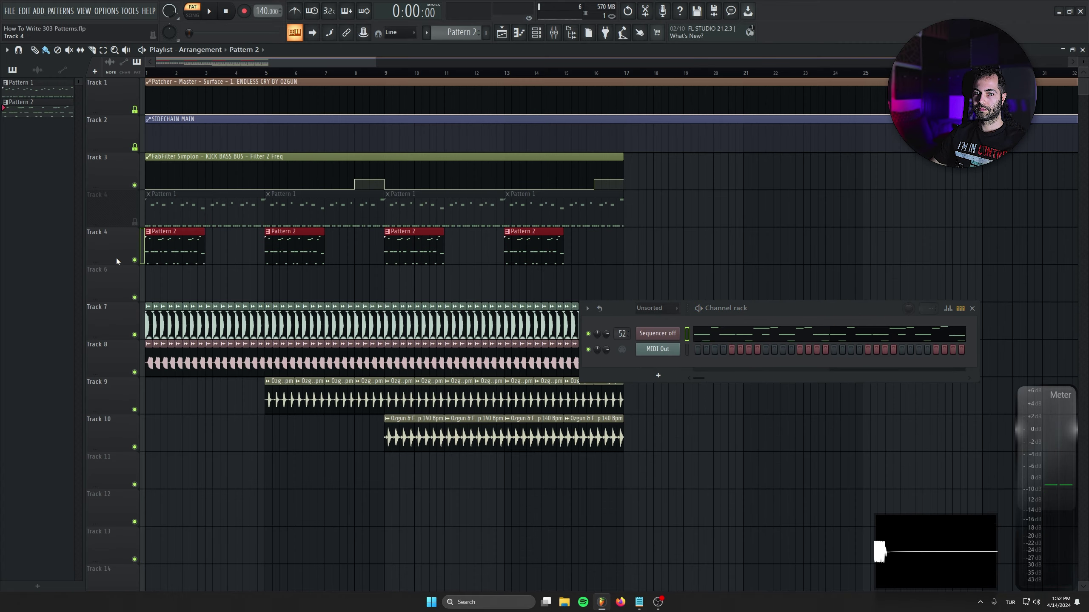
pyautogui.moveTo(204, 246); pyautogui.dragTo(269, 246)
pyautogui.hotkey('ctrl', 'z')
pyautogui.moveTo(164, 244); pyautogui.dragTo(225, 245)
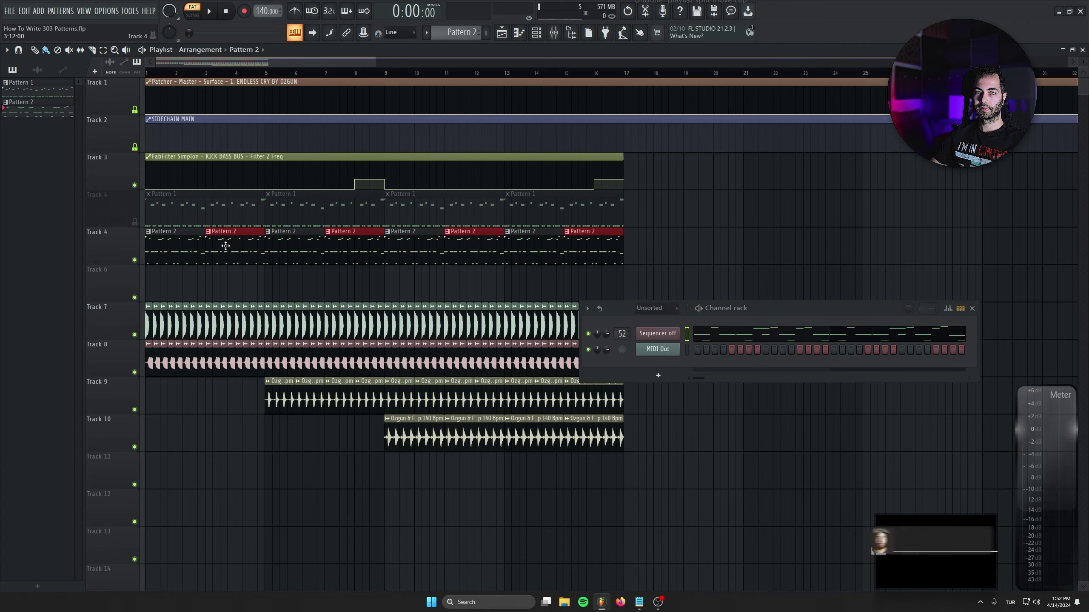
# Play the arrangement in song mode with the 303 mixer insert's effect slots enabled, and open the Sequencer off channel's Transistor Bass.
pyautogui.click(193, 12)
pyautogui.press('space')
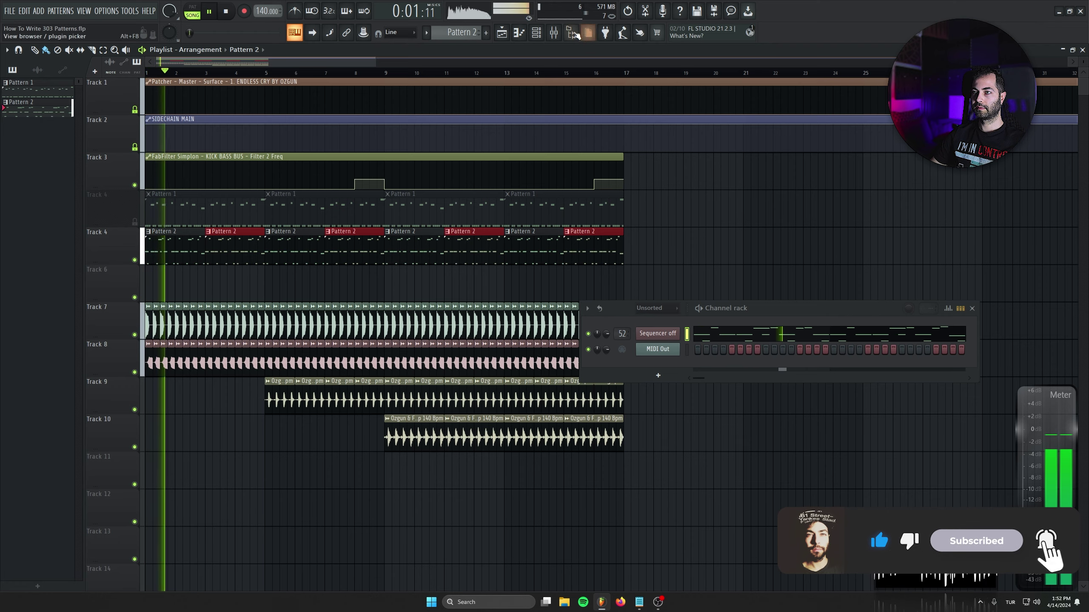
pyautogui.press('F9')
pyautogui.click(422, 509)
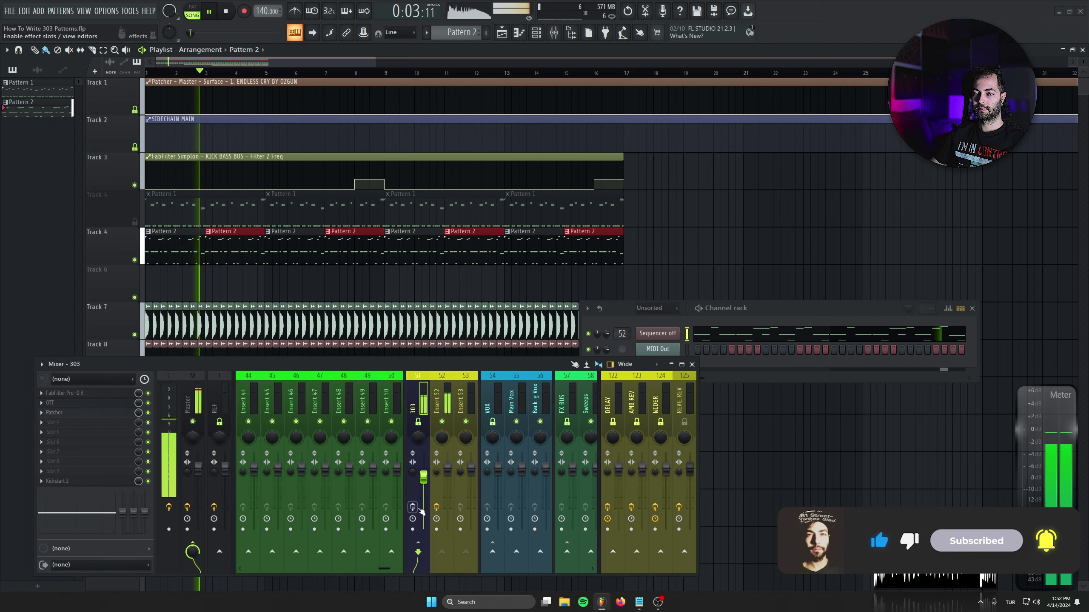
pyautogui.click(656, 336)
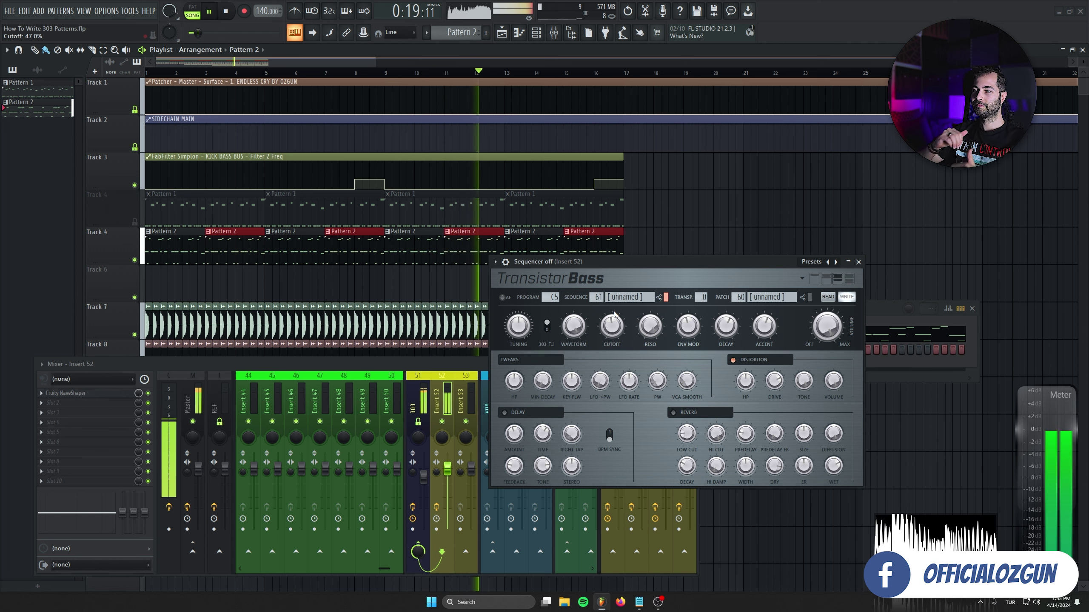
# Raise the Transistor Bass cutoff to about 67% during playback, stop the arrangement, and close the instrument.
pyautogui.moveTo(614, 316); pyautogui.dragTo(614, 301)
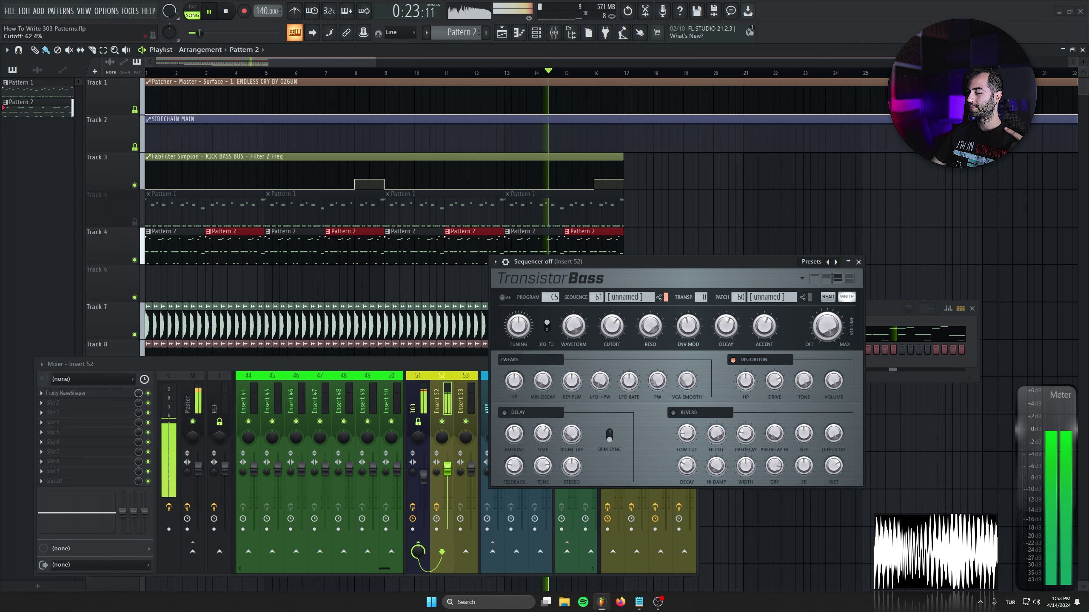
pyautogui.moveTo(614, 283); pyautogui.dragTo(614, 279)
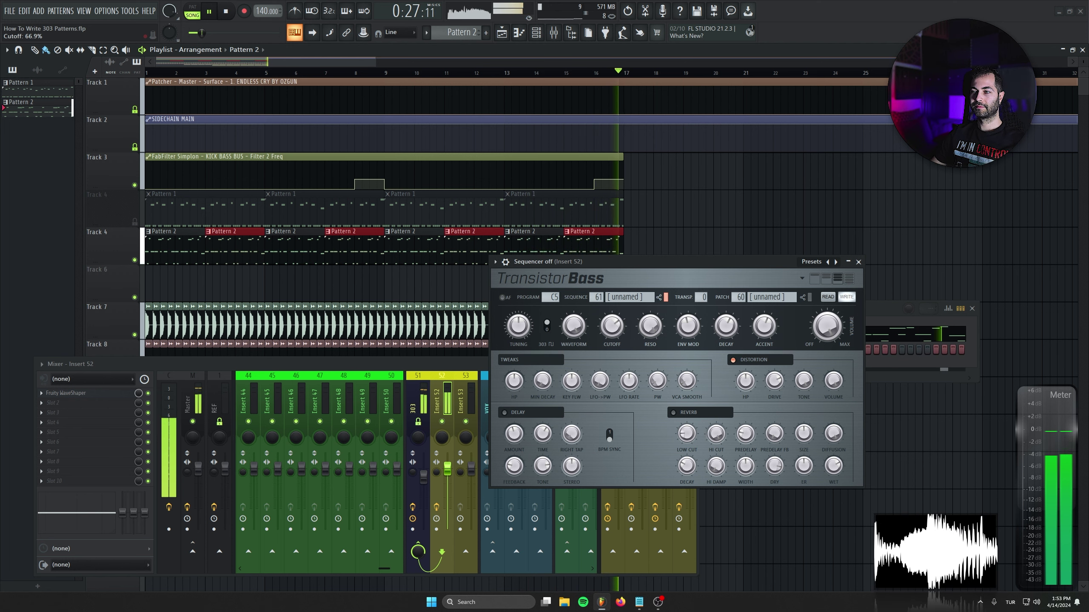
pyautogui.press('space')
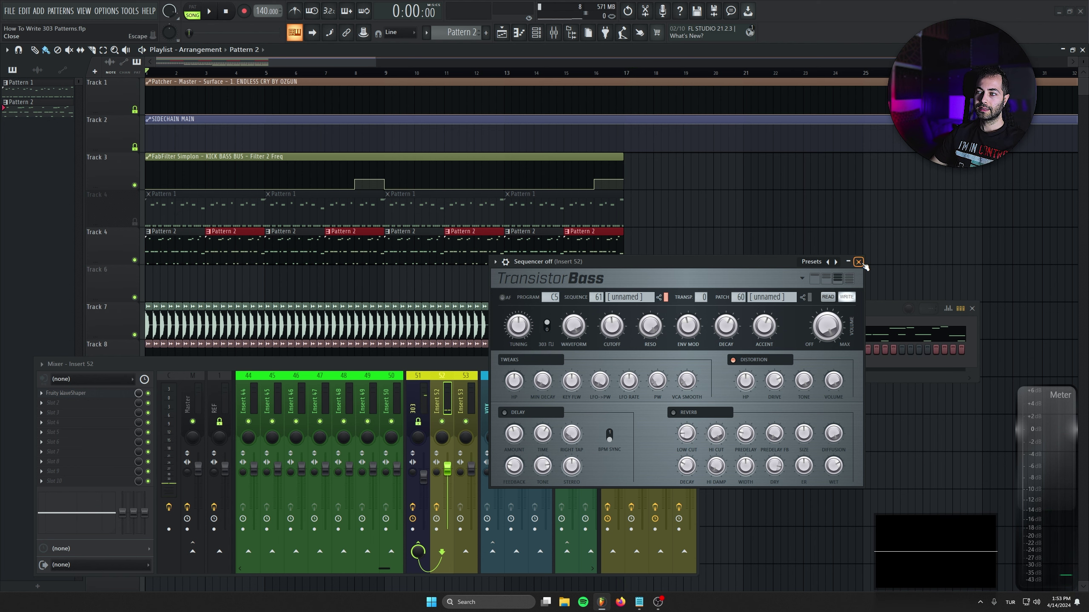
pyautogui.click(859, 262)
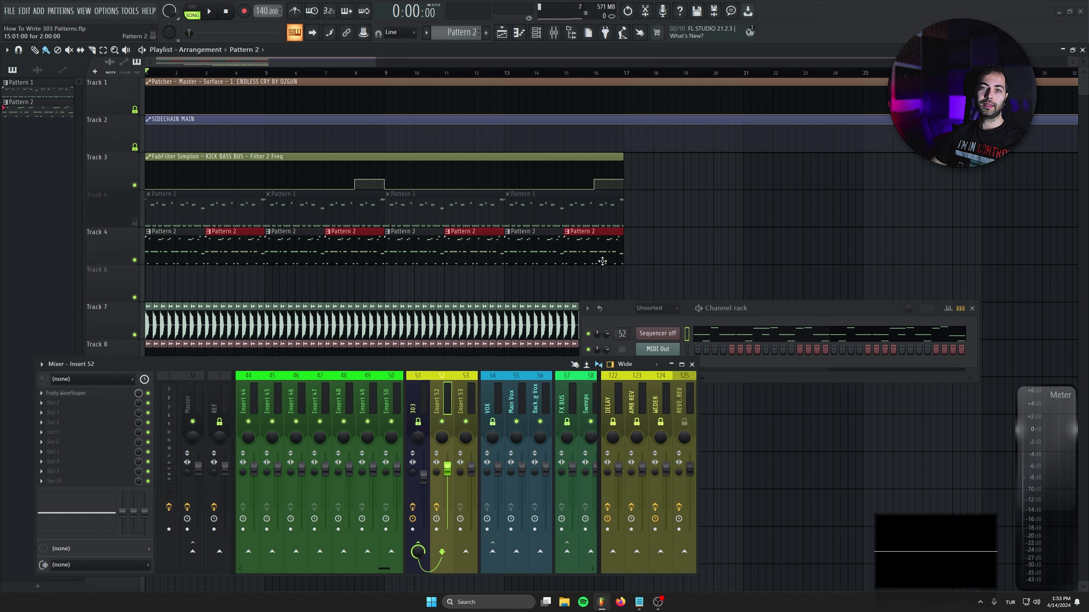
# Open the Sequencer off channel's Pattern 2 notes in the Piano roll, close the Mixer, and move the Channel rack clear of the notes.
pyautogui.click(800, 339)
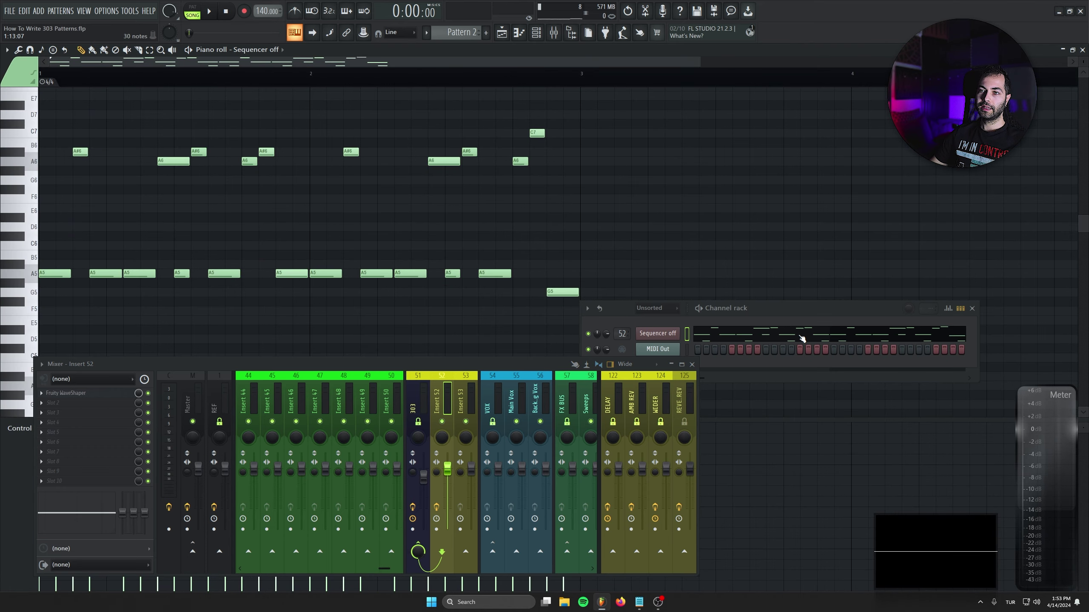
pyautogui.click(691, 364)
pyautogui.moveTo(772, 312); pyautogui.dragTo(881, 213)
pyautogui.scroll(-2, 510, 274)
pyautogui.scroll(2, 523, 283)
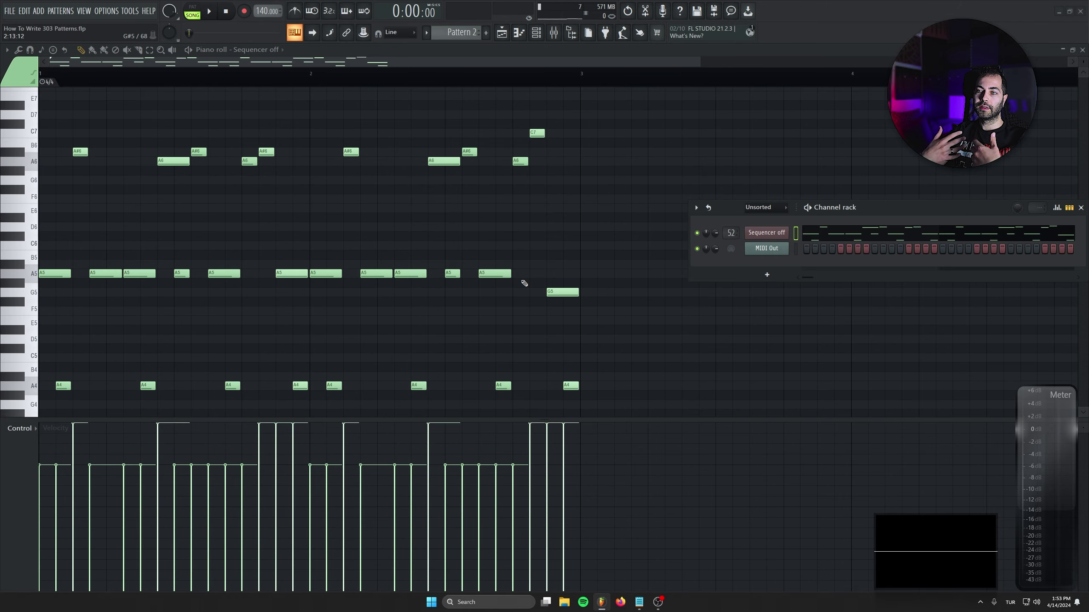
pyautogui.scroll(-1, 524, 283)
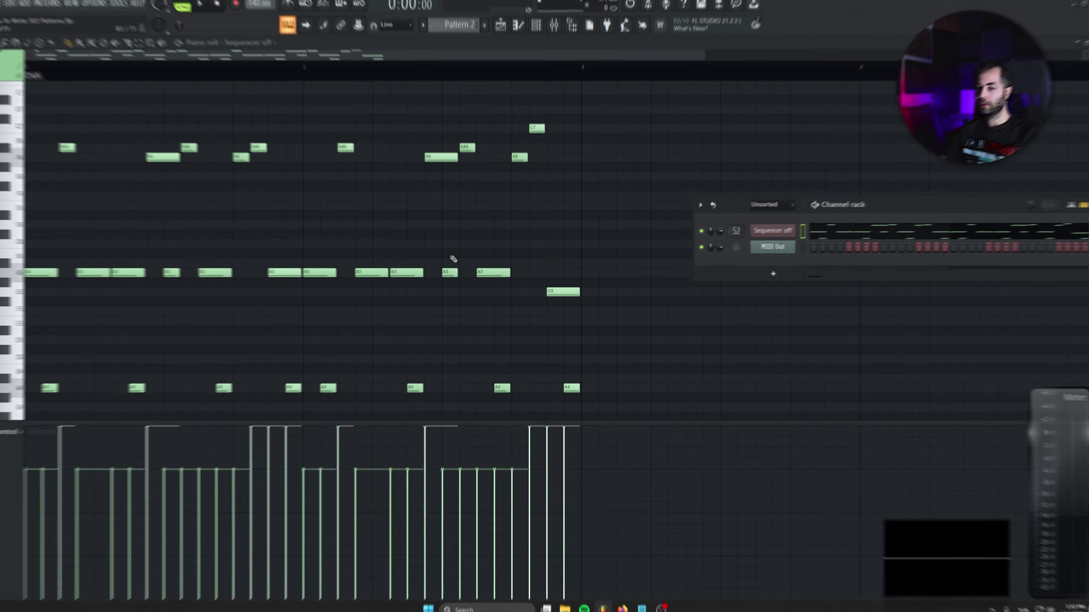